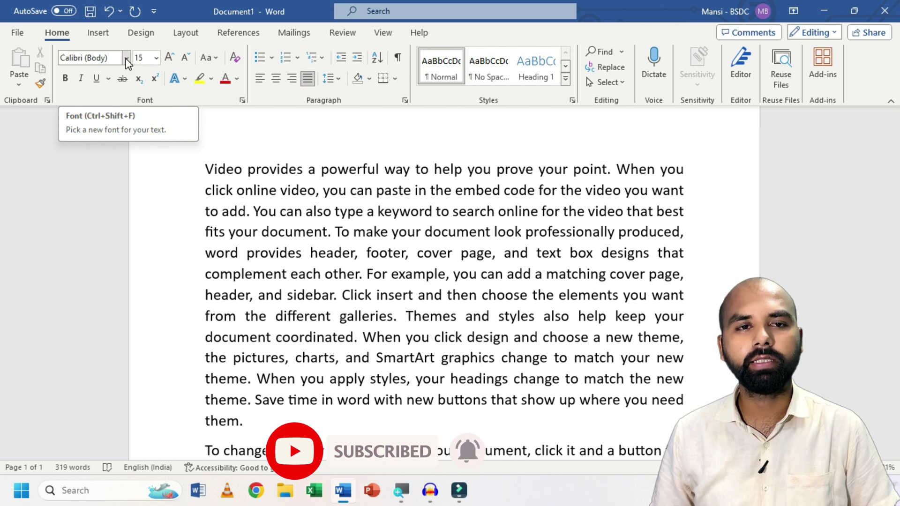
left_click_drag(200, 164, 421, 399)
left_click(358, 253)
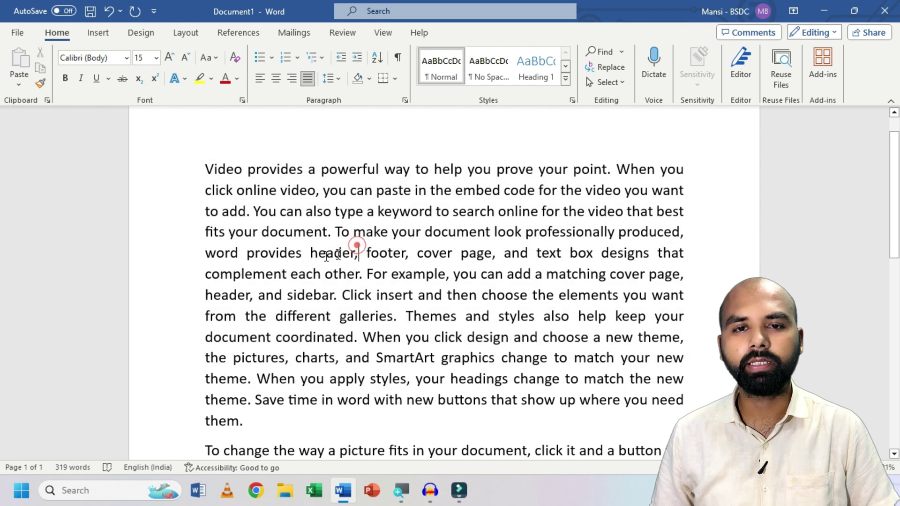
left_click(288, 190)
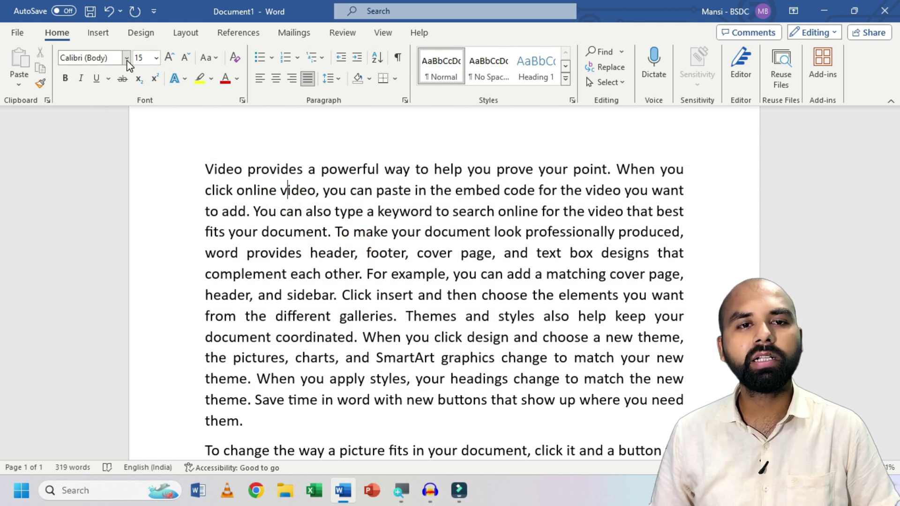
left_click(287, 253)
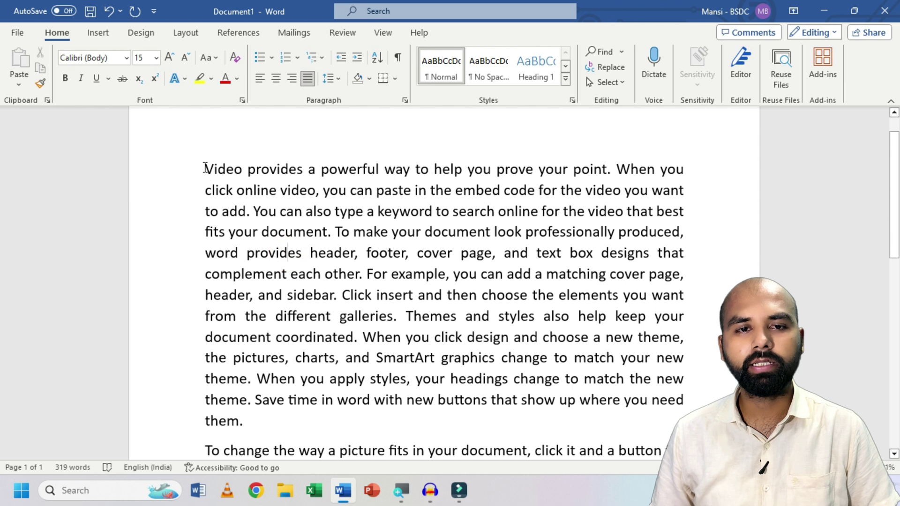
Step: Change the font of the whole first paragraph to Adobe Arabic
double_click(181, 194)
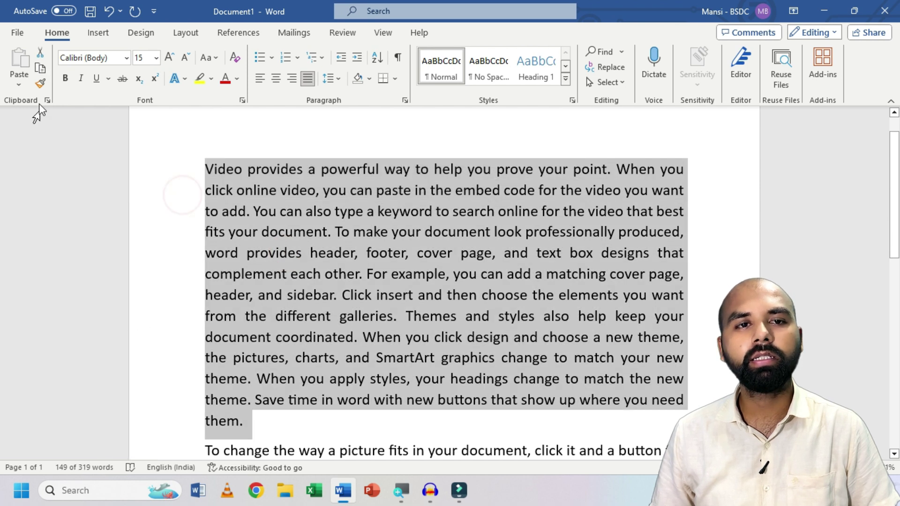
left_click(127, 57)
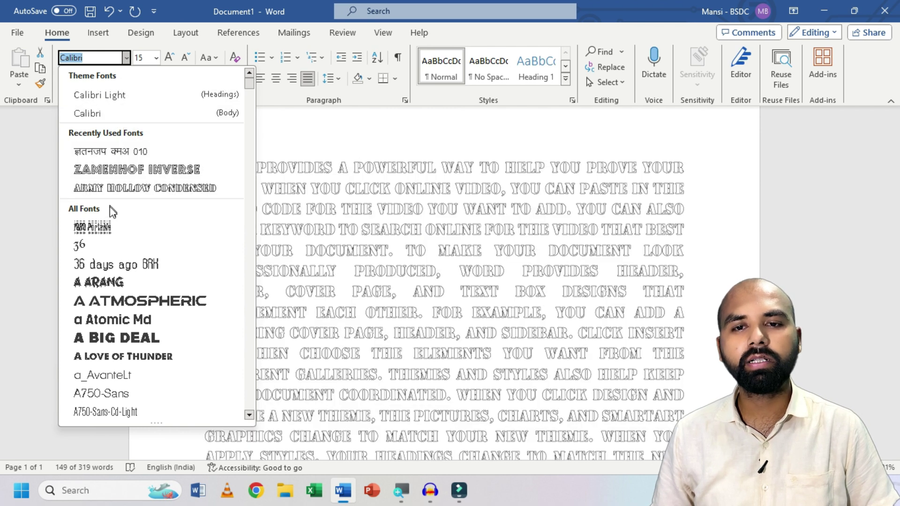
scroll(111, 263, "down", 6)
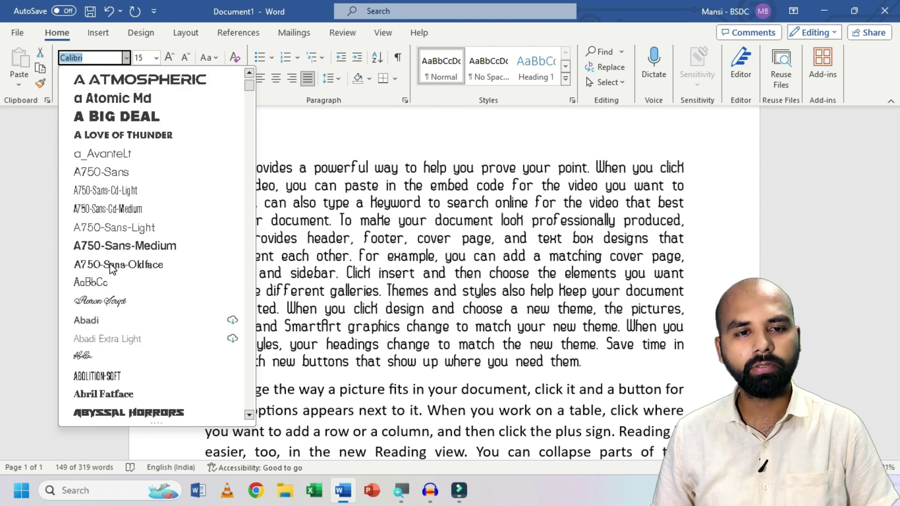
scroll(112, 268, "down", 4)
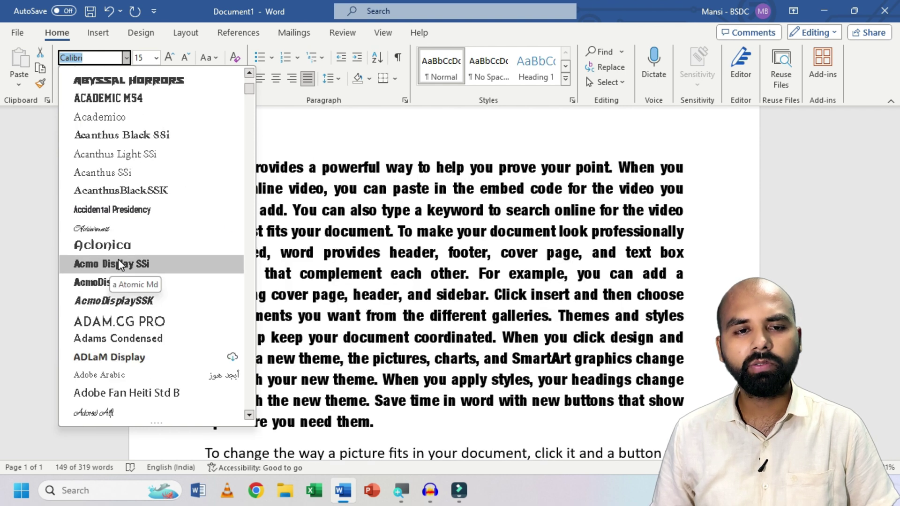
scroll(119, 261, "down", 2)
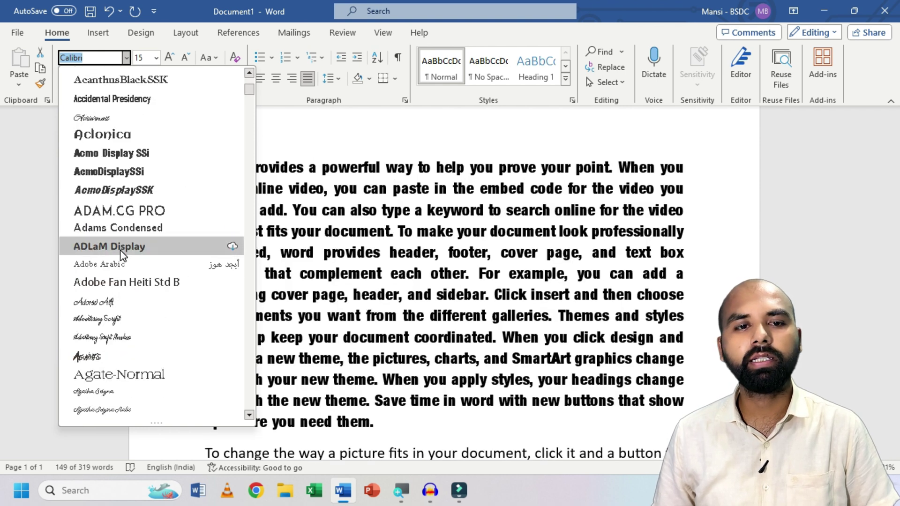
left_click(98, 264)
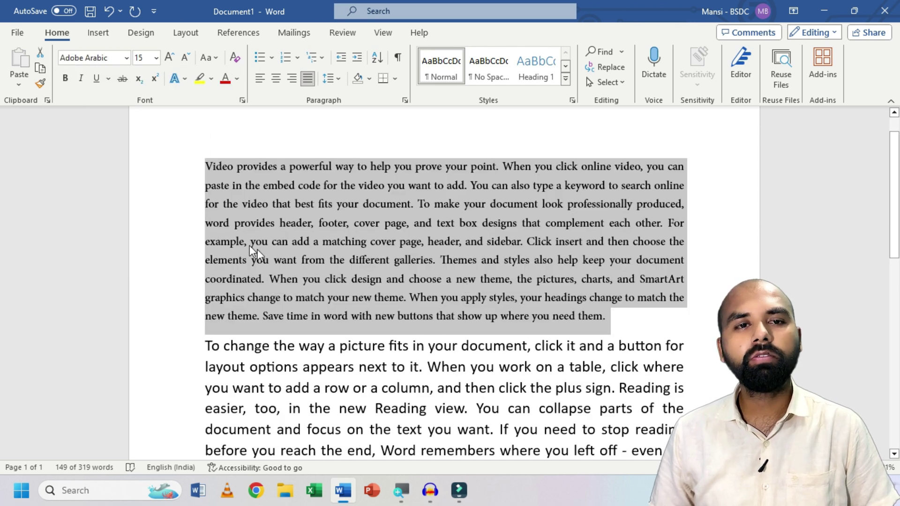
Step: Set the first paragraph's font back to Calibri (Body)
left_click(126, 58)
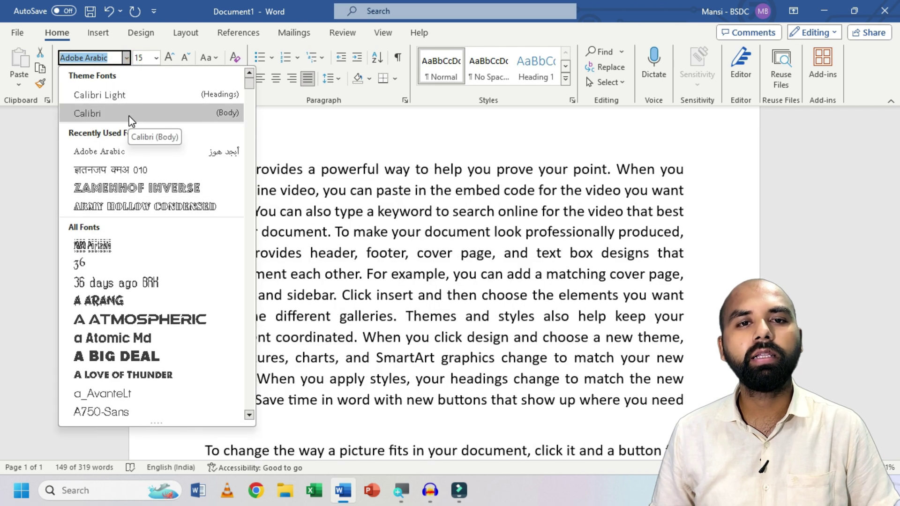
left_click(129, 116)
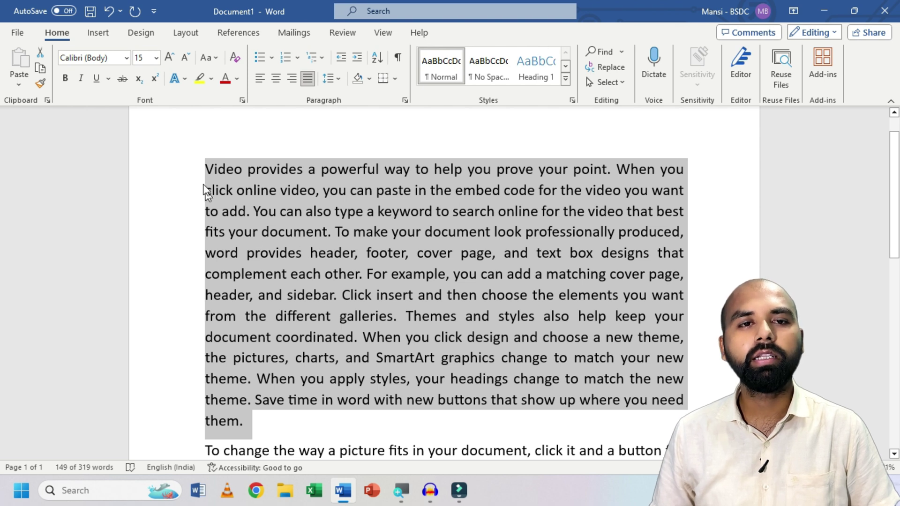
left_click(126, 58)
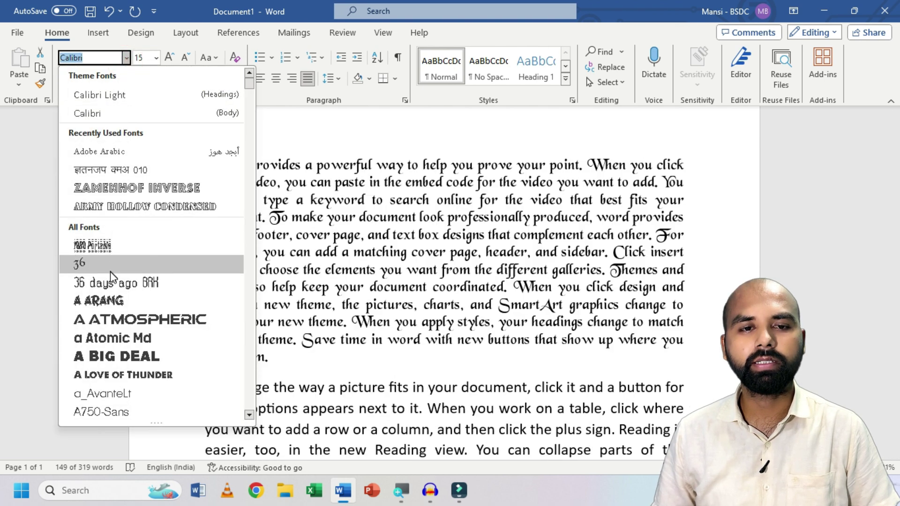
left_click(311, 285)
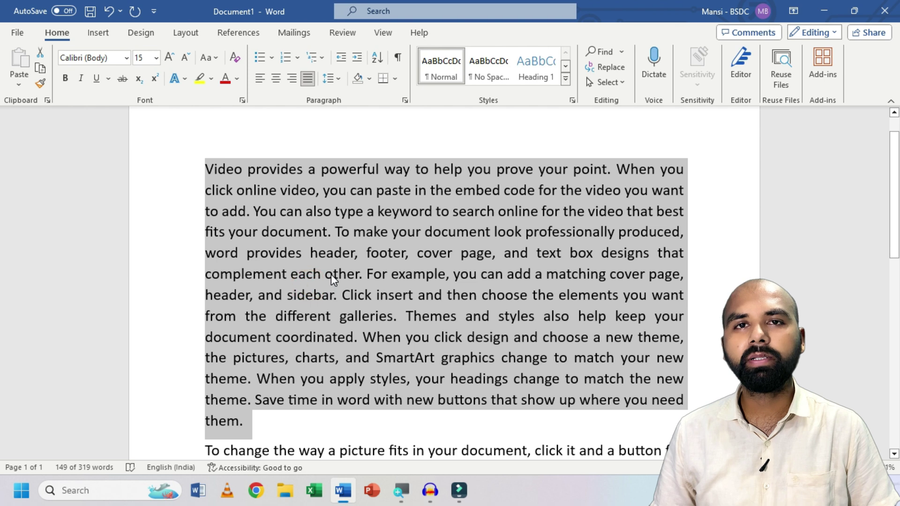
Step: Start a new paragraph at the end of the document and set its font to Kruti Dev 010
scroll(330, 274, "down", 5)
scroll(331, 274, "down", 3)
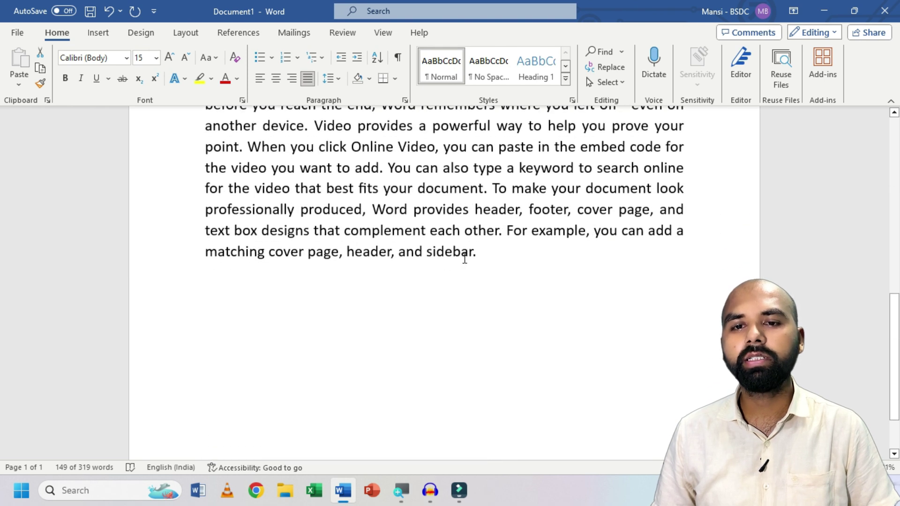
left_click(509, 258)
key("Return")
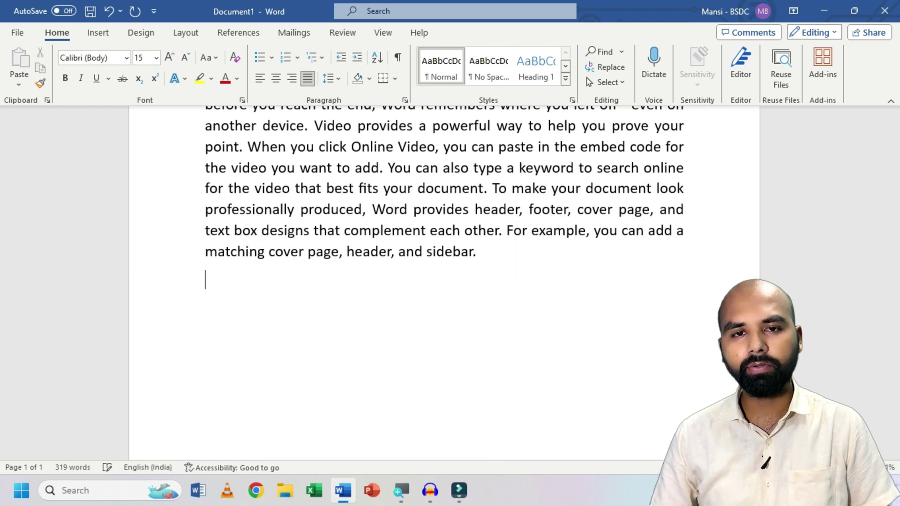
left_click(126, 60)
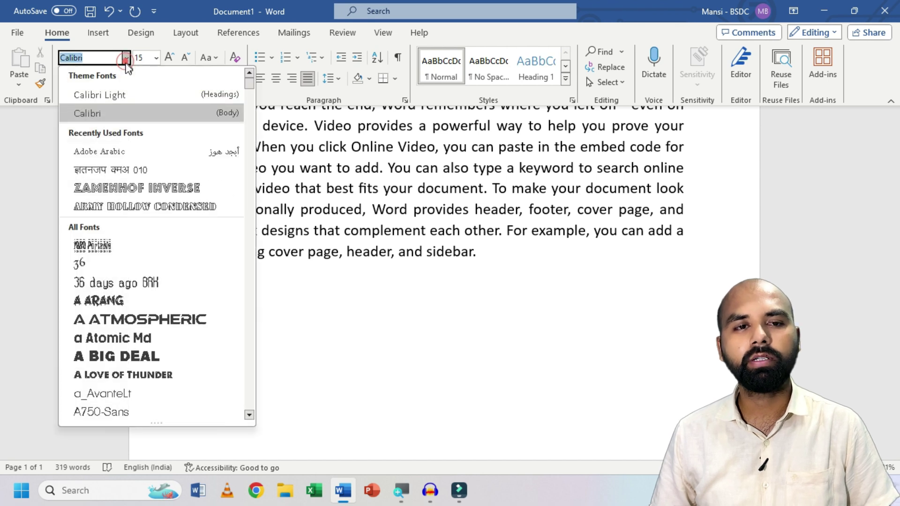
key("Escape")
type("Kruti Dev 010")
left_click(114, 170)
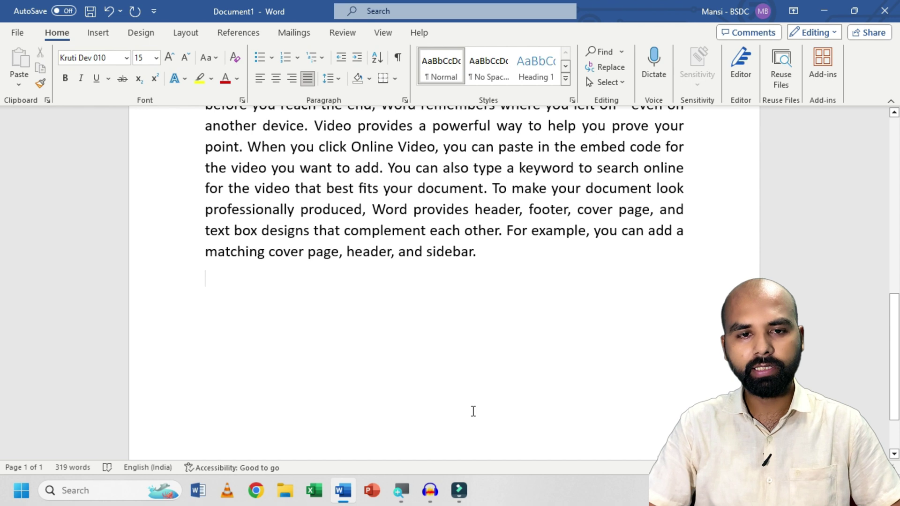
Step: Write the Hindi sentence "कम्प्यूटर कॉम मे आपका स्वागत है।" on the new last line
type("de")
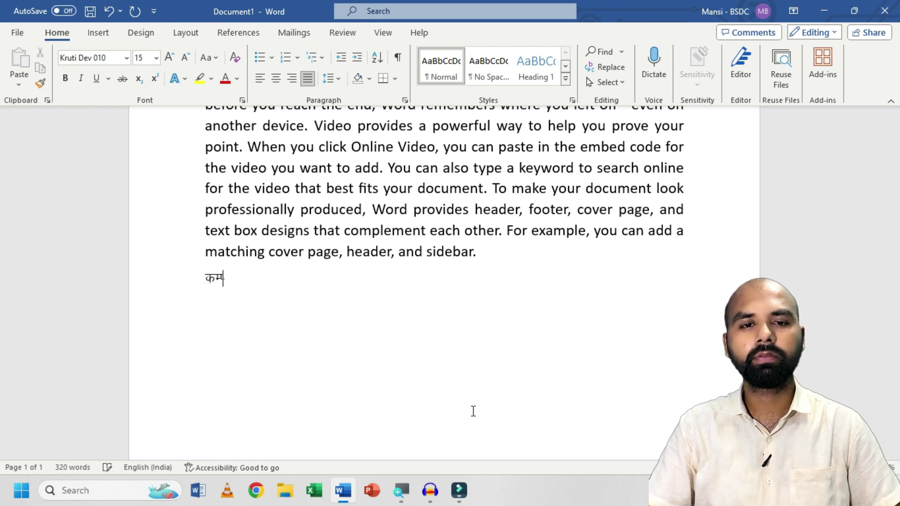
type("~I;wVj dk")
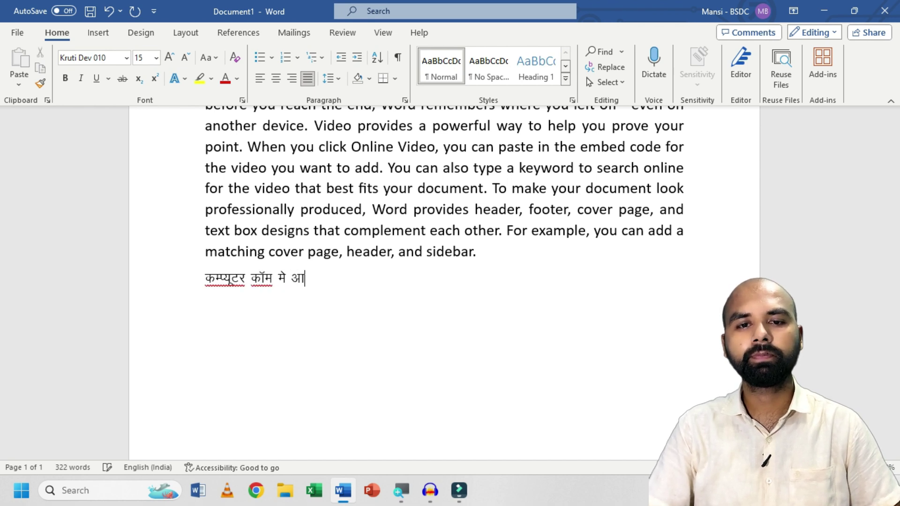
type("r g")
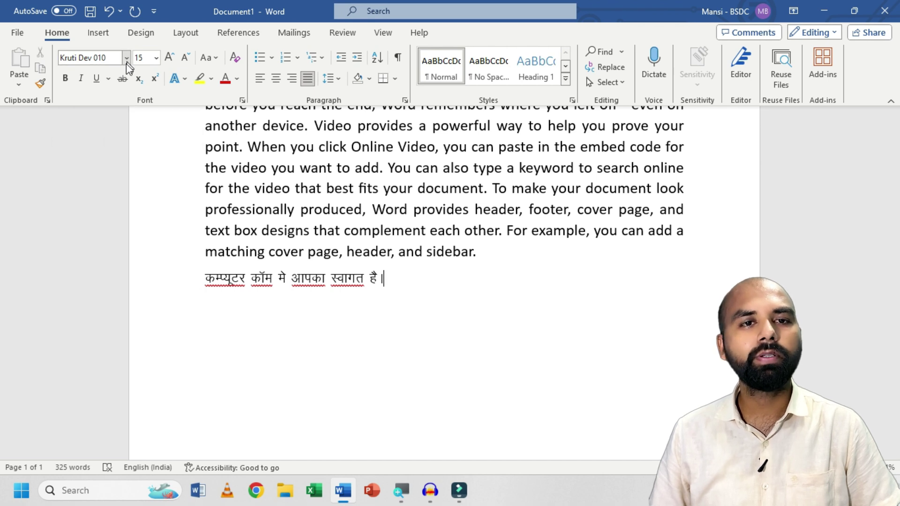
scroll(469, 352, "up", 3)
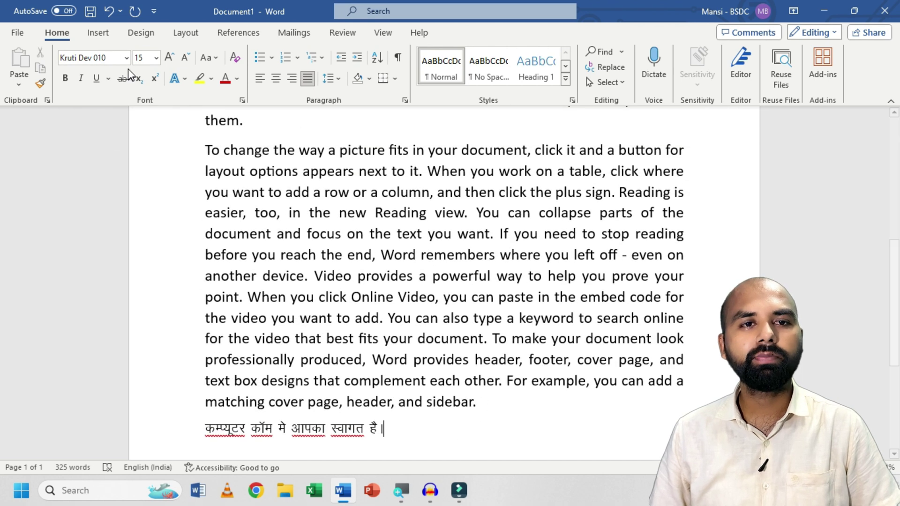
scroll(179, 194, "up", 6)
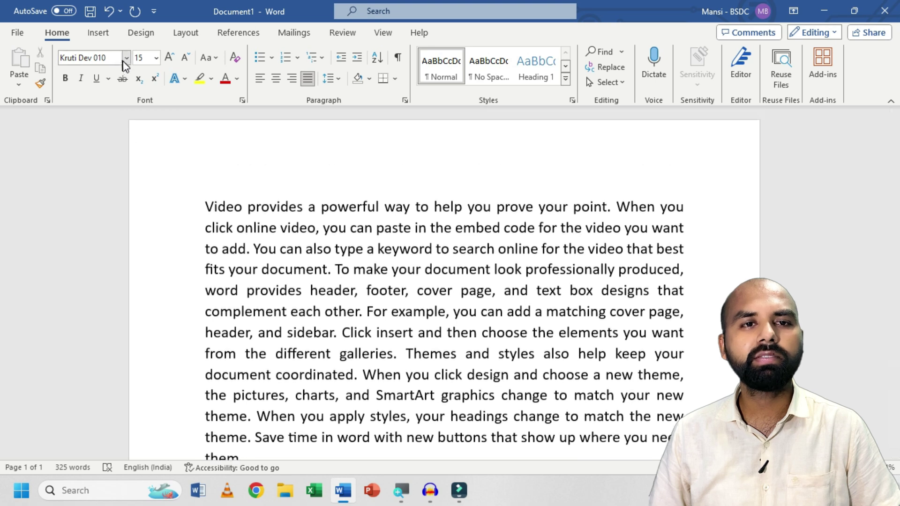
left_click(126, 58)
scroll(138, 211, "down", 8)
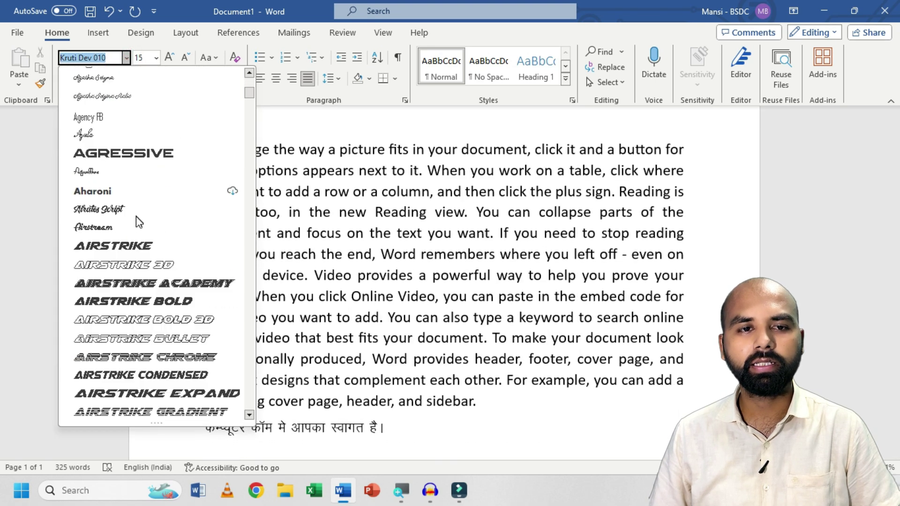
scroll(136, 220, "down", 10)
scroll(363, 258, "down", 2)
left_click(365, 254)
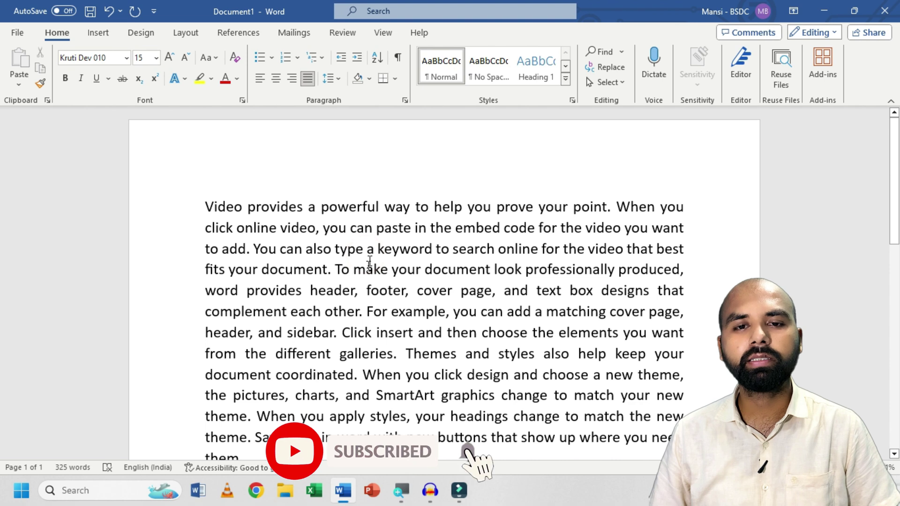
Step: Apply the Ameliora Demo font to the first paragraph's text from "Video provides" through "different galleries"
left_click_drag(205, 206, 393, 355)
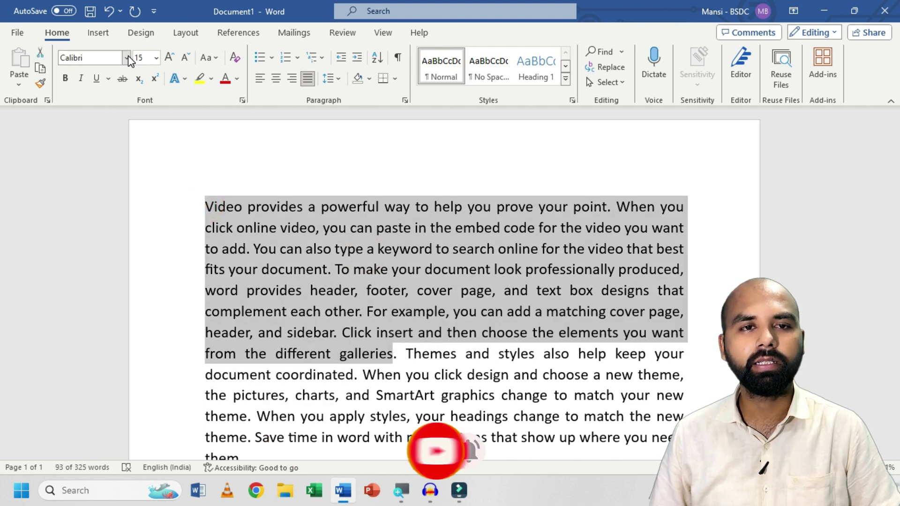
left_click(128, 58)
scroll(153, 276, "down", 10)
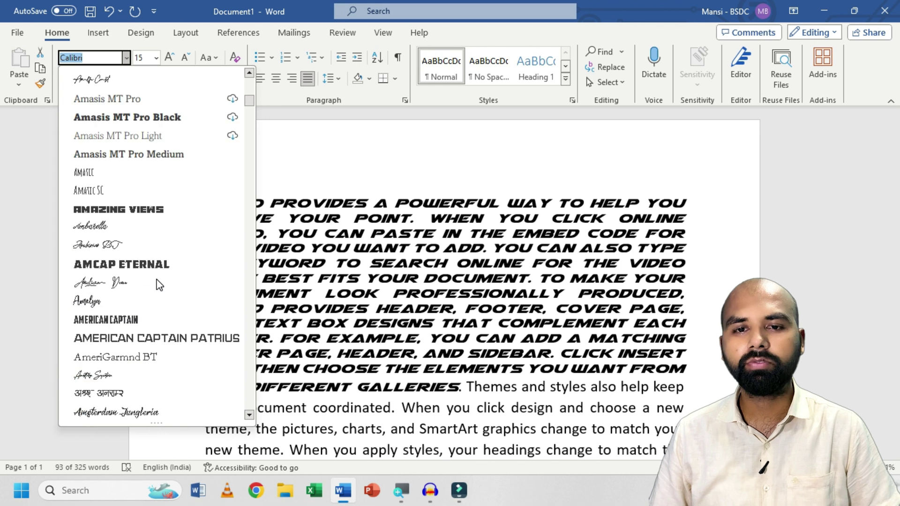
left_click(87, 284)
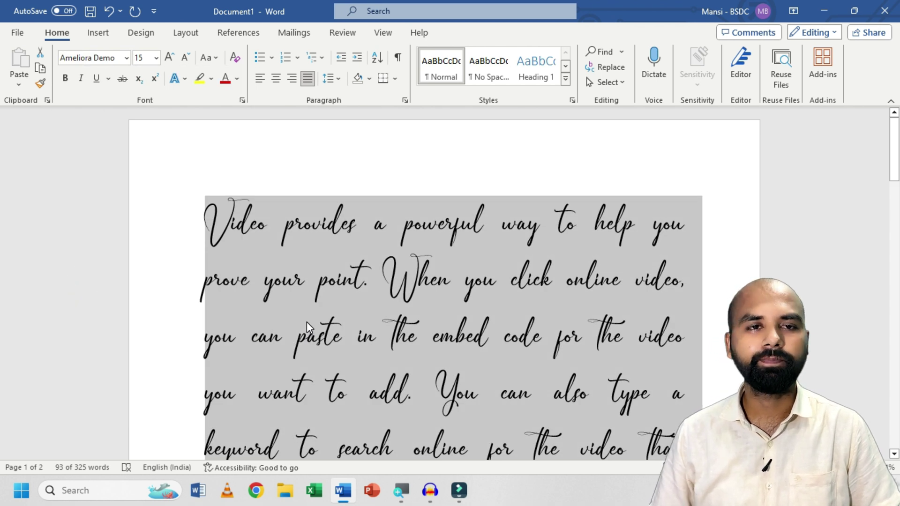
Step: Return the script-styled opening text of the first paragraph to Calibri (Body) and deselect it
left_click(125, 58)
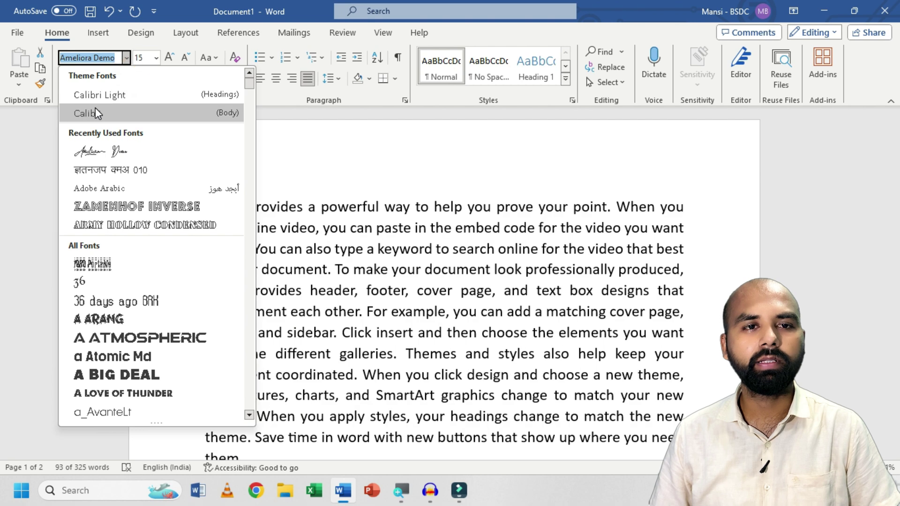
left_click(95, 110)
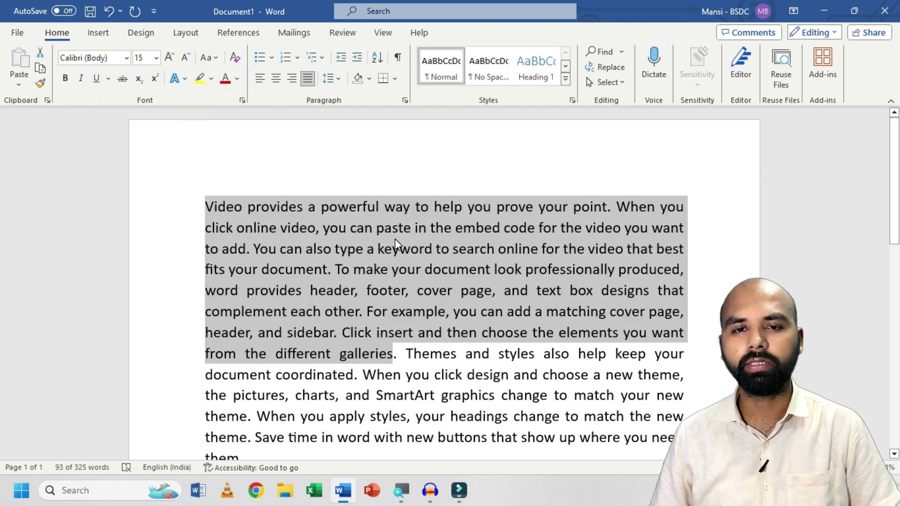
left_click(395, 240)
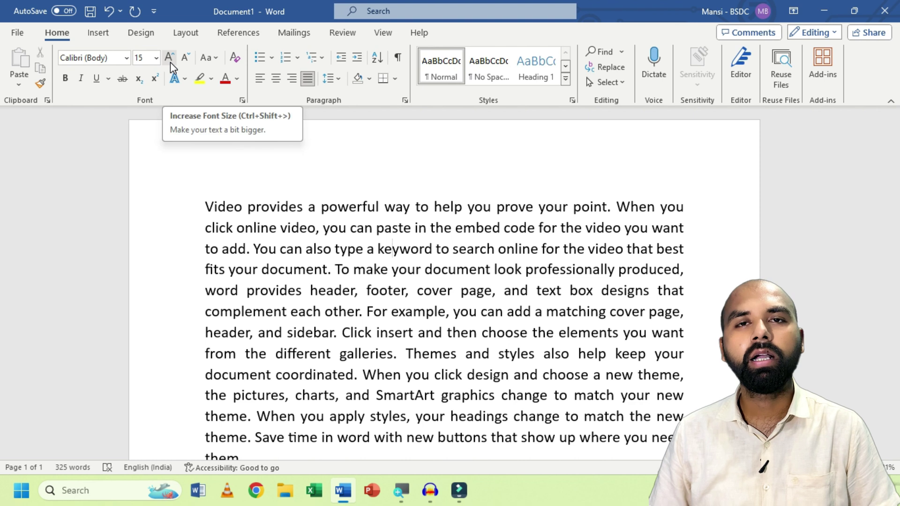
Step: Increase the font size of the first paragraph's text from "Video provides" through "document coordinated" to 22
left_click(147, 59)
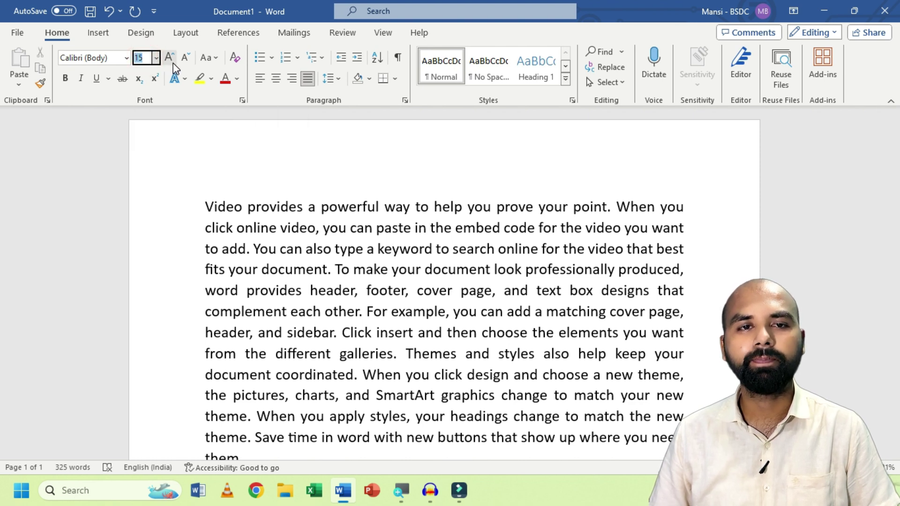
left_click(256, 182)
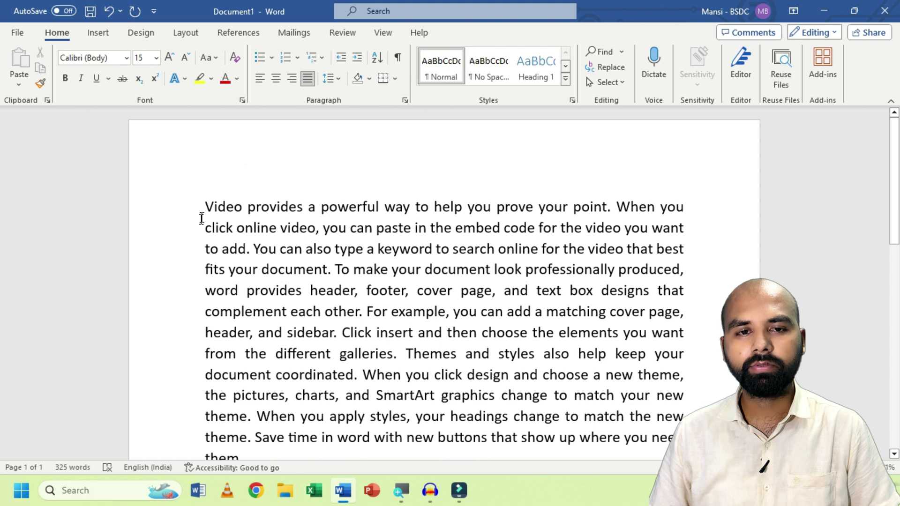
left_click_drag(207, 205, 354, 382)
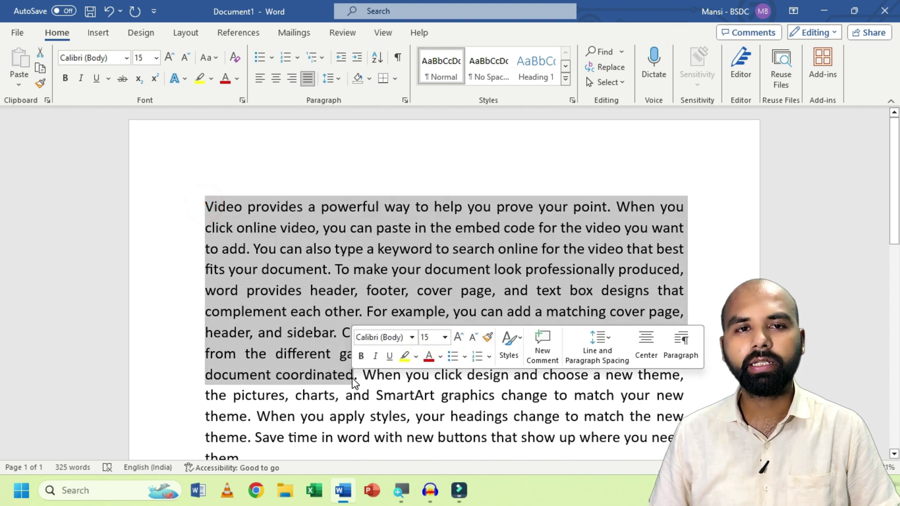
left_click(168, 57)
left_click(167, 57)
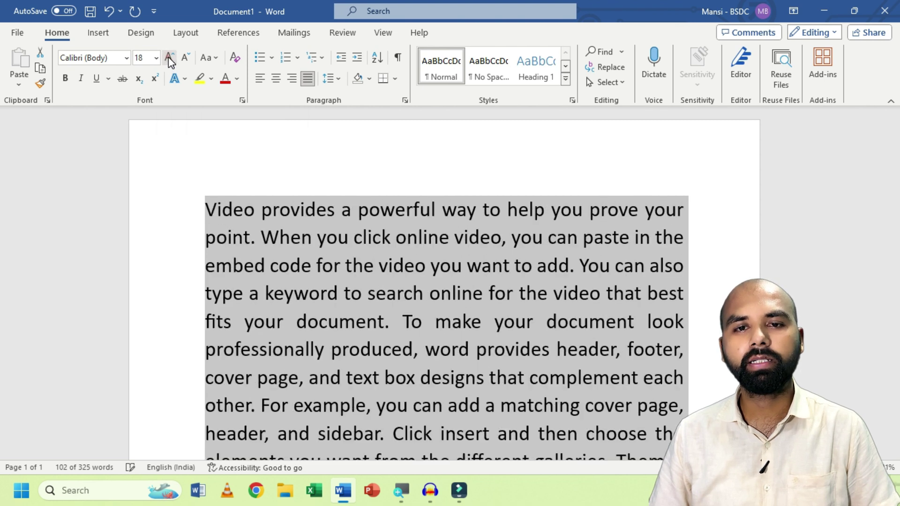
left_click(167, 57)
left_click(168, 57)
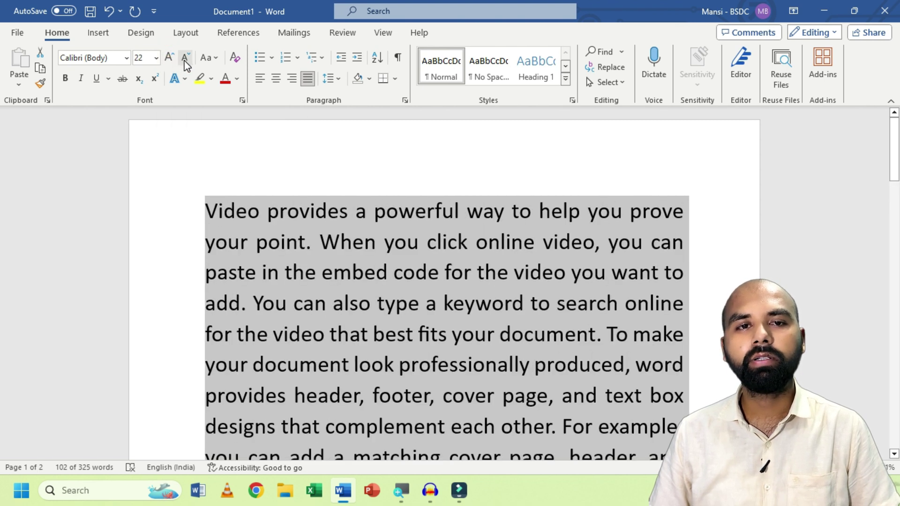
Step: Decrease the font size of the selected first-paragraph text stepwise to 12
left_click(185, 58)
left_click(185, 58)
left_click(186, 58)
left_click(185, 57)
left_click(186, 58)
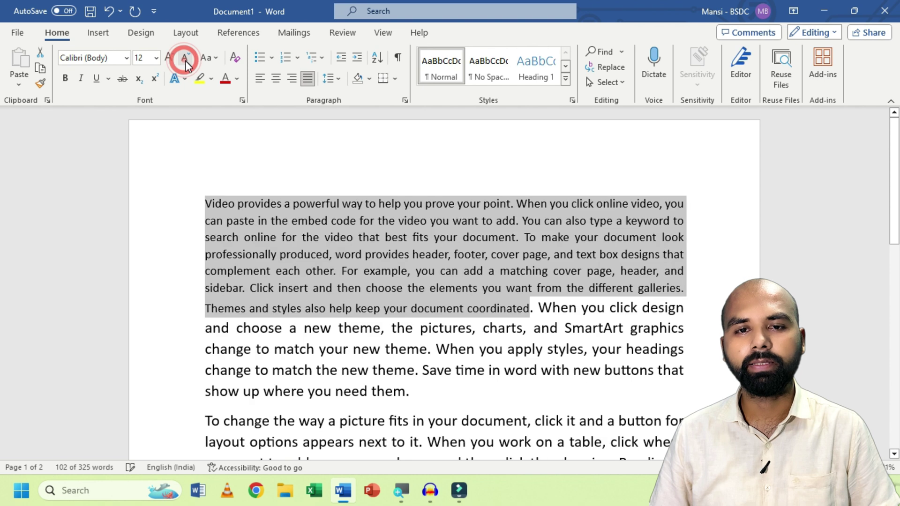
Step: Step the selected first-paragraph text's font size up and down, ending at 14
left_click(168, 58)
left_click(168, 57)
left_click(186, 58)
left_click(184, 61)
left_click(170, 58)
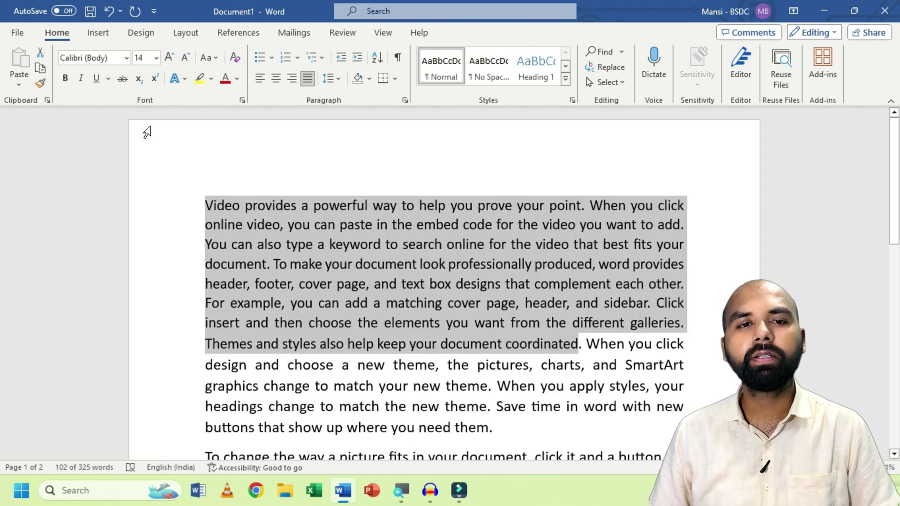
Step: Enter a custom font size of 25 for the selected first-paragraph text, followed by the minimum size of 1
left_click(143, 57)
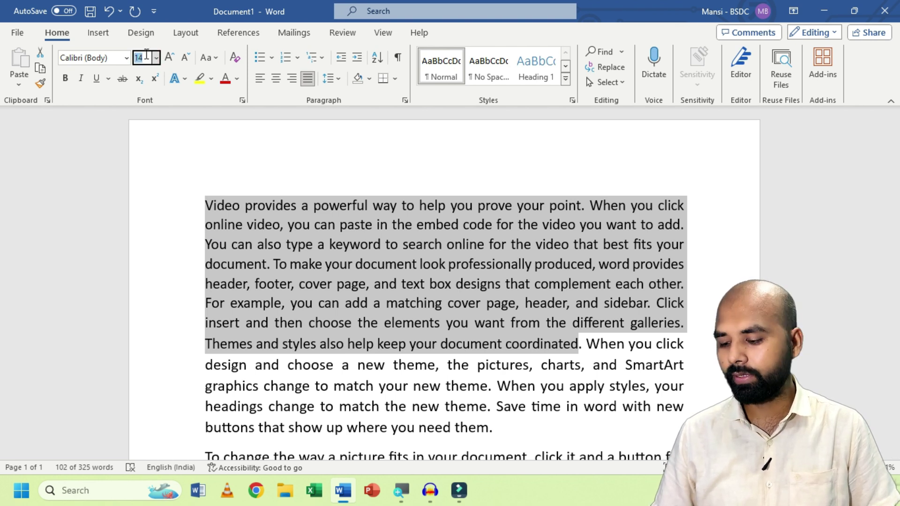
key("Return")
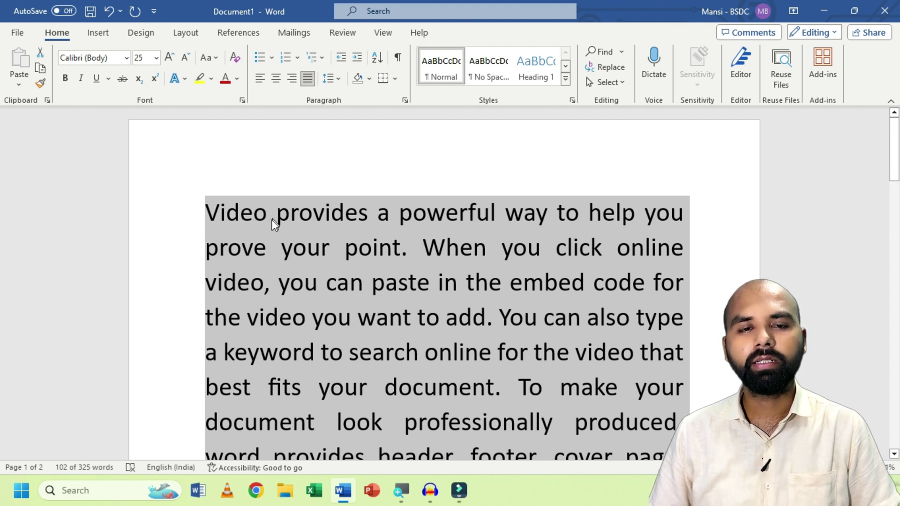
left_click(156, 57)
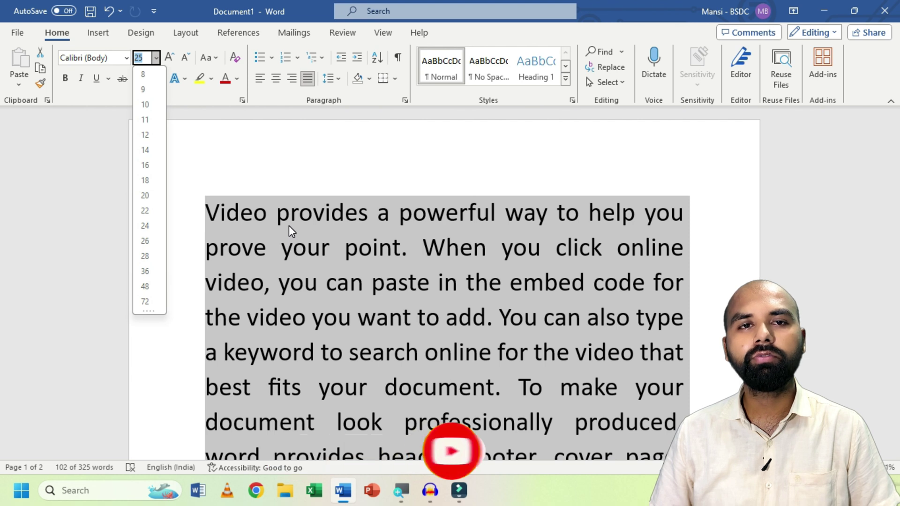
type("1")
key("Return")
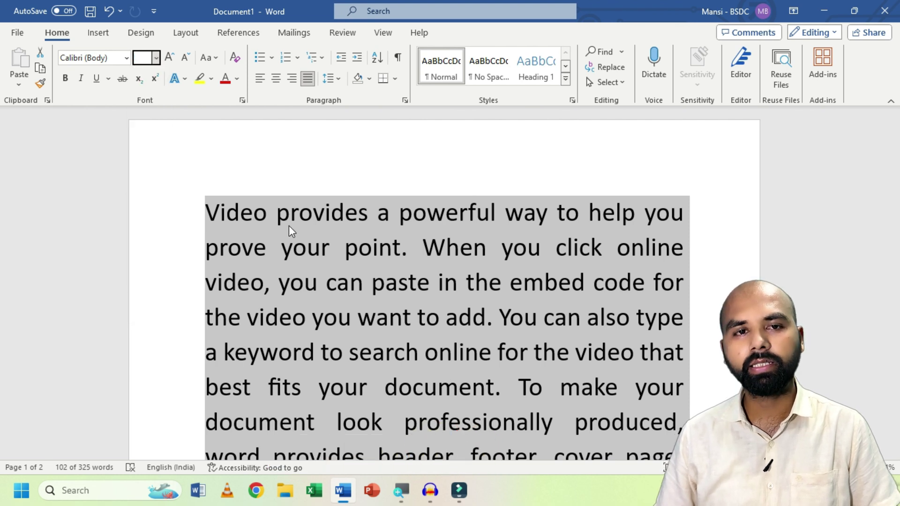
Step: Set the selected first-paragraph text to a font size of 1638
left_click(144, 57)
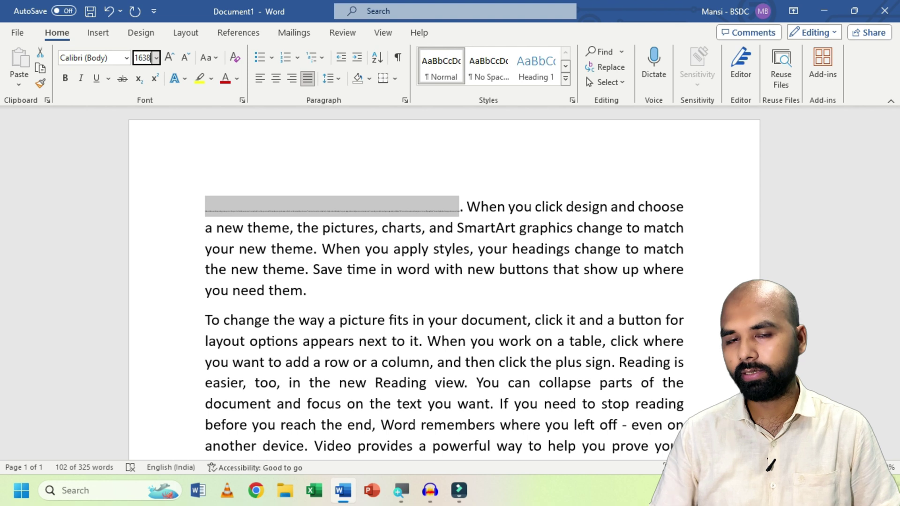
type("1638")
key("Return")
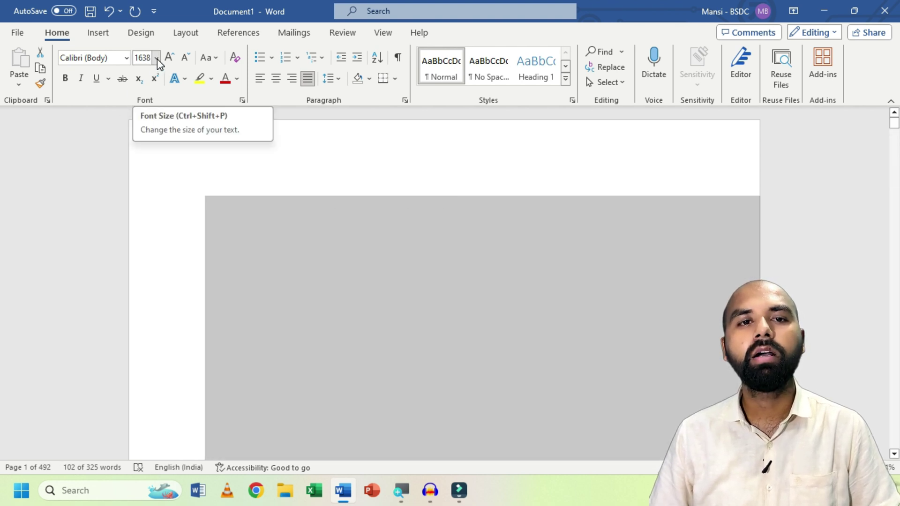
Step: Set the selected first-paragraph text to font size 12 and deselect it
left_click(157, 58)
type("1")
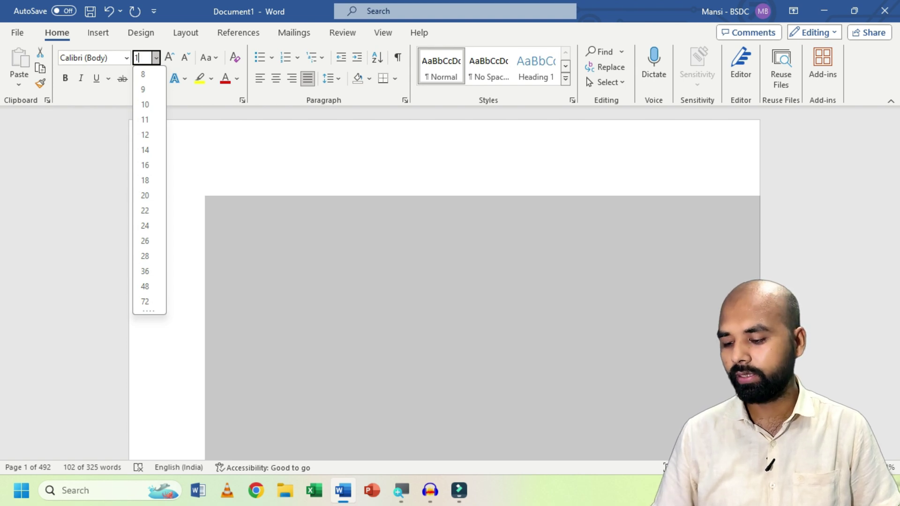
type("2")
key("Return")
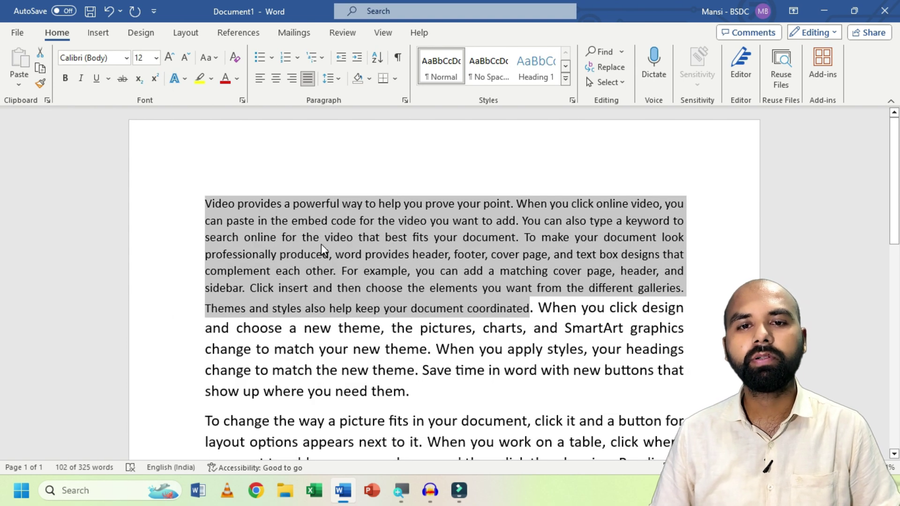
left_click(327, 237)
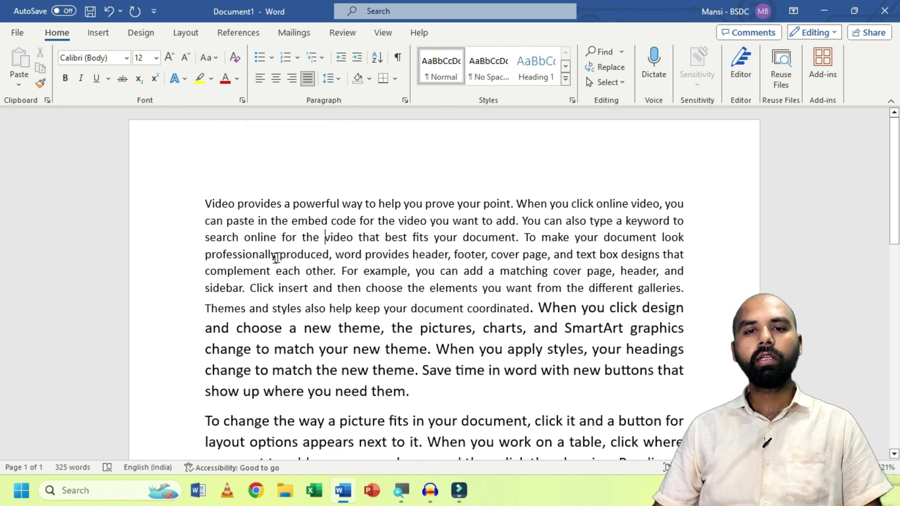
Step: Review the Change Case options with the whole document selected, without applying one, and deselect the text
scroll(293, 249, "down", 7)
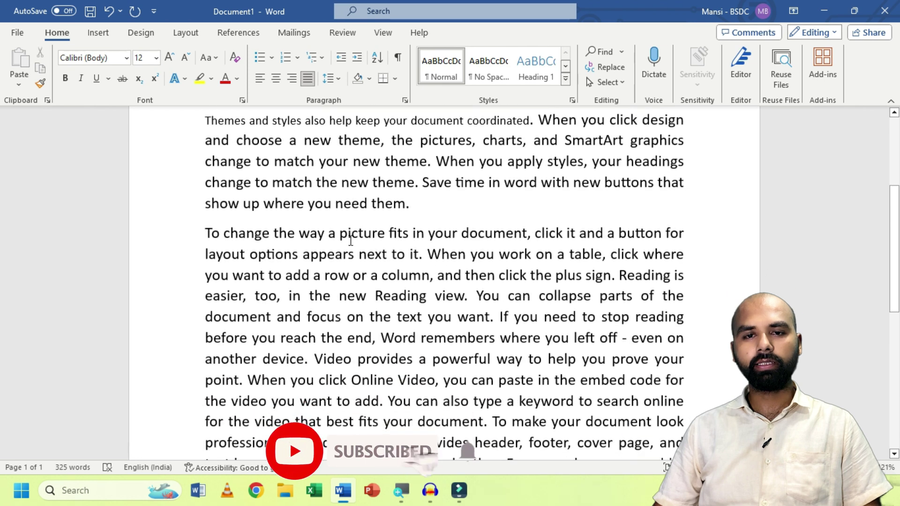
scroll(350, 242, "up", 8)
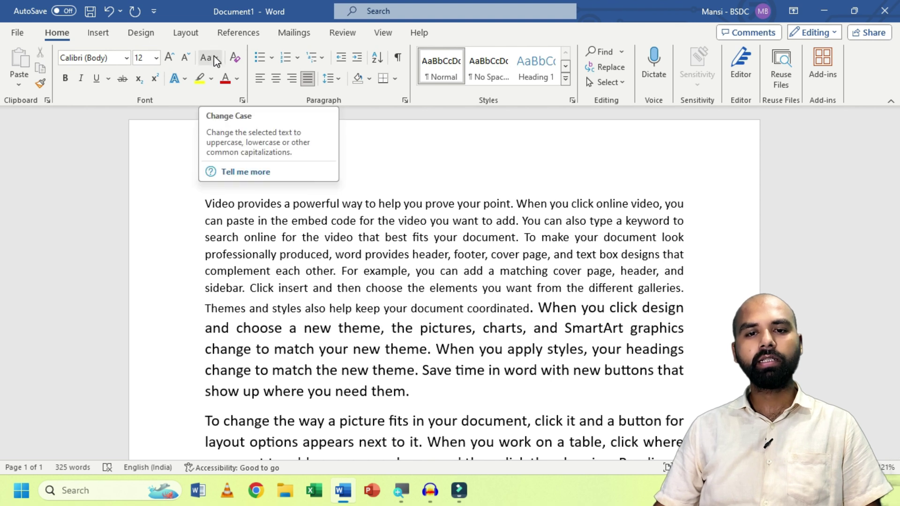
left_click(347, 288)
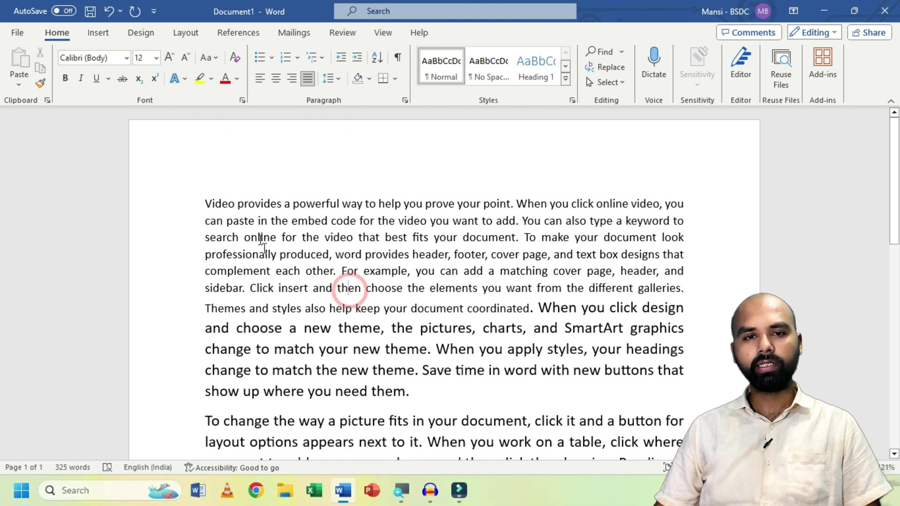
key("ctrl+a")
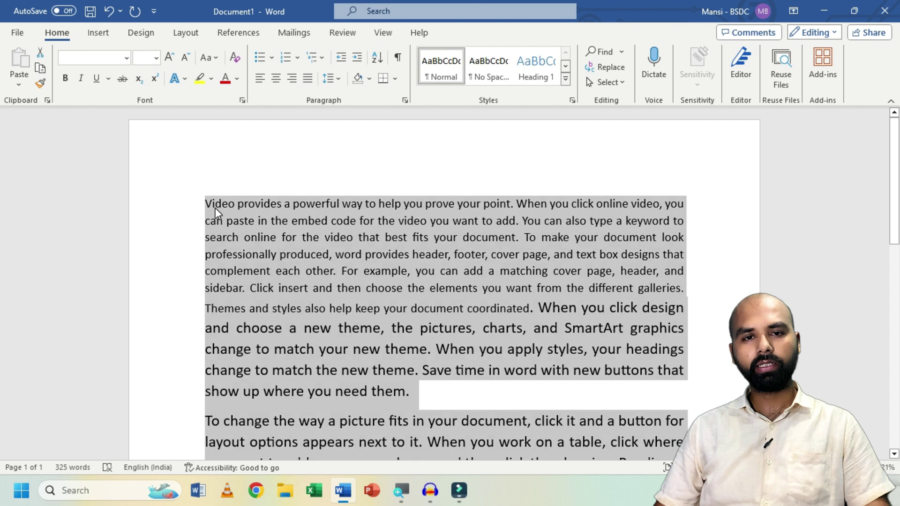
left_click(217, 59)
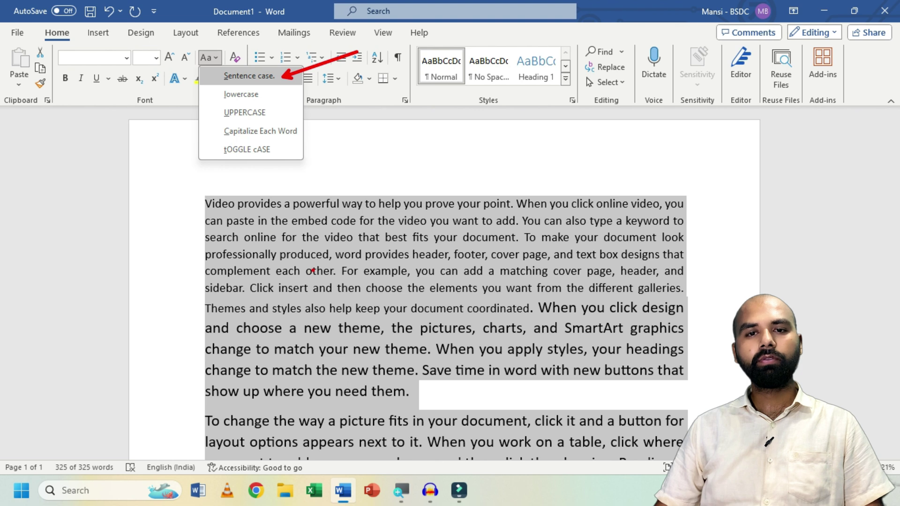
left_click(429, 244)
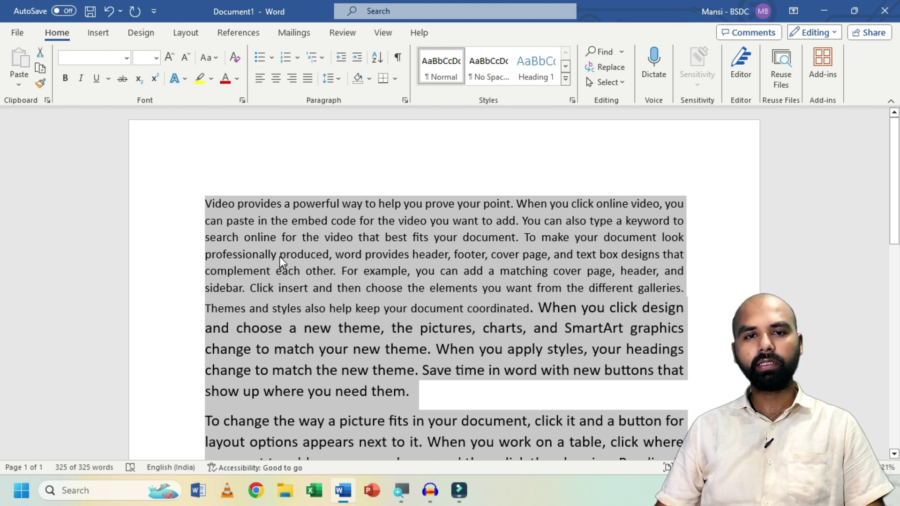
left_click(299, 234)
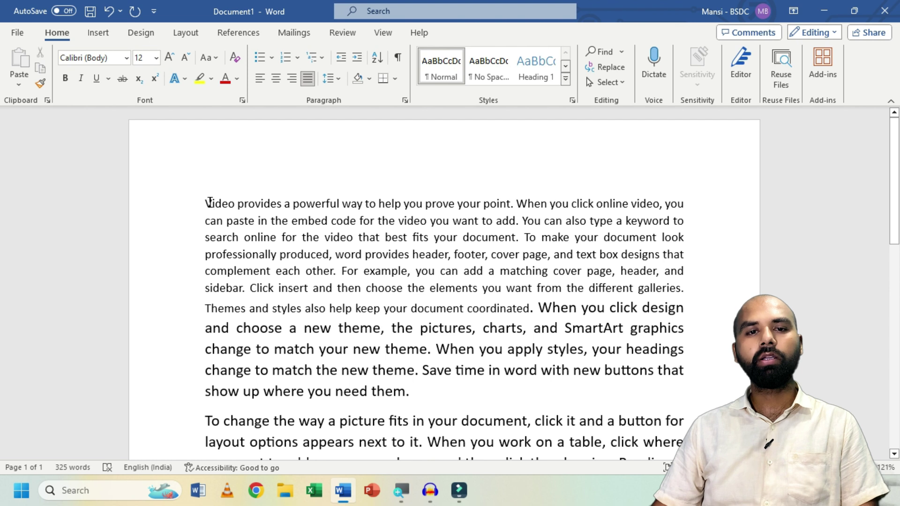
Step: Examine sentence case in the first paragraph: the capital V of "Video", the full stop after "point" and the capital W of "When"
left_click_drag(209, 202, 217, 212)
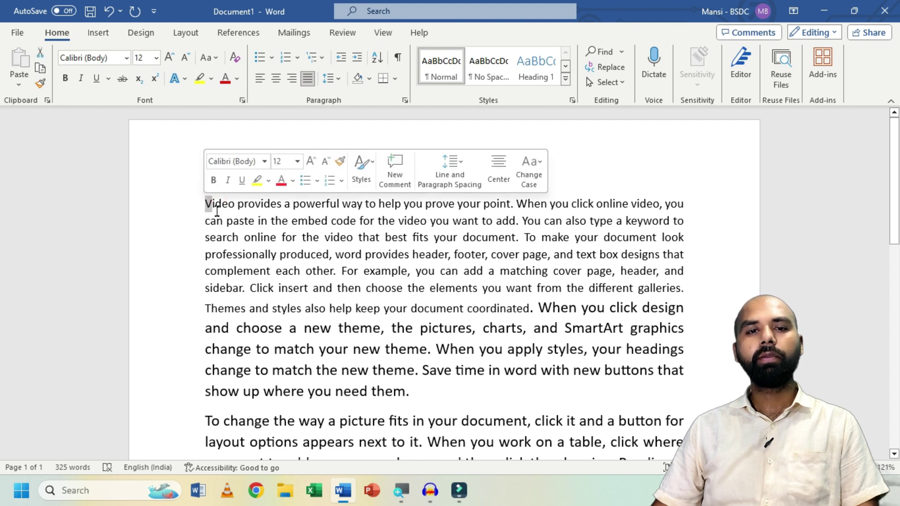
left_click(213, 204)
left_click(512, 203)
left_click(512, 204)
type(".")
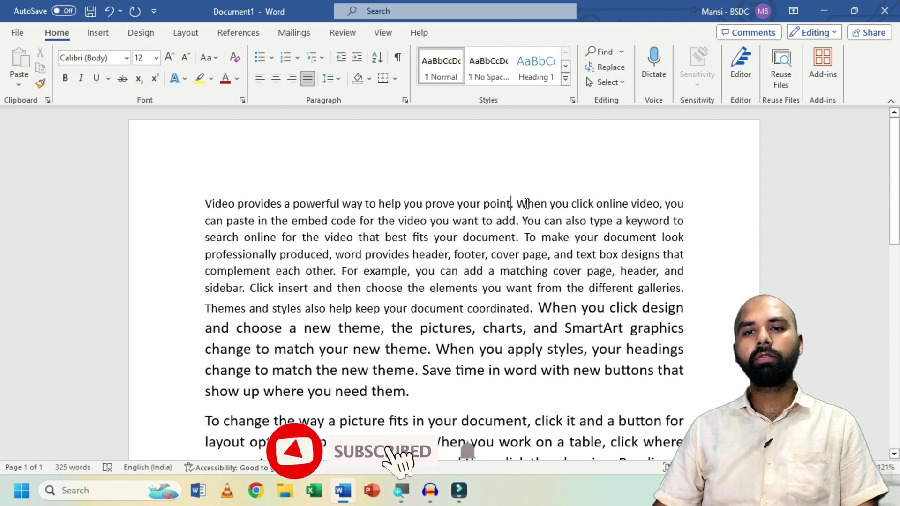
left_click_drag(526, 204, 517, 203)
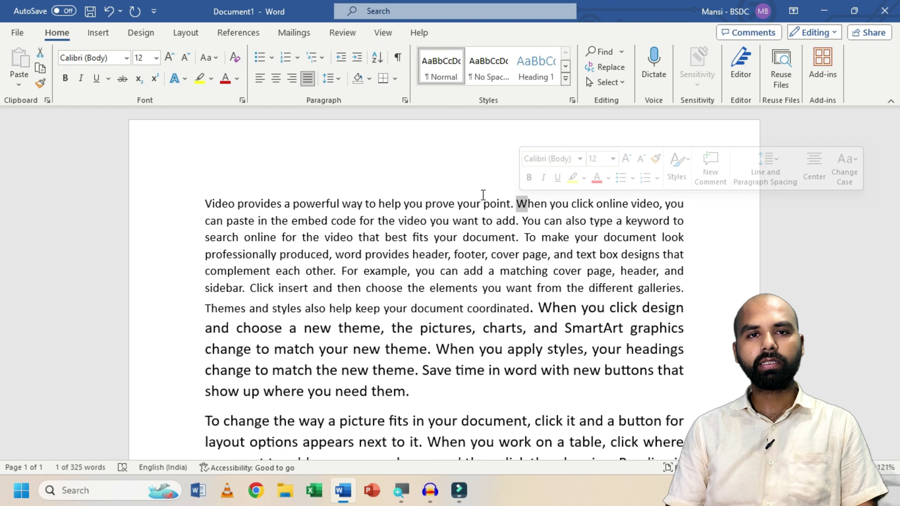
left_click(382, 255)
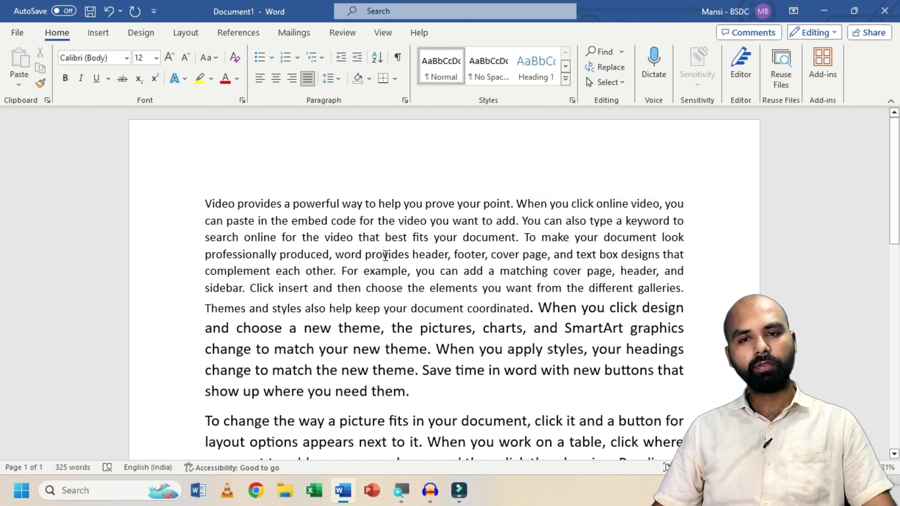
Step: Convert the whole document's text to lowercase
key("ctrl+a")
left_click(213, 59)
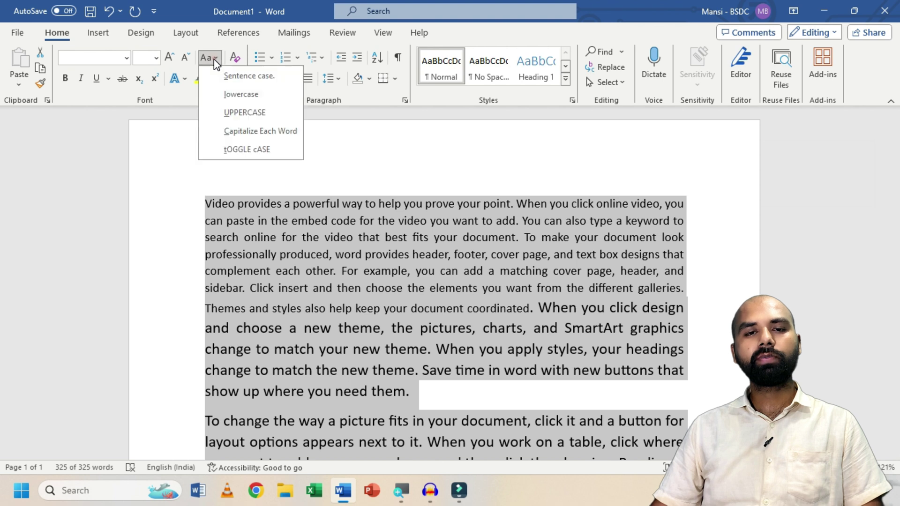
left_click(253, 96)
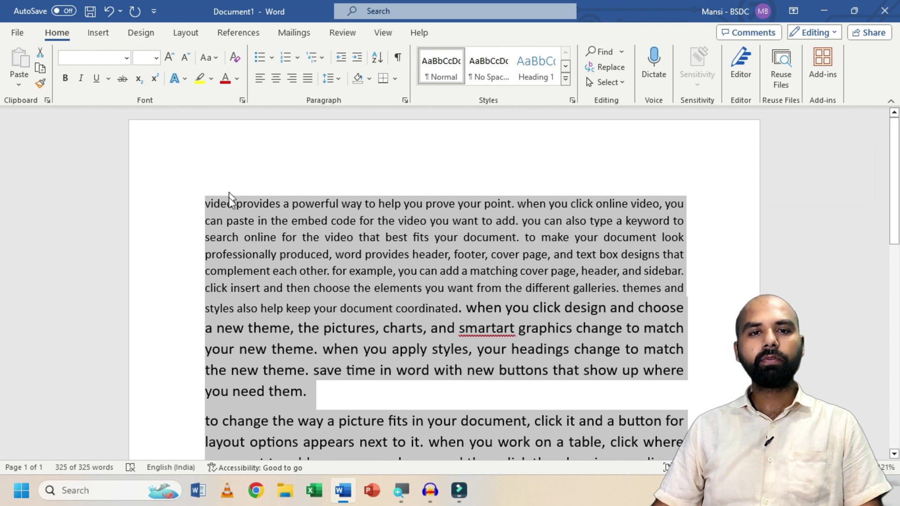
Step: Convert the whole document's text to UPPERCASE and check it through to the last line
left_click(217, 58)
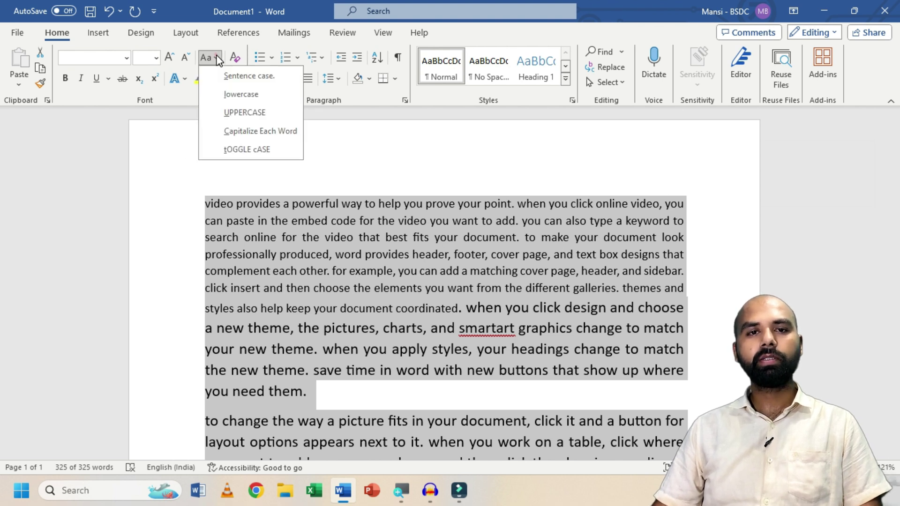
left_click(256, 115)
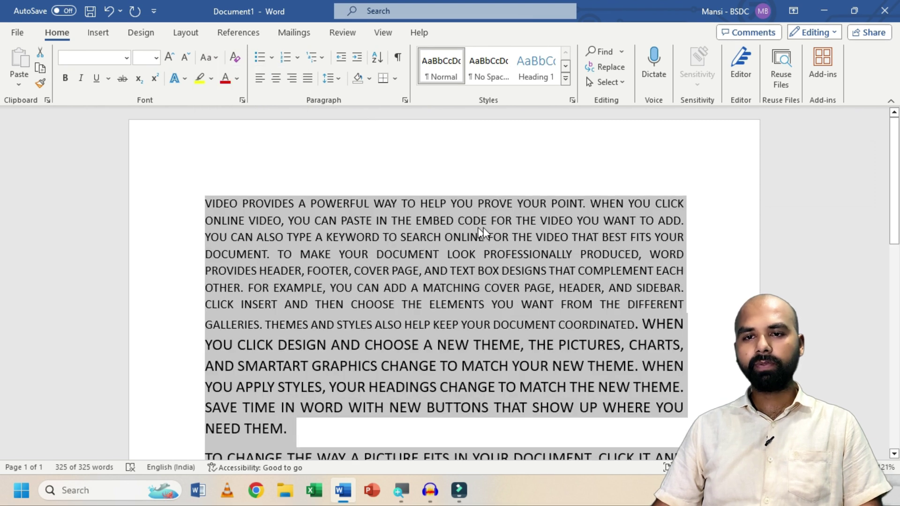
scroll(437, 304, "down", 5)
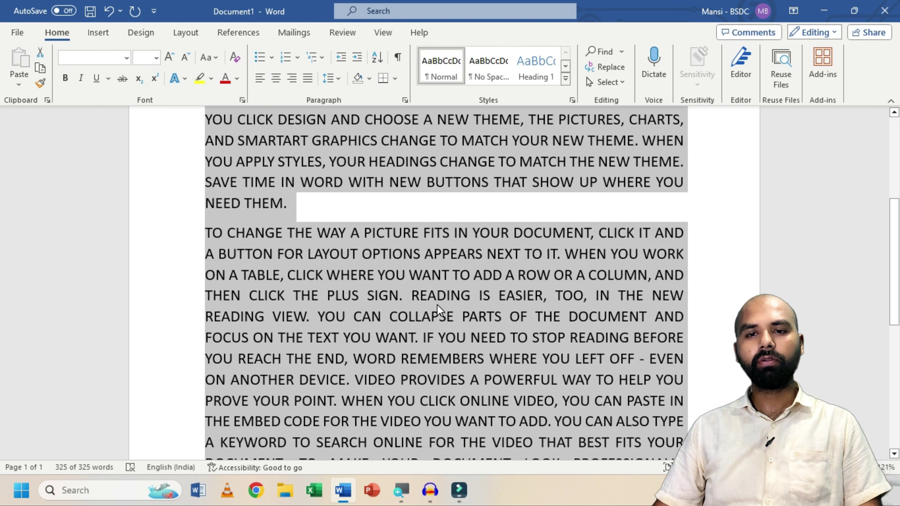
scroll(437, 305, "down", 2)
scroll(438, 302, "up", 4)
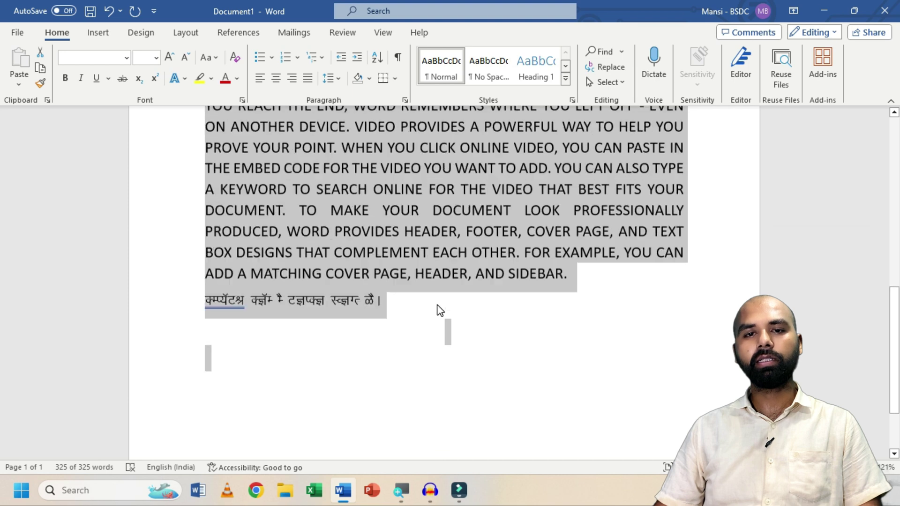
scroll(438, 300, "up", 4)
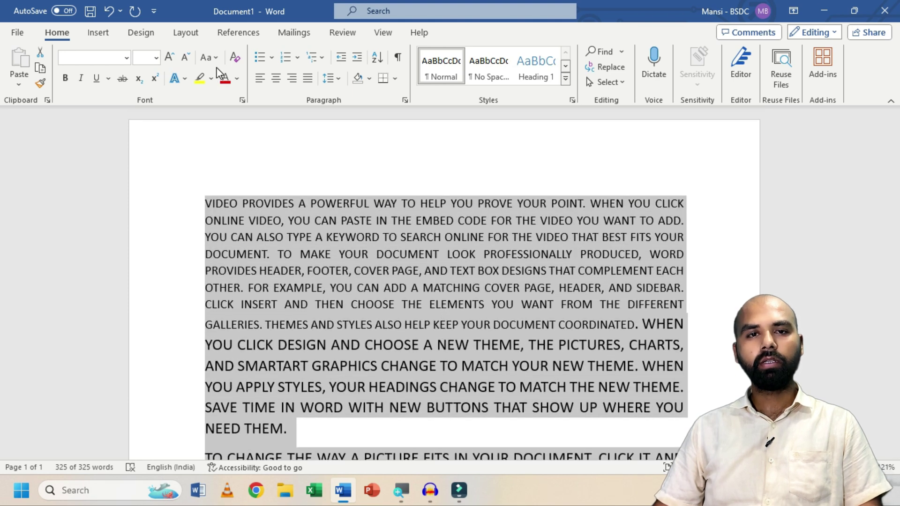
Step: Apply Capitalize Each Word to the whole document's text
left_click(215, 58)
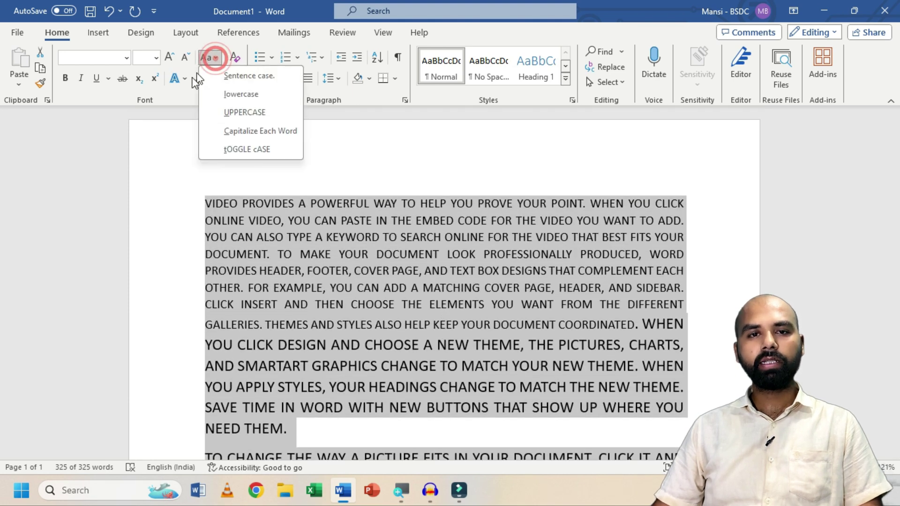
left_click(261, 131)
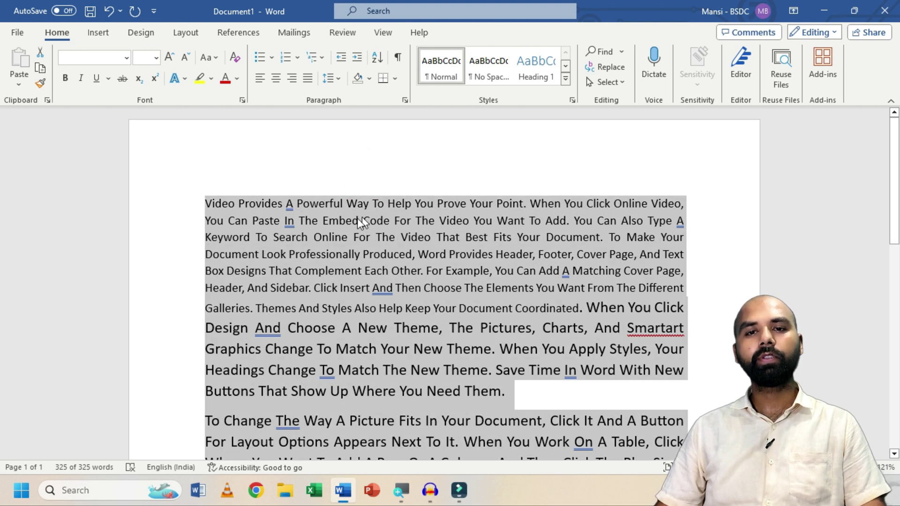
Step: Apply tOGGLE cASE to the whole document's capitalized text
left_click(210, 58)
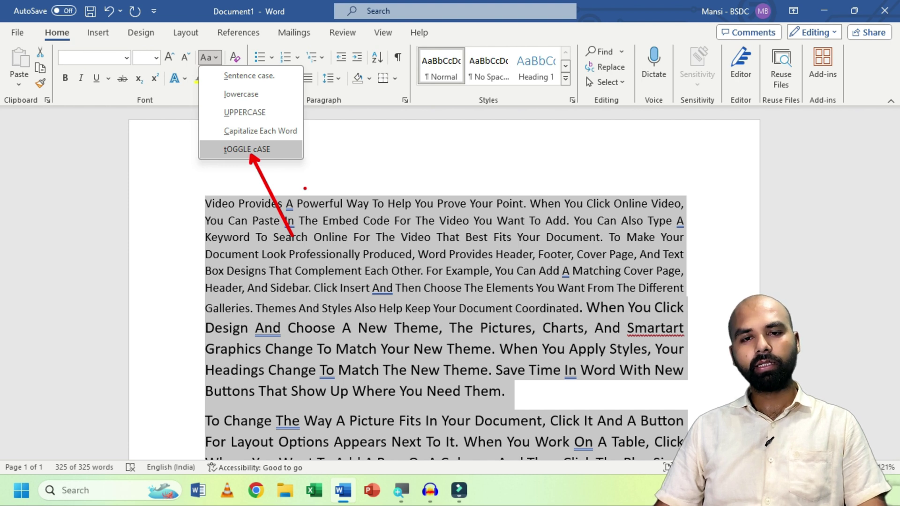
key("Escape")
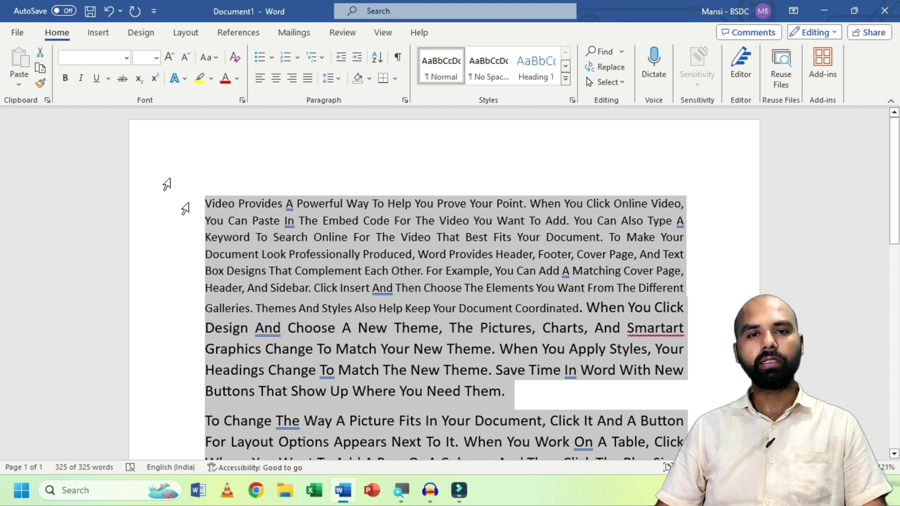
left_click(214, 57)
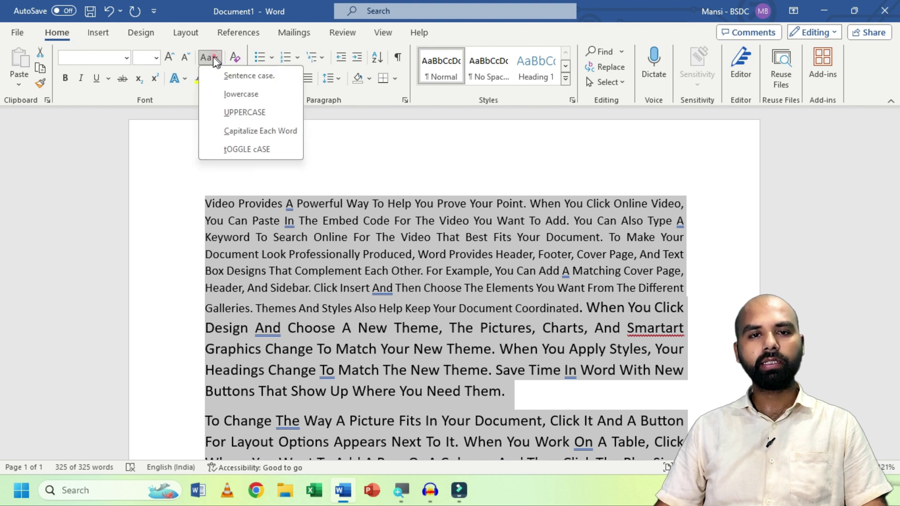
left_click(266, 148)
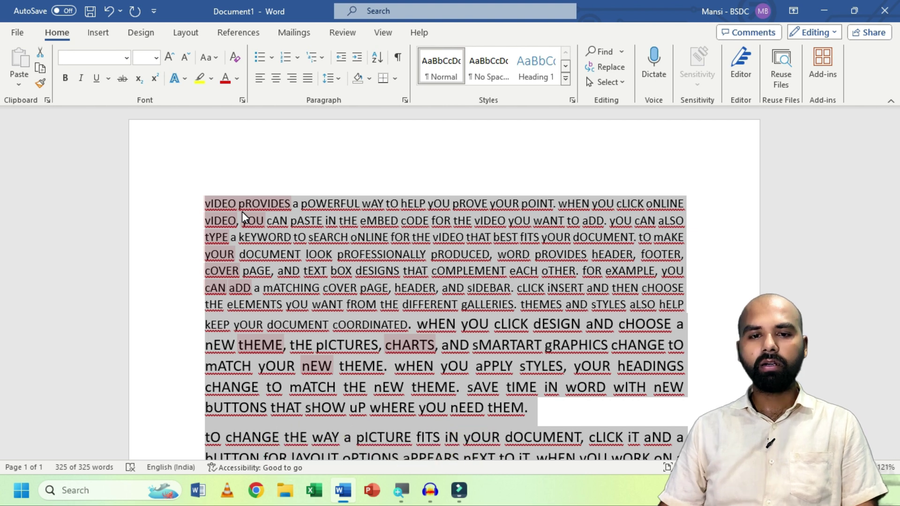
Step: Review the toggled text and apply Sentence case to the whole document's text
scroll(411, 282, "down", 5)
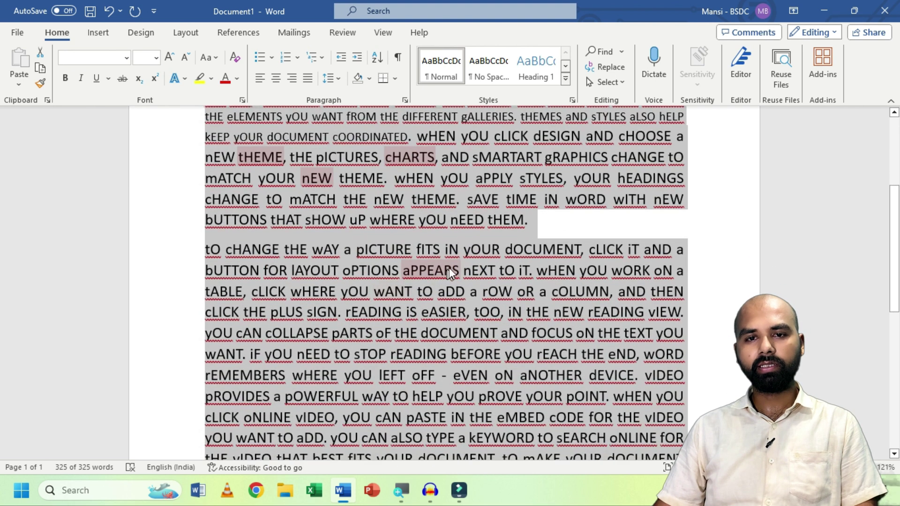
scroll(451, 265, "up", 5)
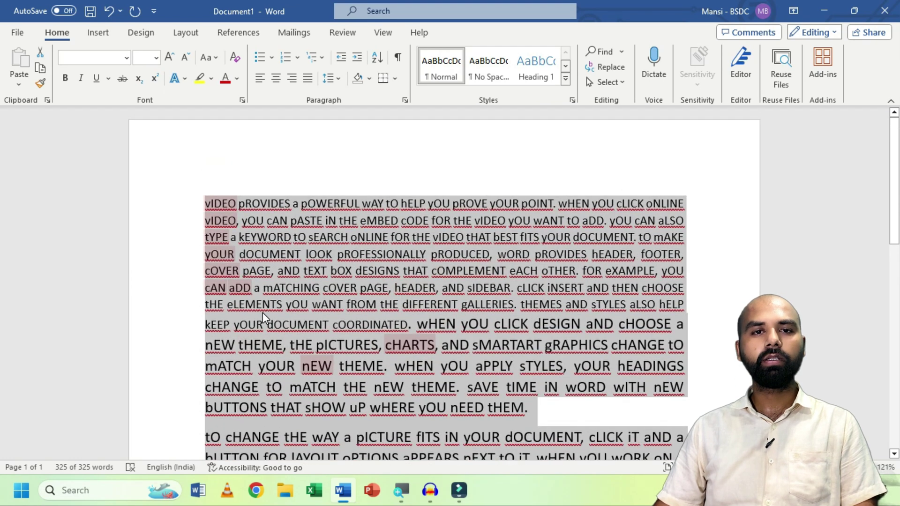
left_click(215, 58)
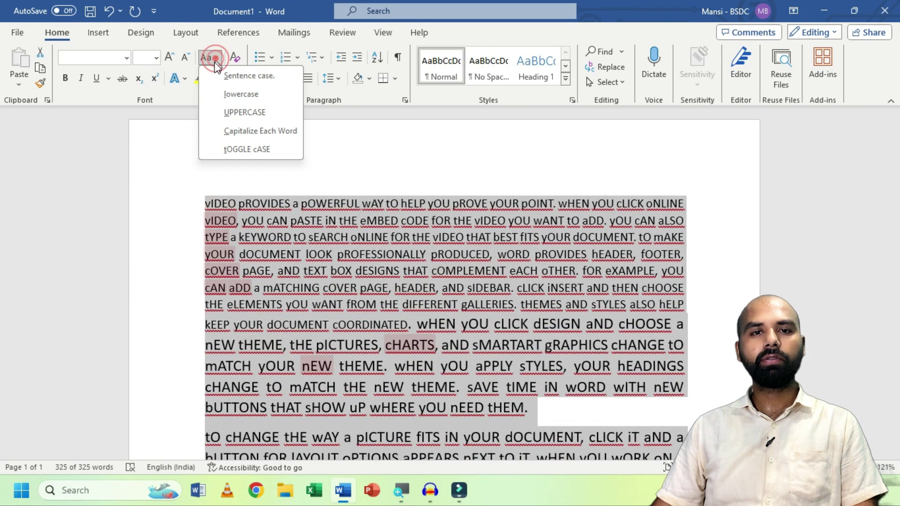
left_click(247, 76)
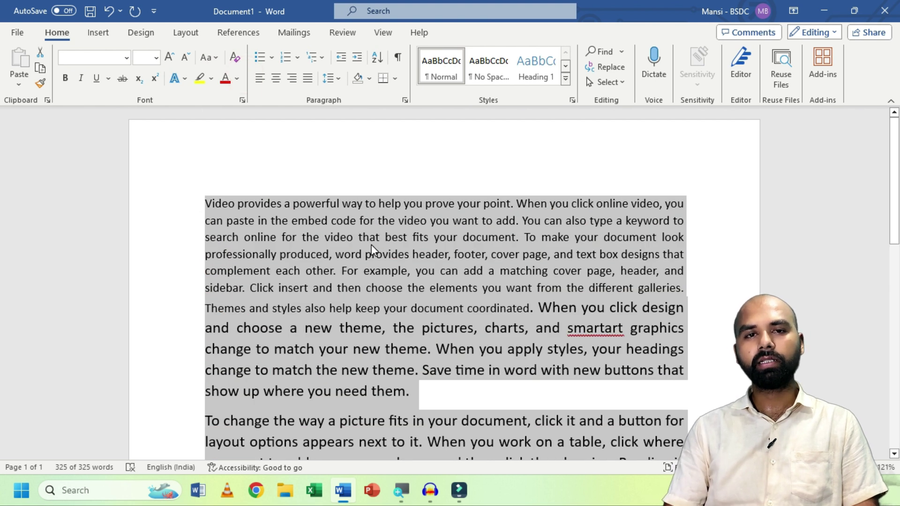
left_click(209, 57)
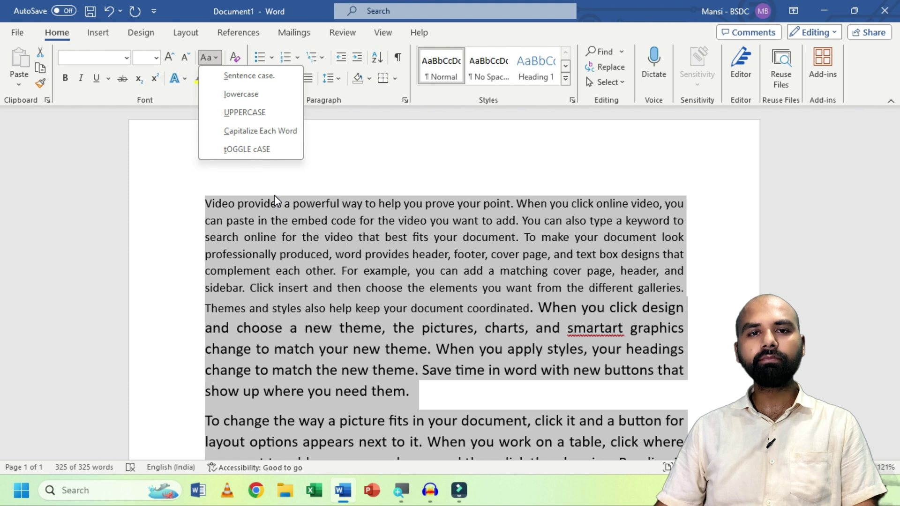
left_click(318, 193)
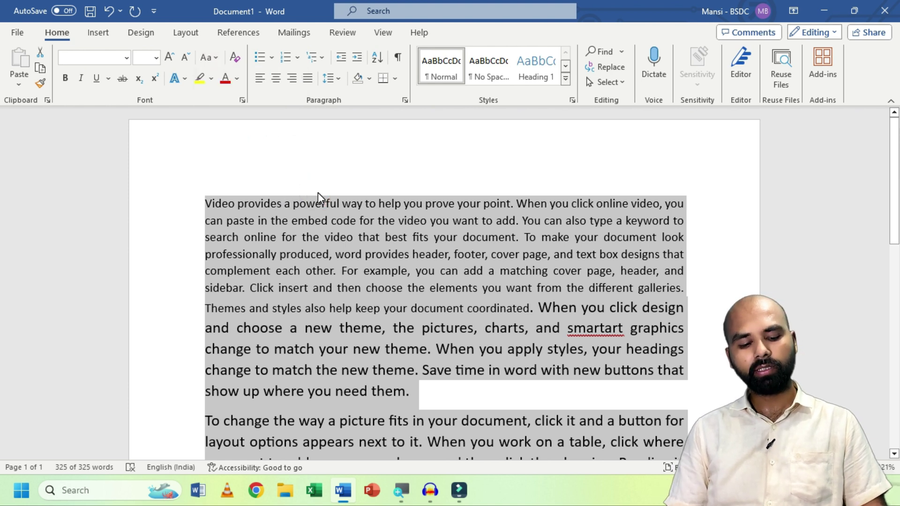
Step: Cycle the whole document's text through the available letter cases twice, ending on Sentence case
key("shift+F3")
key("shift+F3")
key("shift+F3")
key("shift+F3")
key("shift+F3")
key("shift+F3")
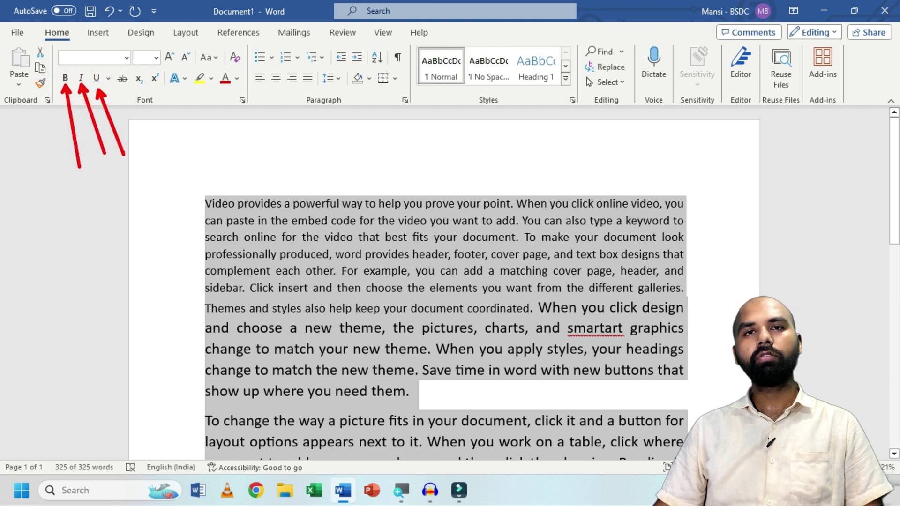
Step: Toggle bold on and off for the opening text from "Video provides" through "you want to add", finishing with bold off
left_click(208, 203)
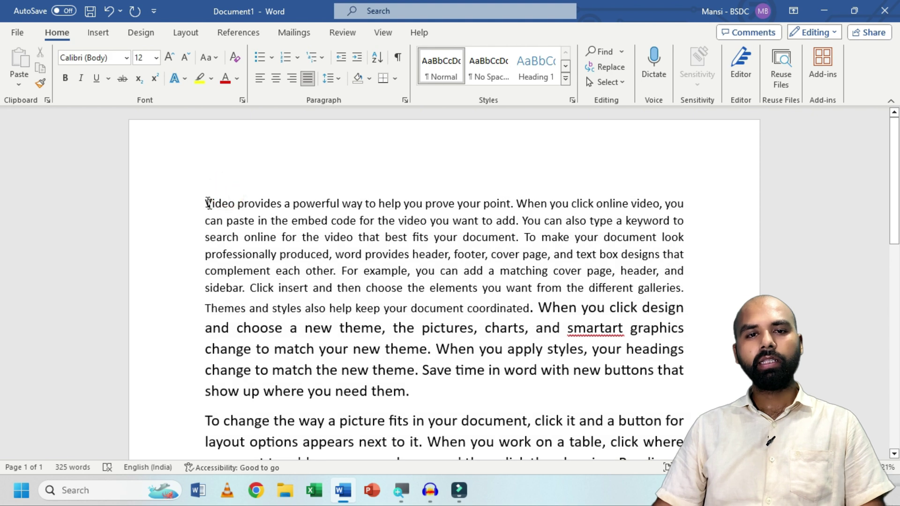
left_click_drag(205, 202, 516, 222)
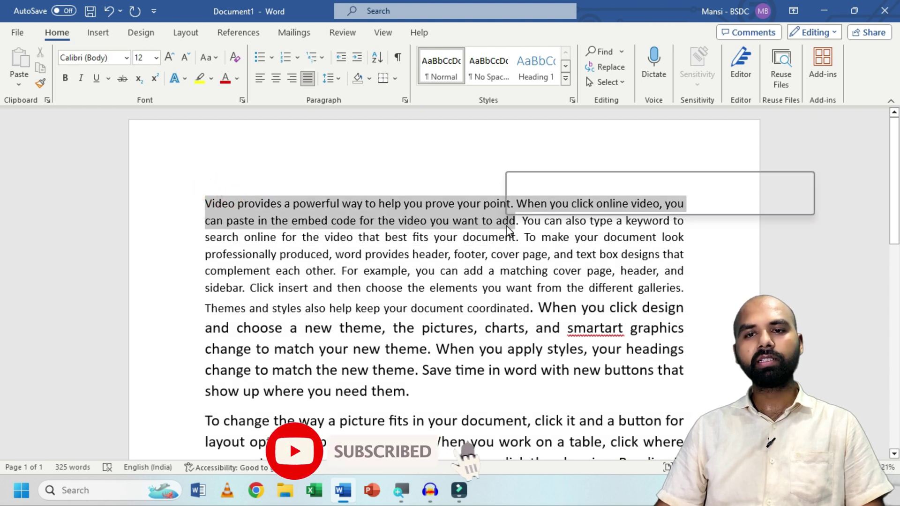
left_click(65, 79)
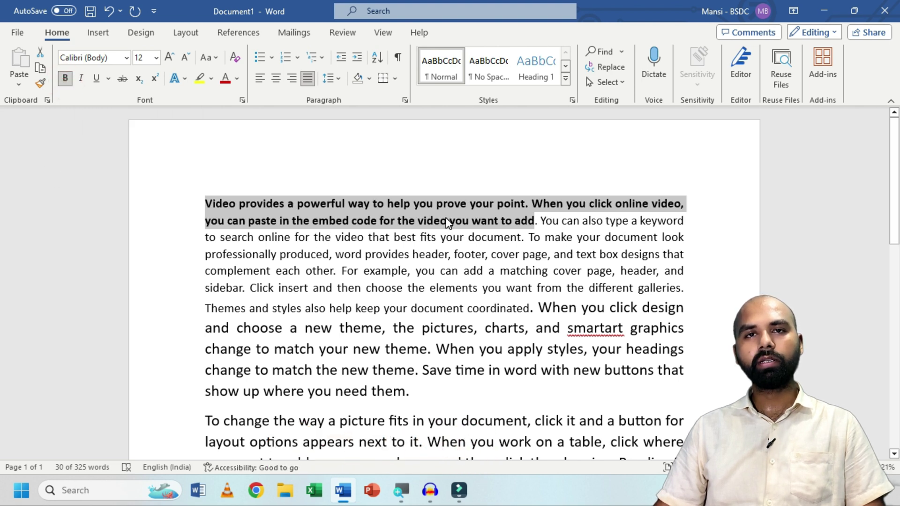
left_click(65, 79)
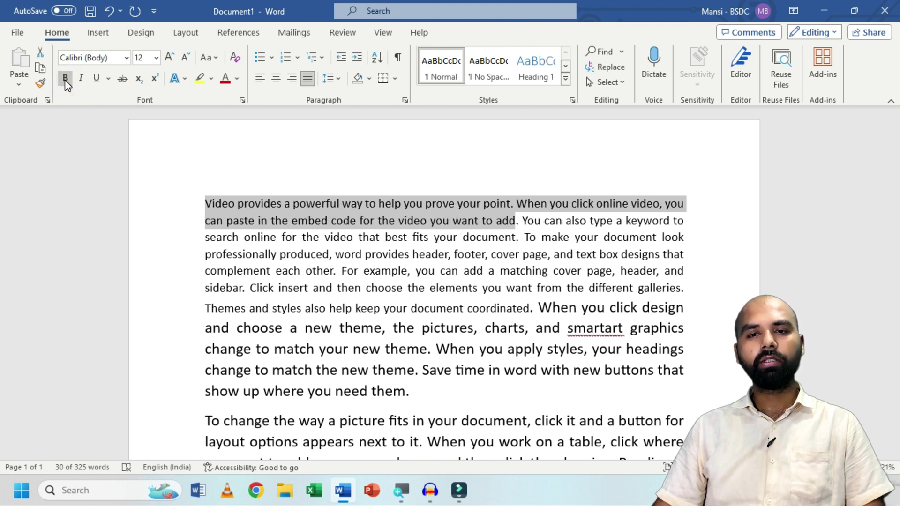
left_click(65, 78)
left_click(65, 79)
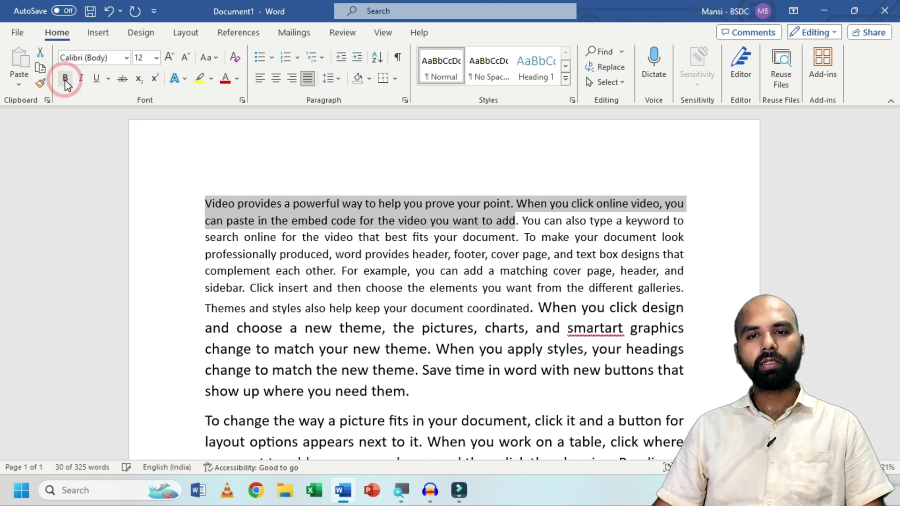
left_click(65, 79)
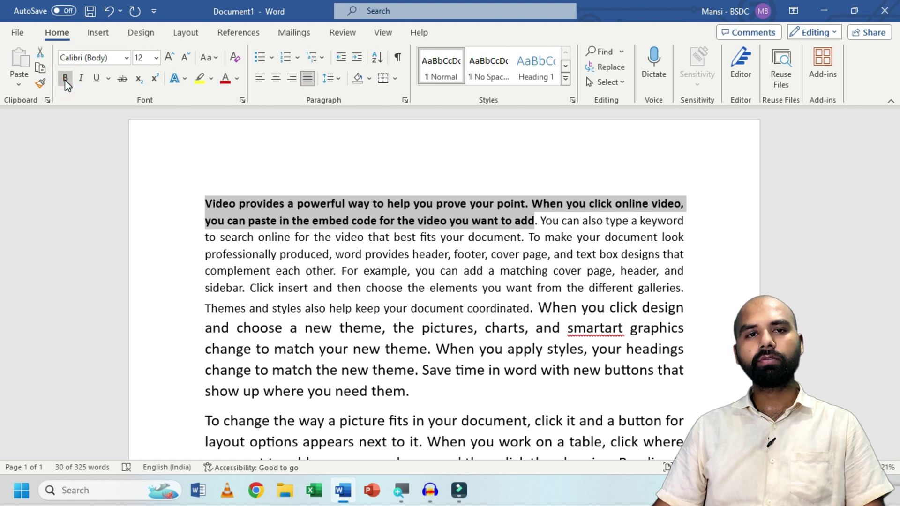
key("ctrl+b")
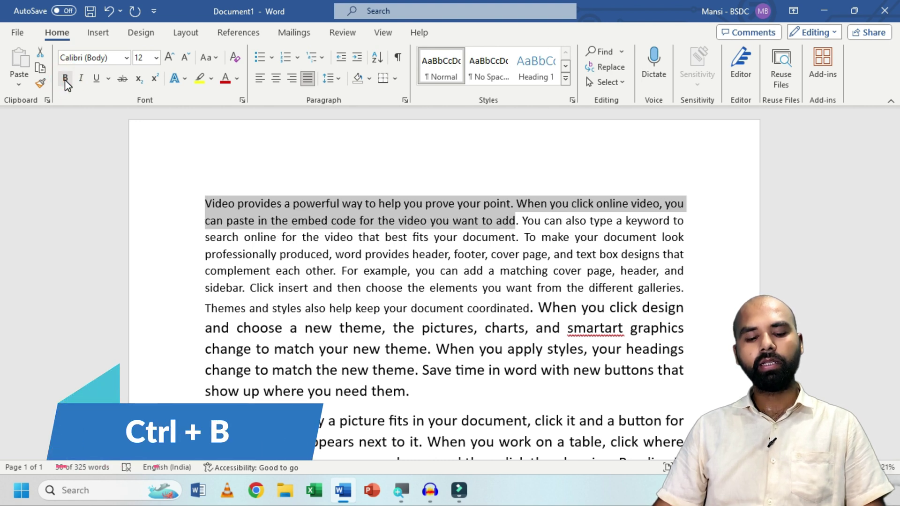
key("ctrl+b")
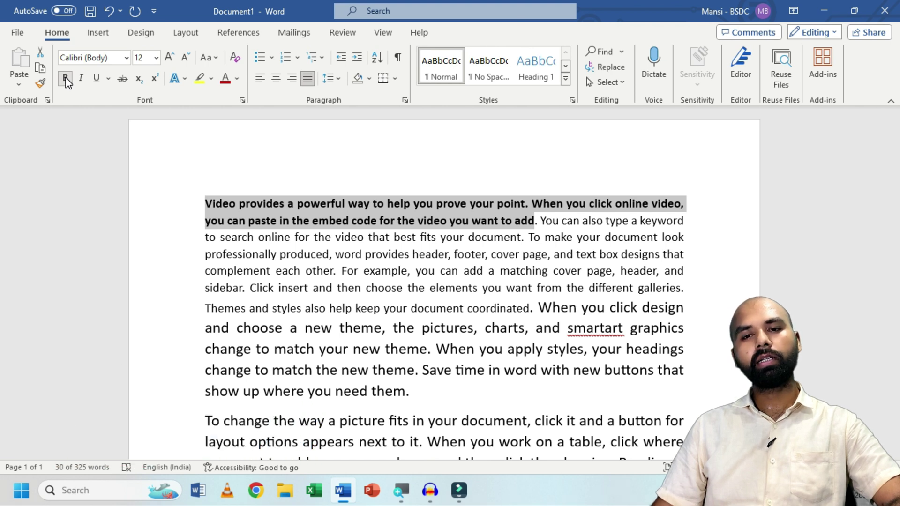
left_click(66, 79)
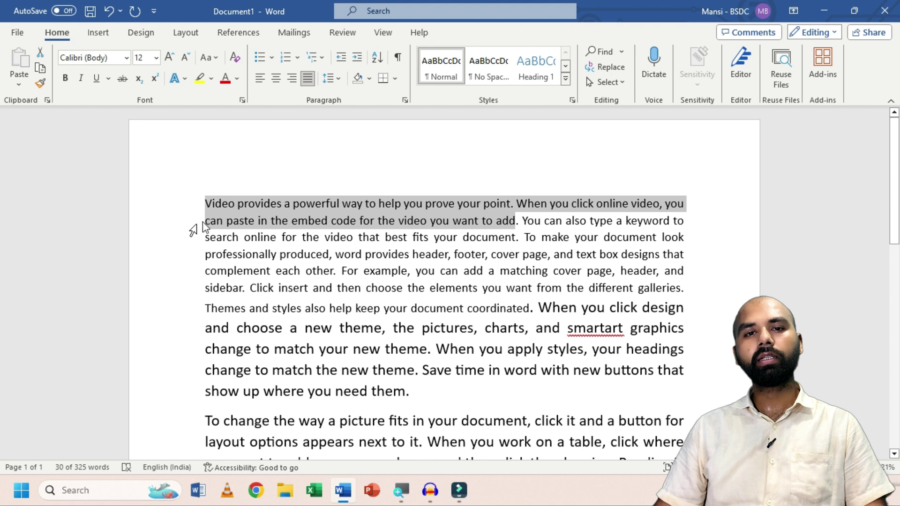
Step: Toggle italic on and off for the selected opening text, finishing with italic off
left_click(81, 81)
left_click(81, 81)
left_click(81, 81)
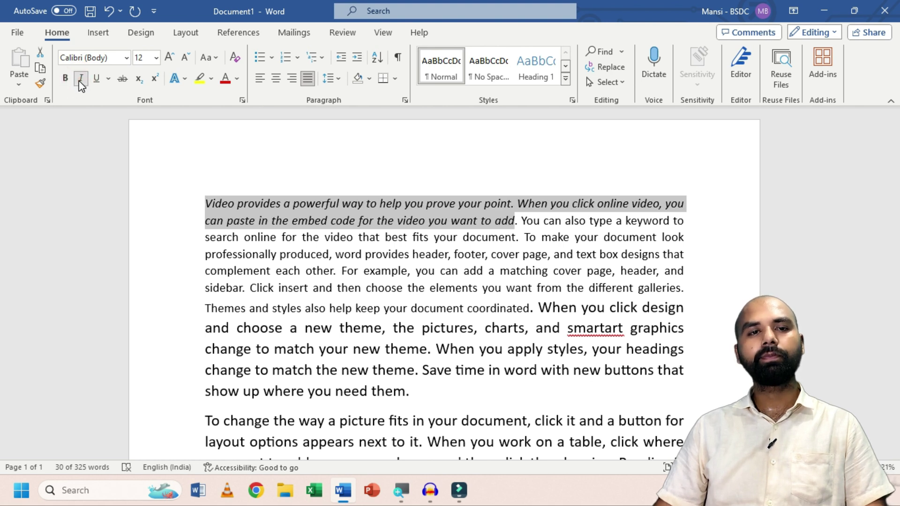
left_click(81, 82)
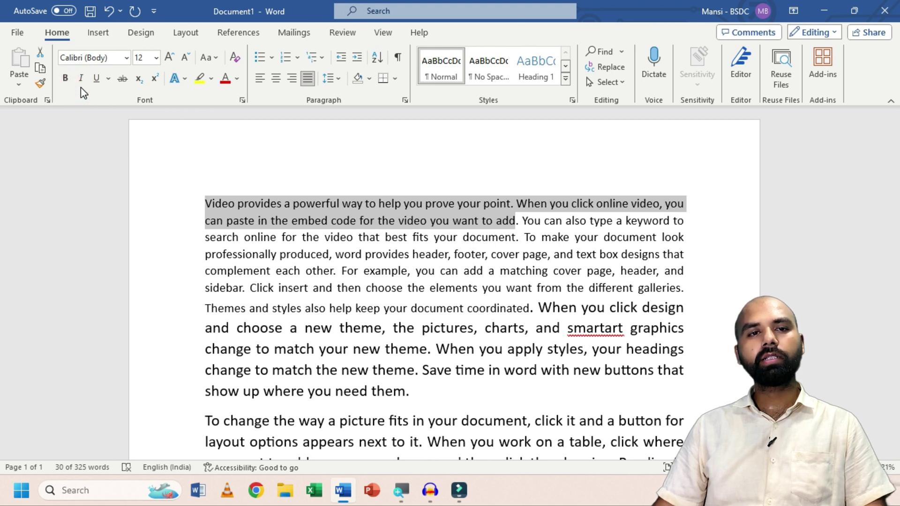
key("ctrl+i")
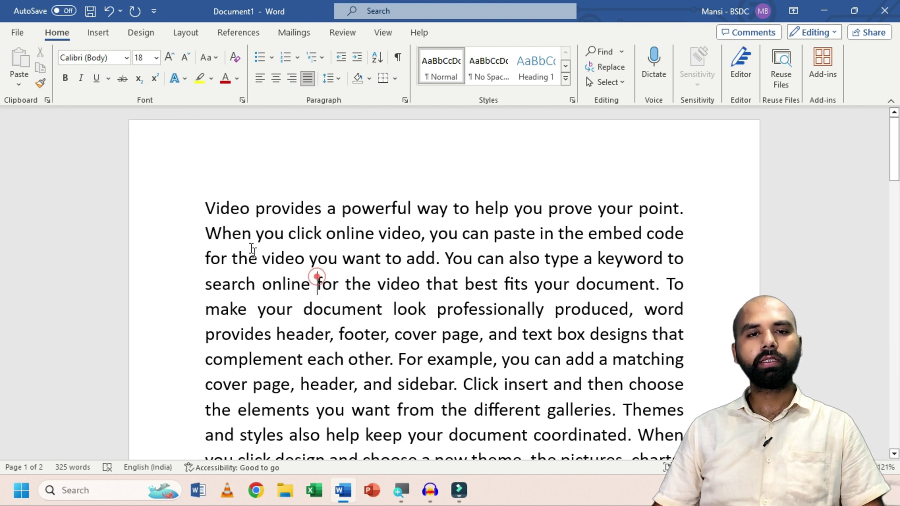
Step: Underline the word "Video" at the start of the document and deselect it
left_click_drag(205, 206, 250, 213)
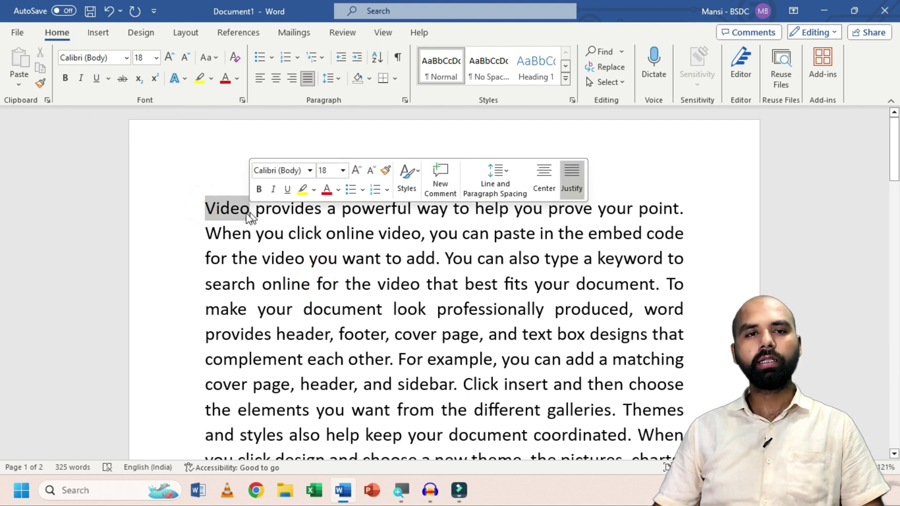
left_click(97, 83)
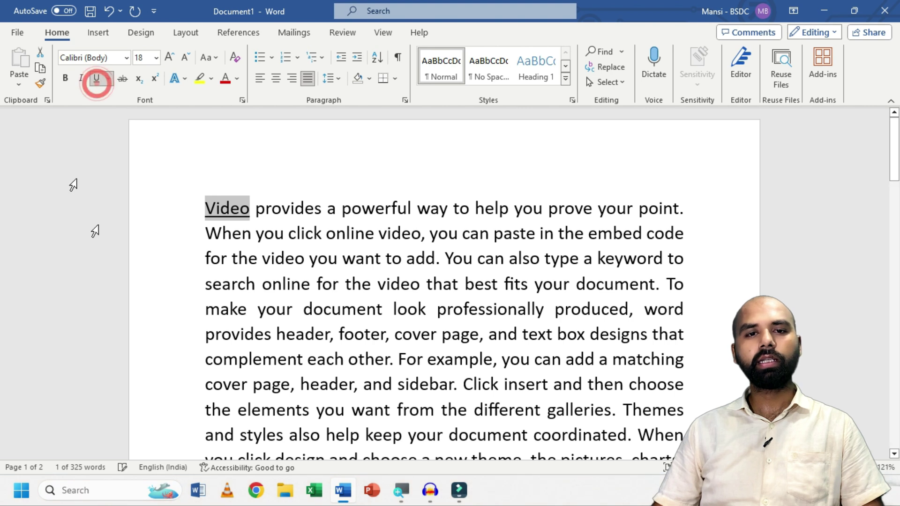
left_click(254, 256)
Step: Select the text from "Video" through "For example" and toggle its underline, finishing with the underline off
left_click_drag(200, 200, 461, 348)
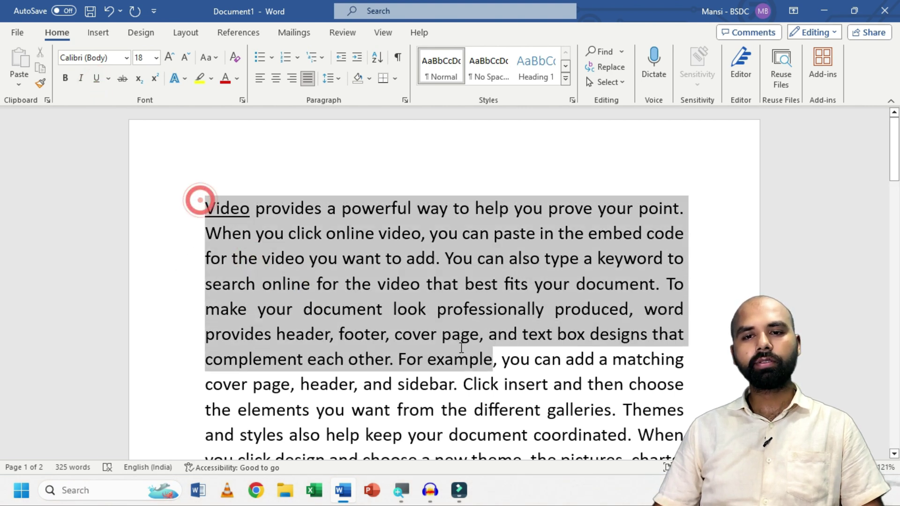
left_click(97, 78)
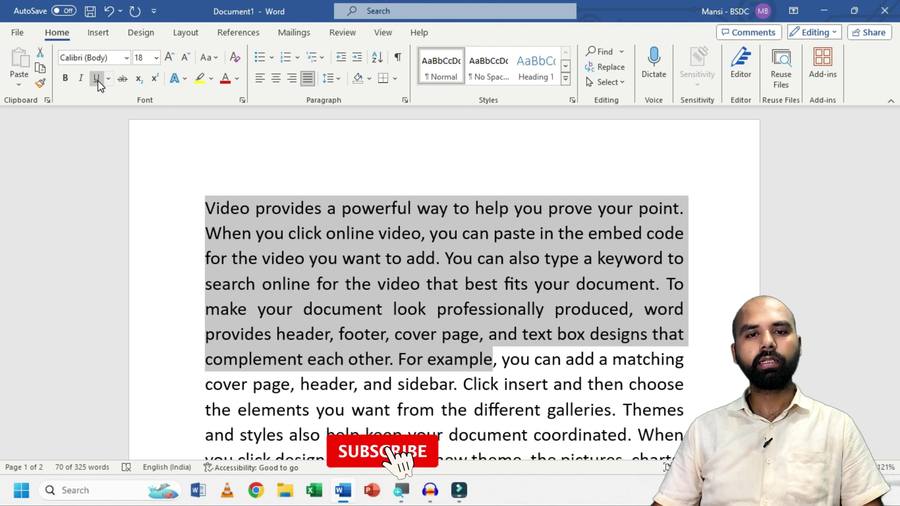
left_click(97, 78)
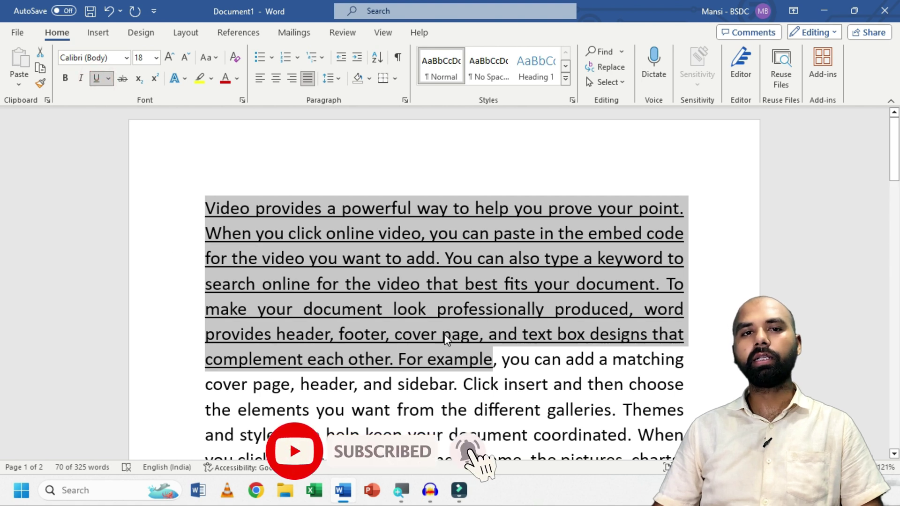
left_click(95, 80)
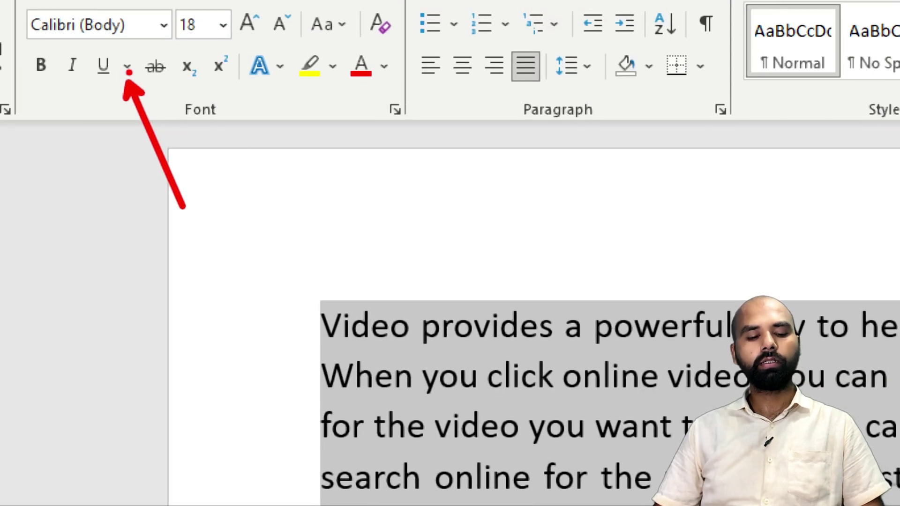
Step: Look through the underline styles offered for the selected text without applying one
left_click(110, 80)
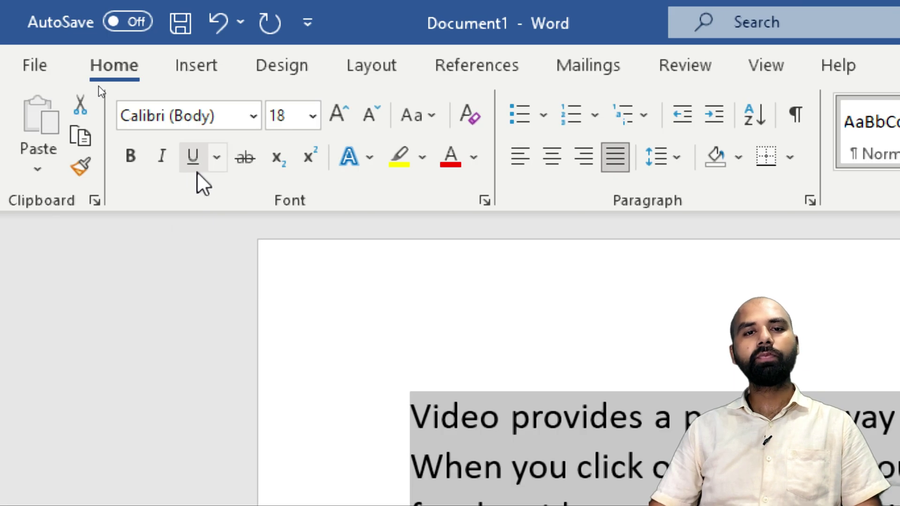
left_click(217, 157)
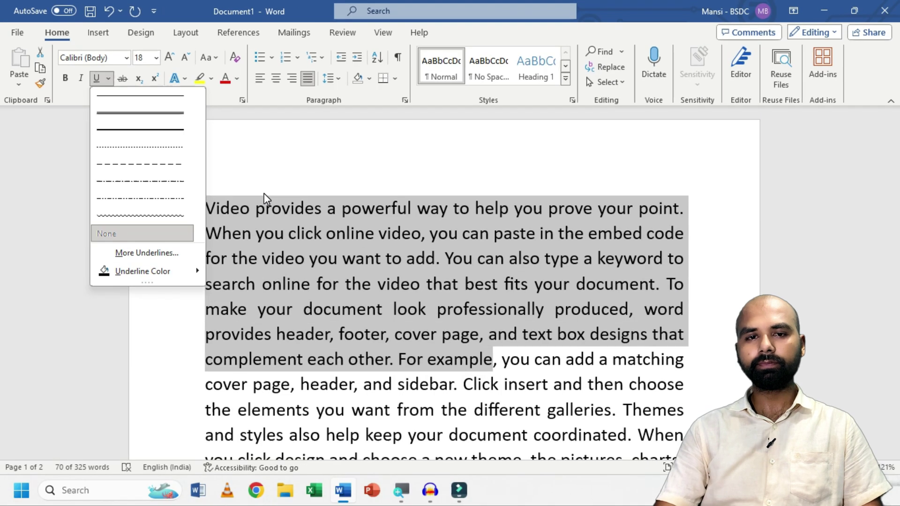
left_click(561, 505)
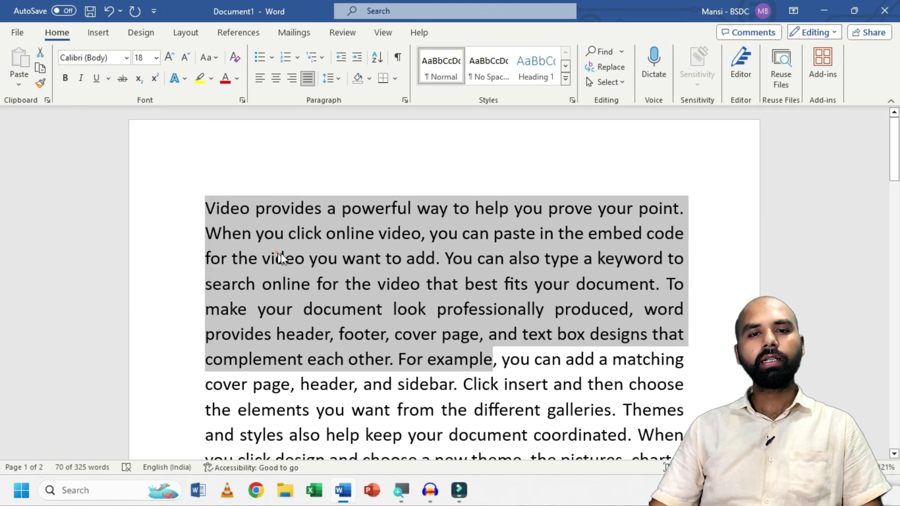
Step: Apply a single underline to the selected text and preview the other underline styles, such as dotted
left_click(96, 78)
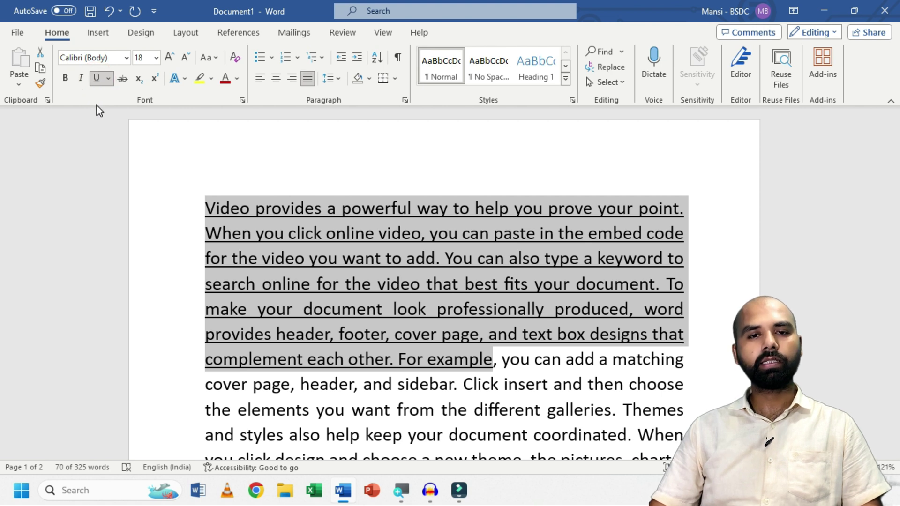
left_click(108, 80)
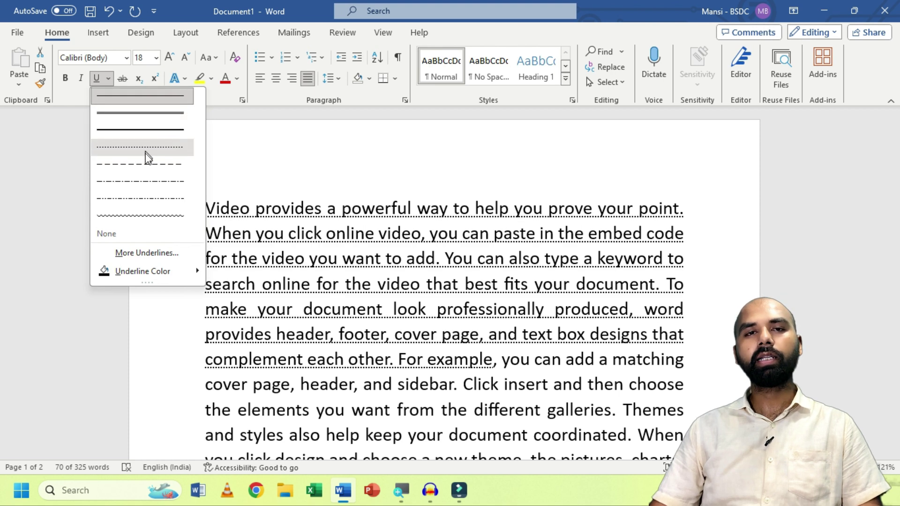
left_click(223, 153)
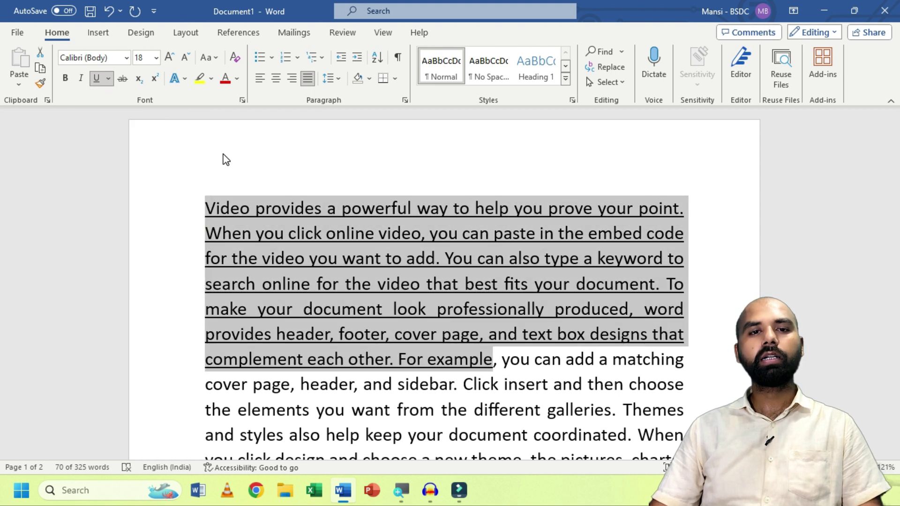
Step: Set the underline color of the selected text to the standard light blue
left_click(108, 79)
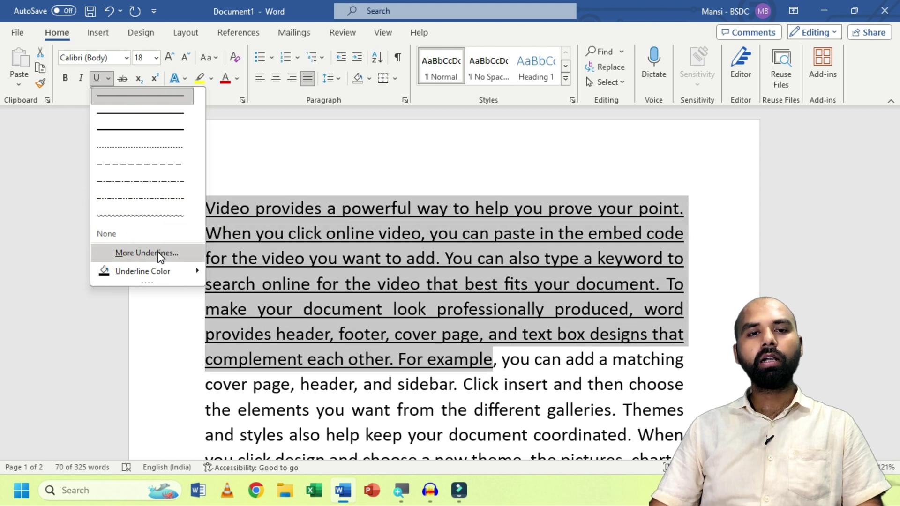
mouse_move(154, 274)
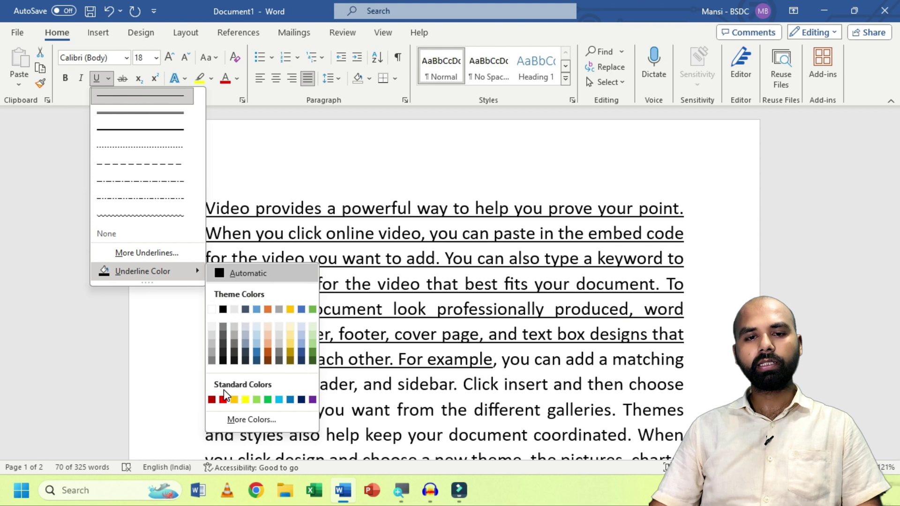
left_click(279, 400)
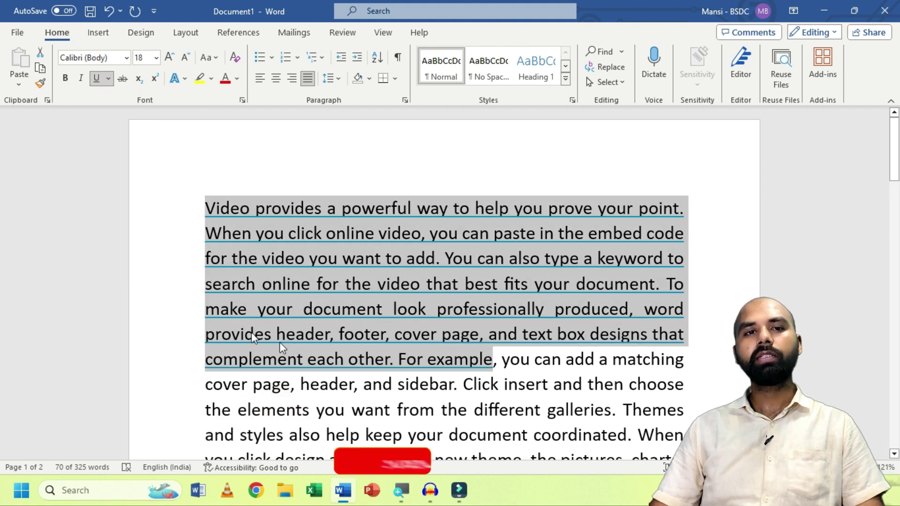
Step: Set the selected text's underline color to Automatic, remove the underline, and clear the selection
left_click(108, 79)
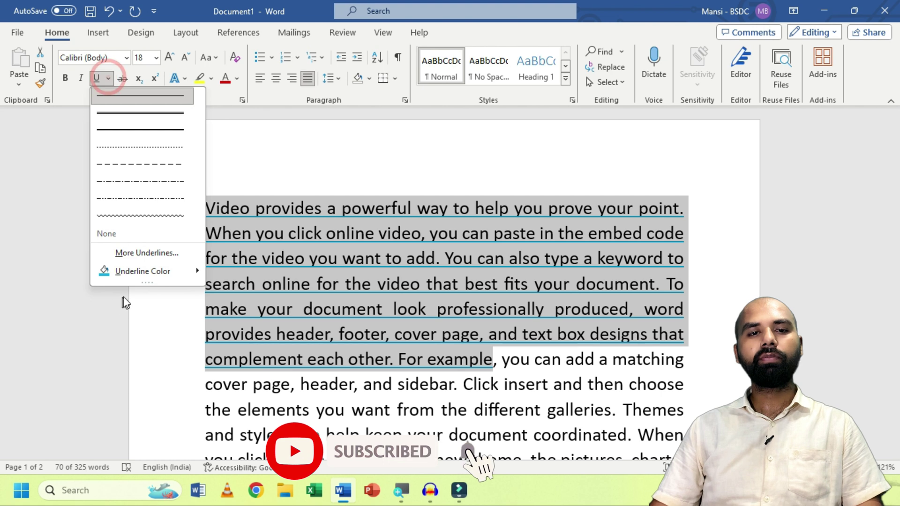
left_click(137, 277)
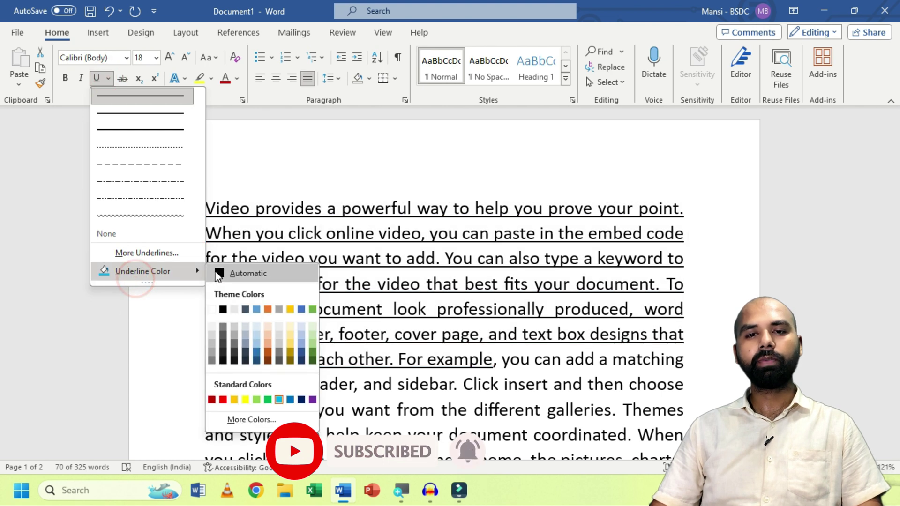
left_click(218, 274)
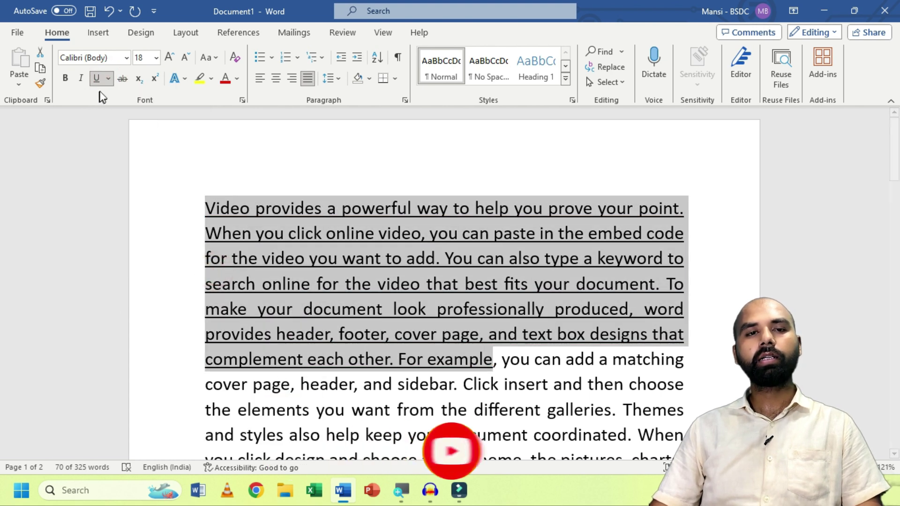
left_click(97, 80)
left_click(319, 294)
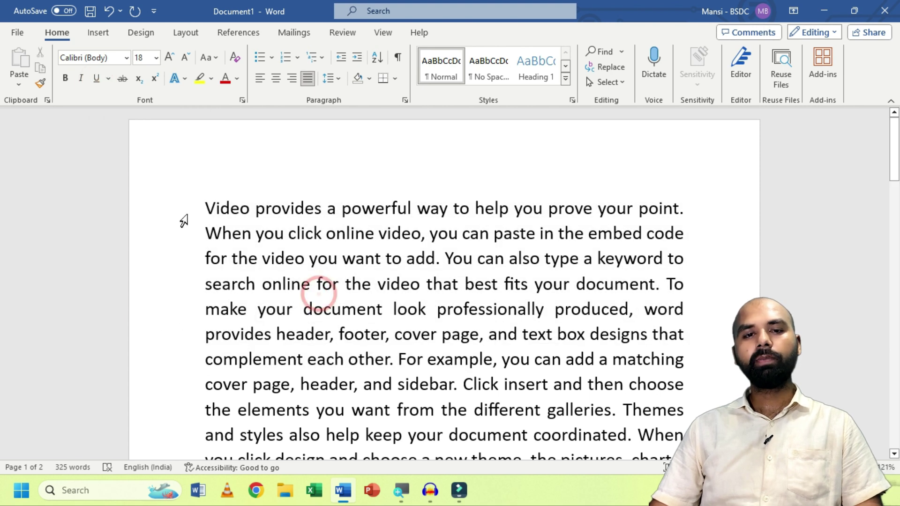
Step: Select all the text in the document and switch its single underline on and off again
left_click_drag(184, 210, 181, 484)
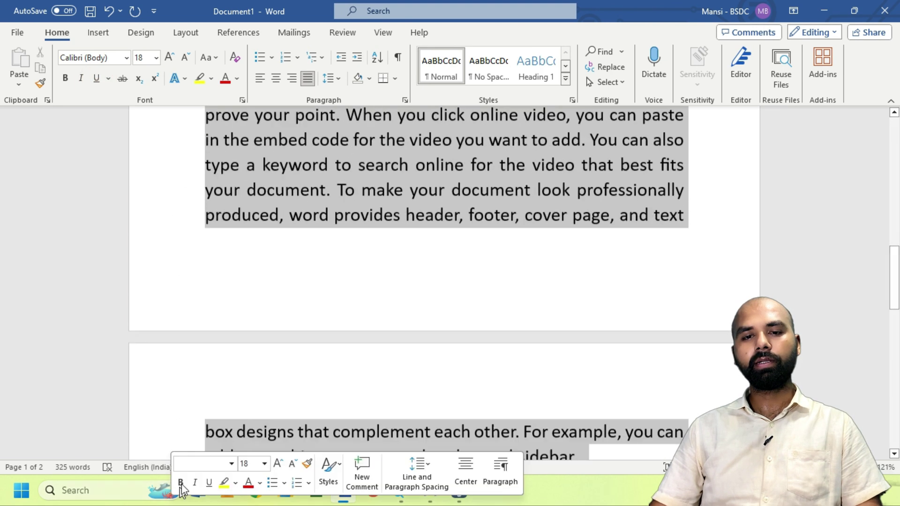
scroll(302, 305, "down", 1)
scroll(303, 305, "up", 10)
scroll(302, 300, "up", 3)
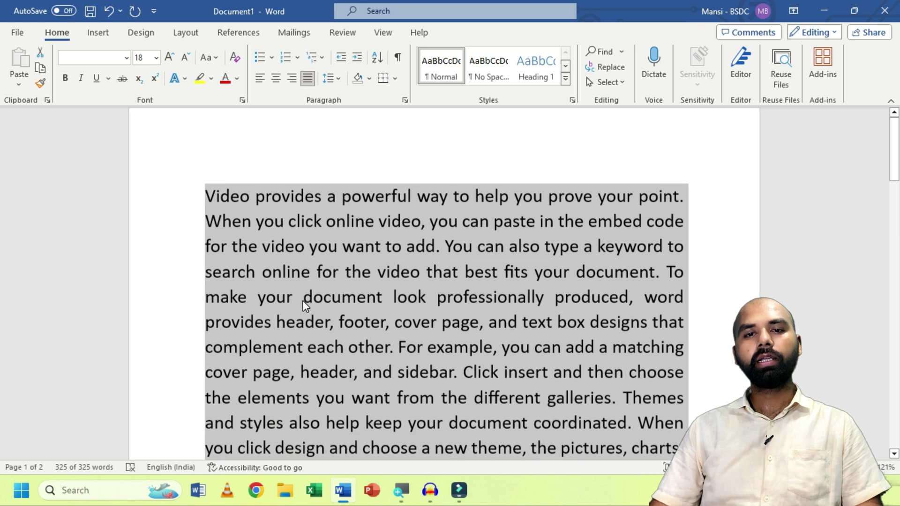
key("ctrl+u")
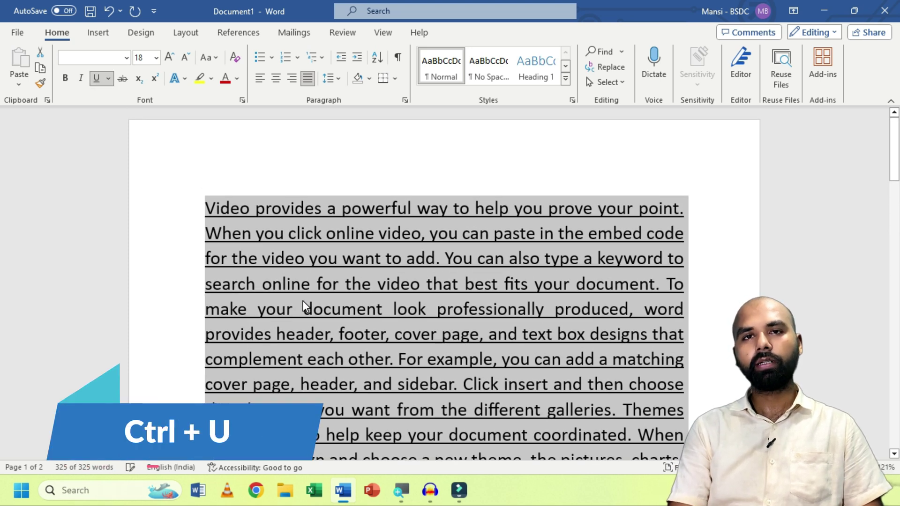
key("ctrl+u")
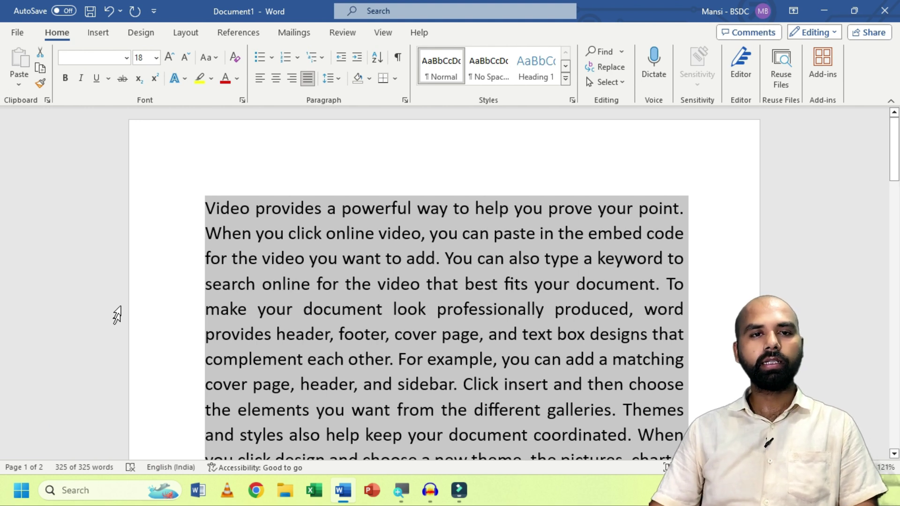
Step: Try a double underline on the whole selected text, undo it, and toggle the double underline again
left_click(108, 78)
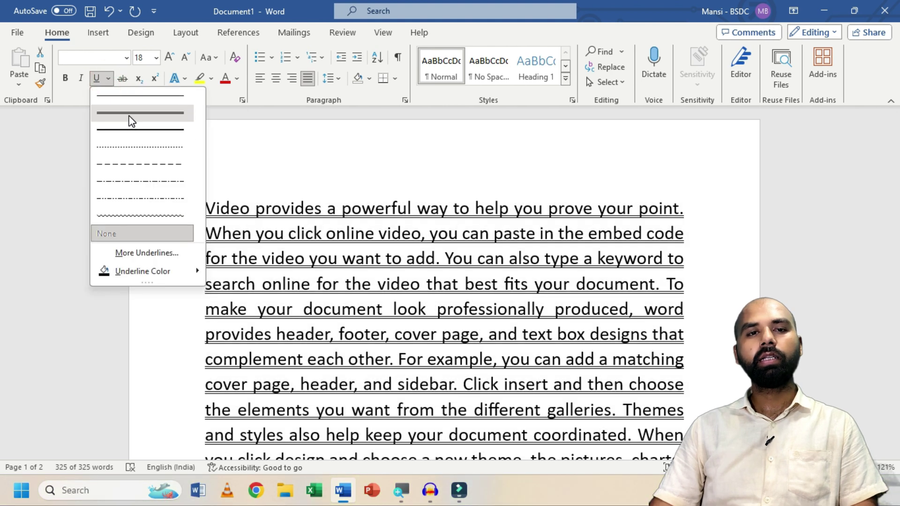
left_click(131, 121)
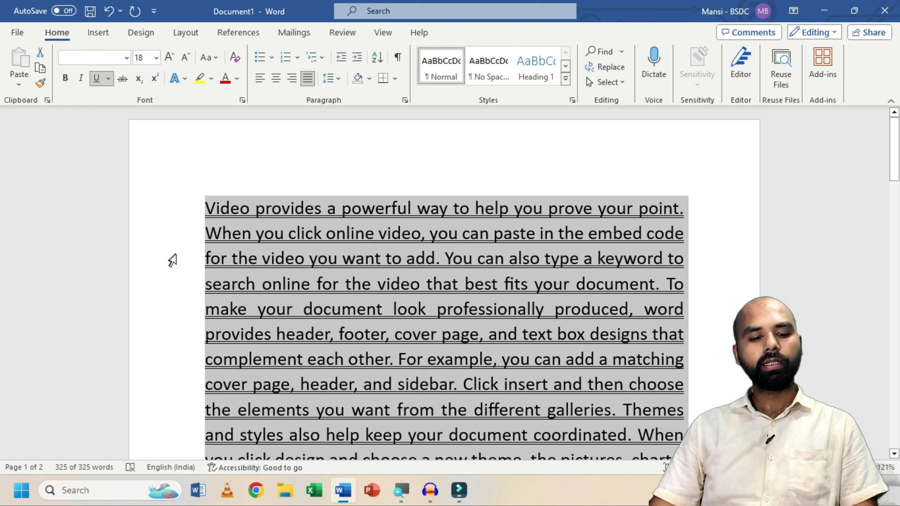
key("ctrl+z")
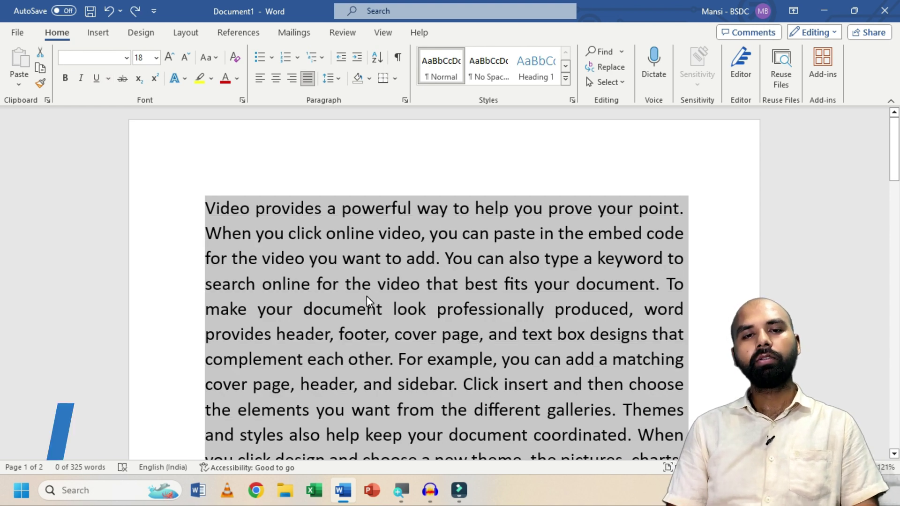
key("ctrl+shift+d")
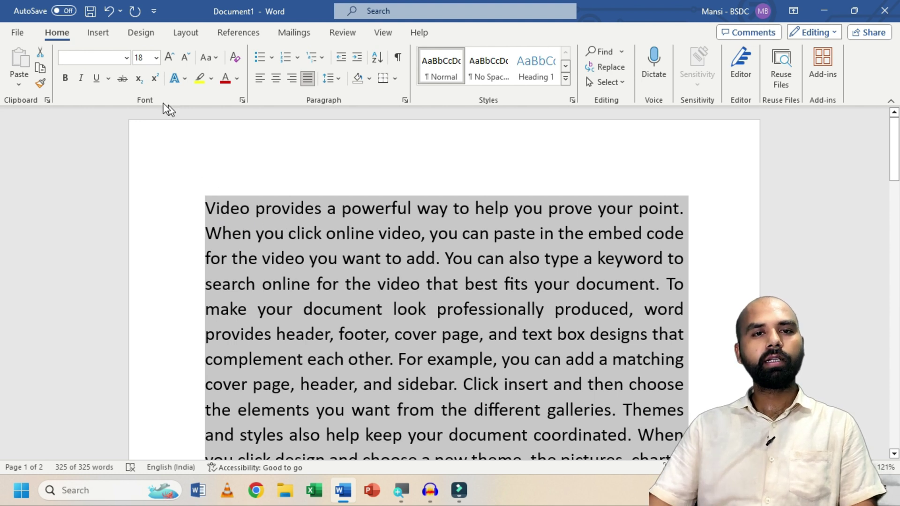
Step: Apply a double underline to the selected text, replace it with a single underline, and remove it
left_click(96, 80)
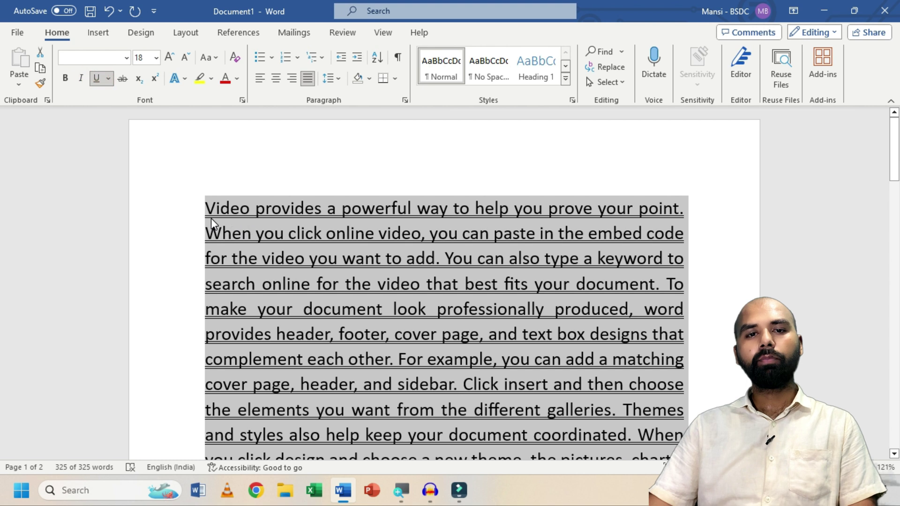
left_click(109, 78)
left_click(128, 99)
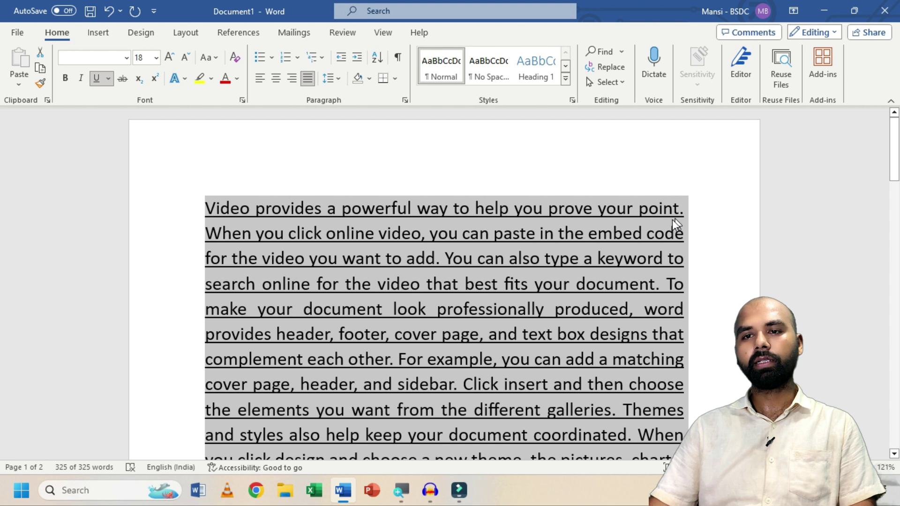
key("ctrl+u")
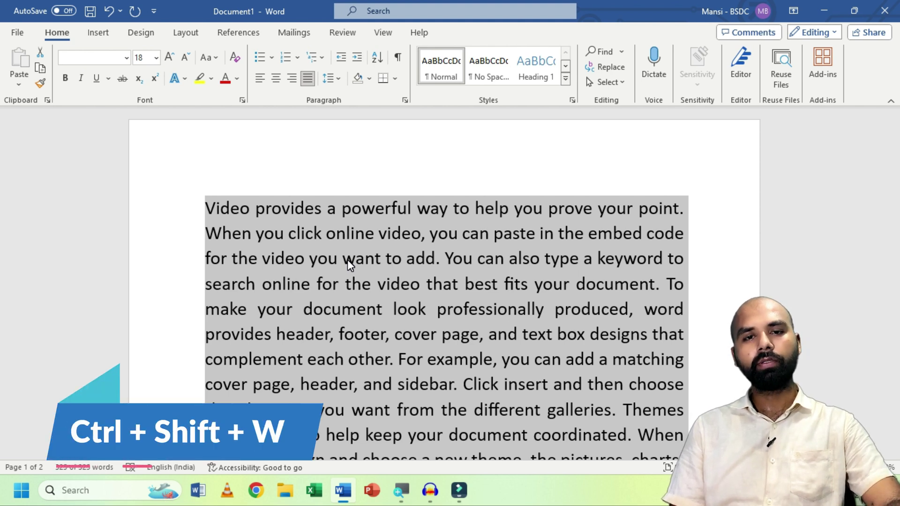
Step: Underline only the words of the selected text, remove that underline, and clear the selection
key("ctrl+shift+w")
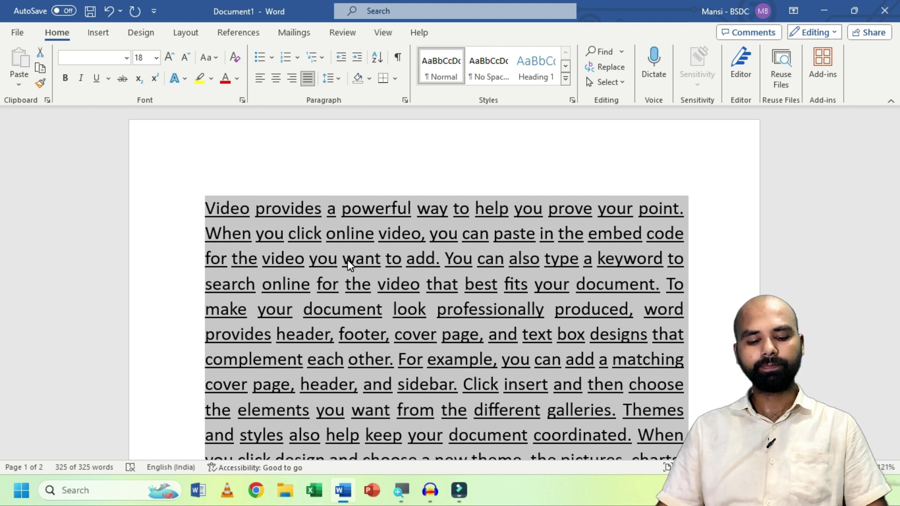
key("ctrl+shift+w")
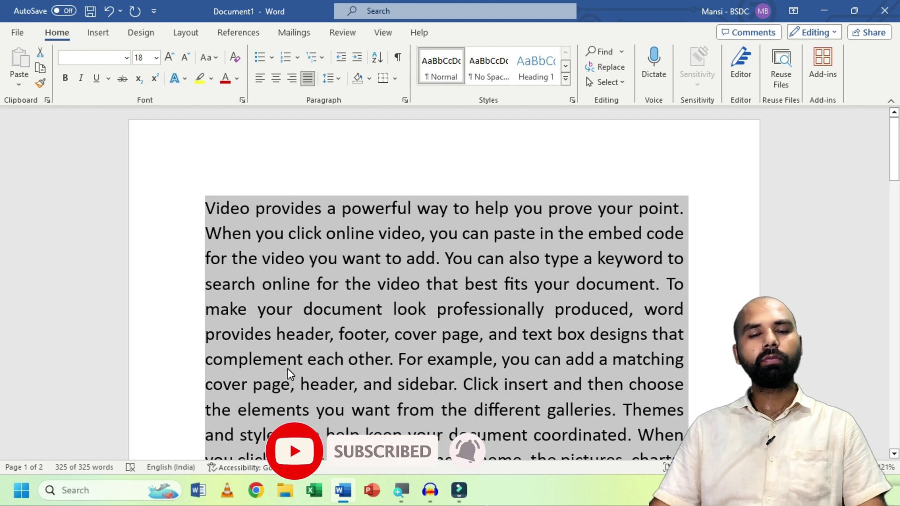
left_click(347, 277)
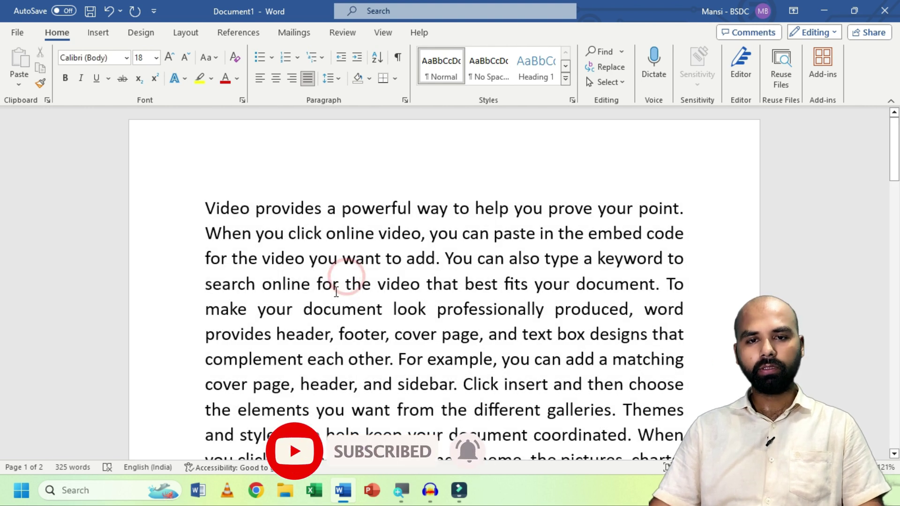
Step: Add the title "Story" on a new line above the first paragraph and center it
scroll(346, 281, "down", 3)
scroll(336, 292, "up", 4)
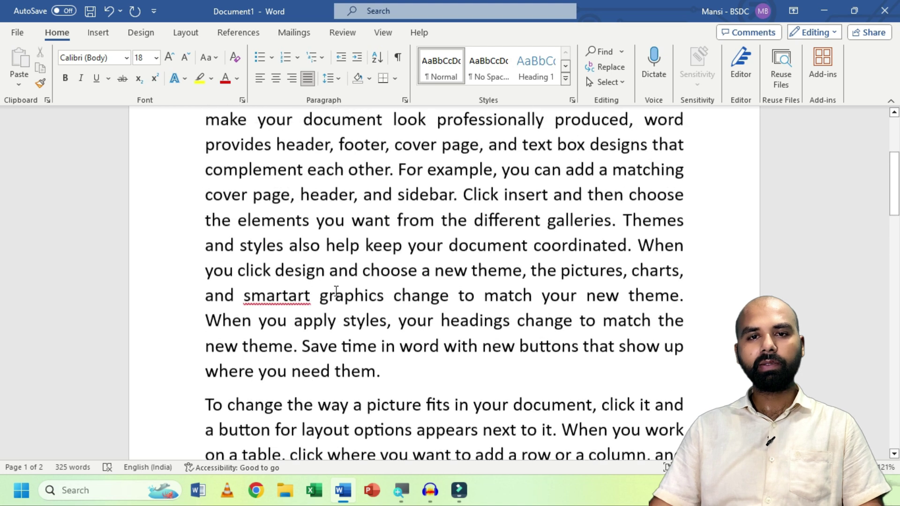
left_click(206, 208)
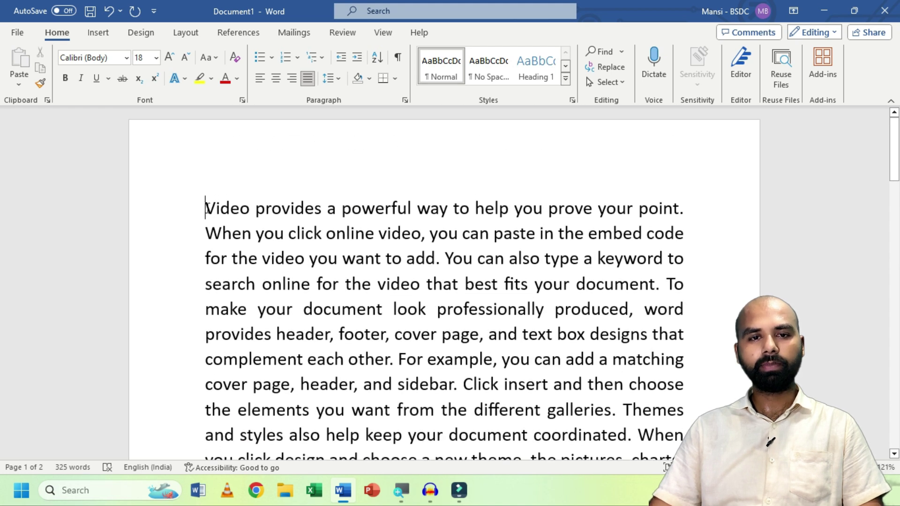
key("Return")
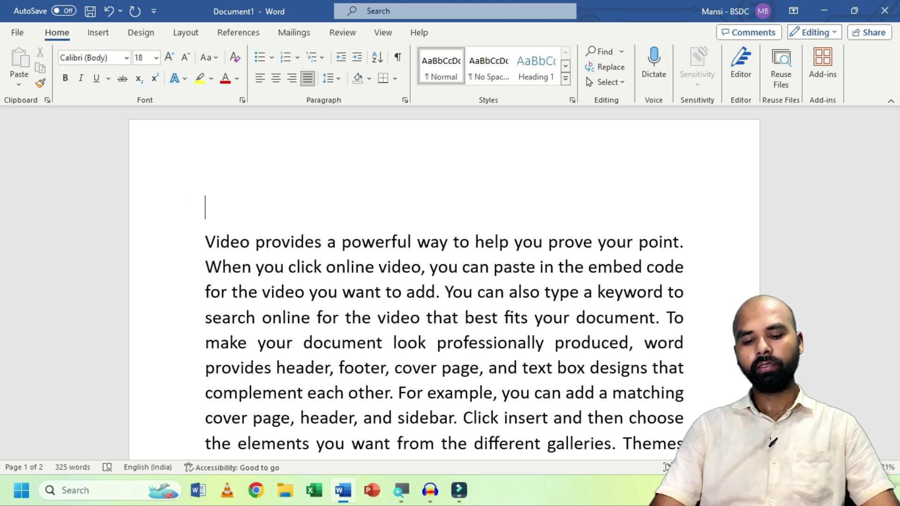
type("Story")
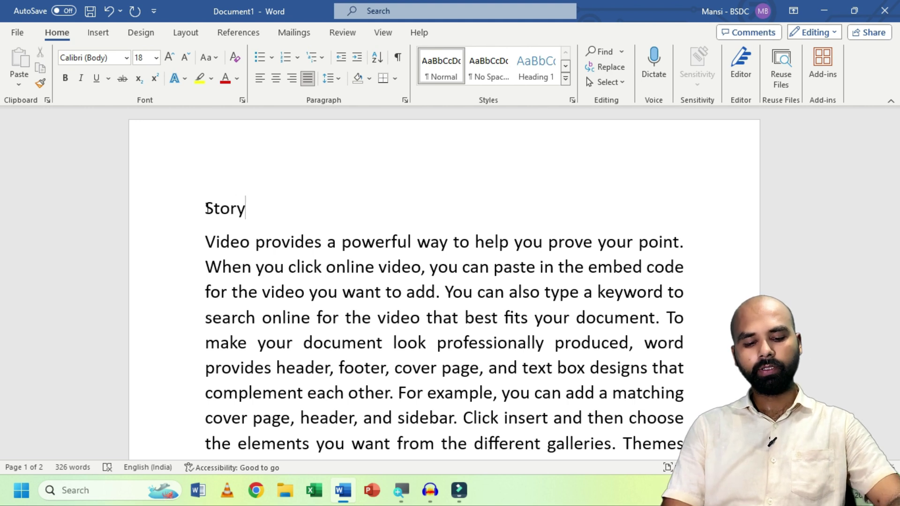
key("ctrl+e")
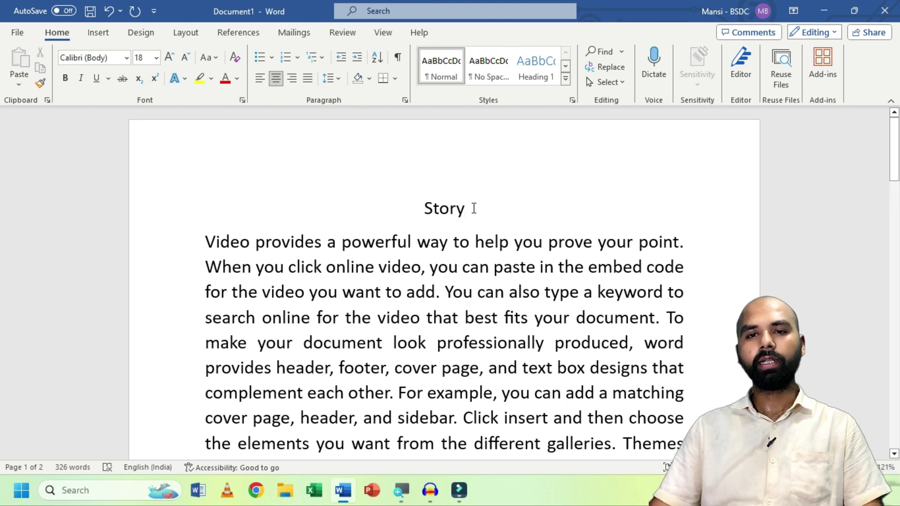
Step: Select the "Story" title and increase its font size to 26
left_click_drag(473, 208, 412, 207)
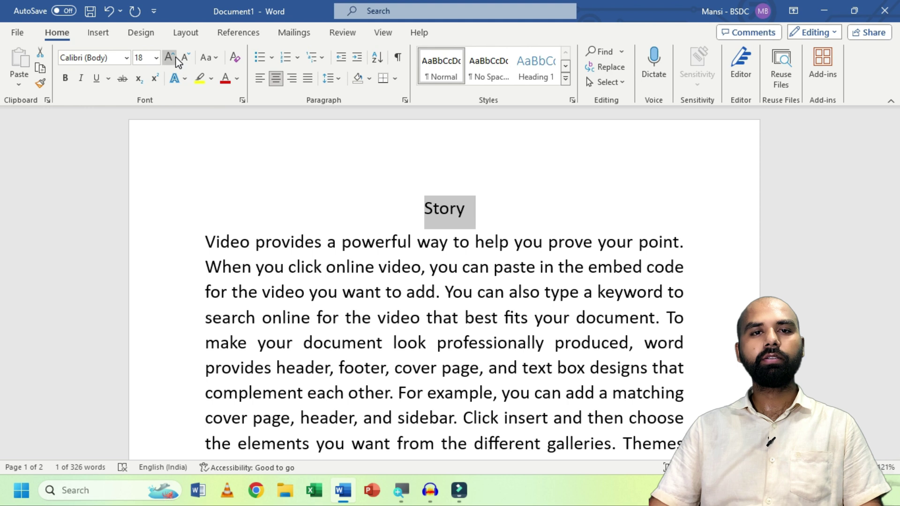
left_click(170, 58)
left_click(169, 57)
left_click(169, 57)
left_click(169, 57)
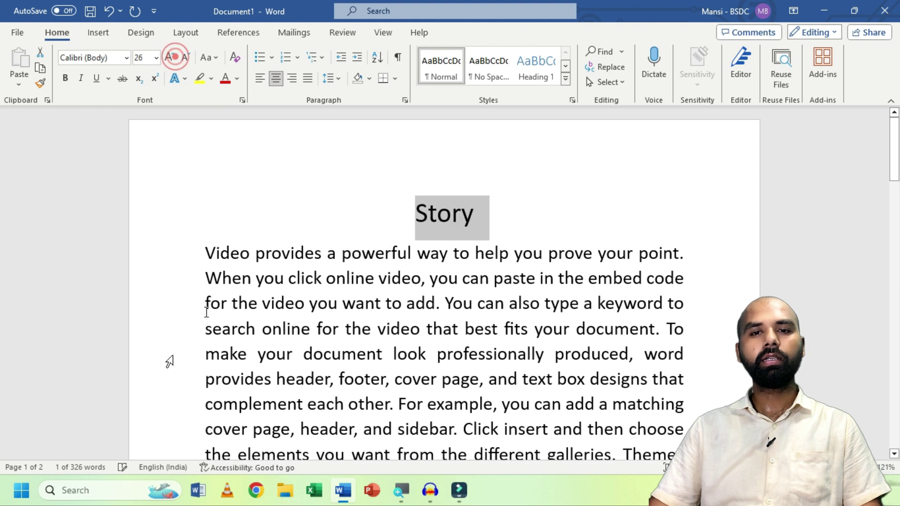
Step: Make the "Story" title bold, italic, and underlined, and clear the selection
left_click(65, 78)
left_click(81, 78)
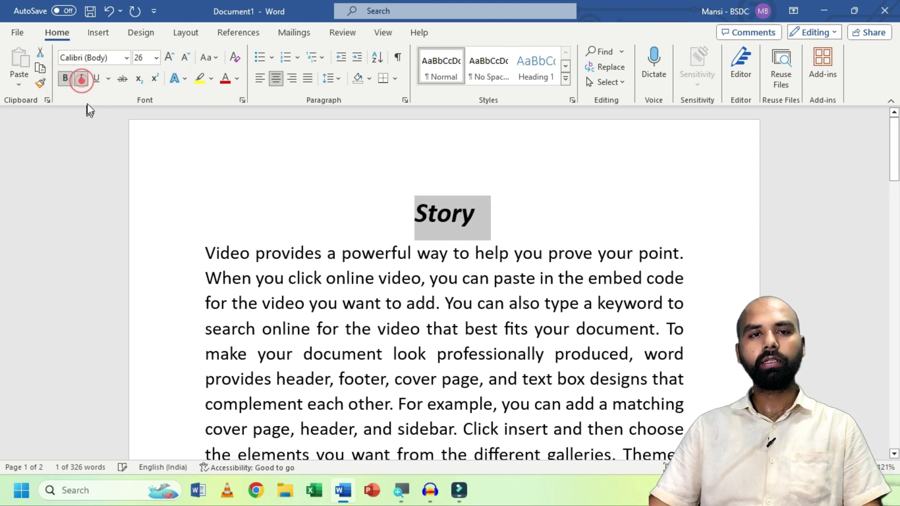
left_click(96, 78)
left_click(571, 220)
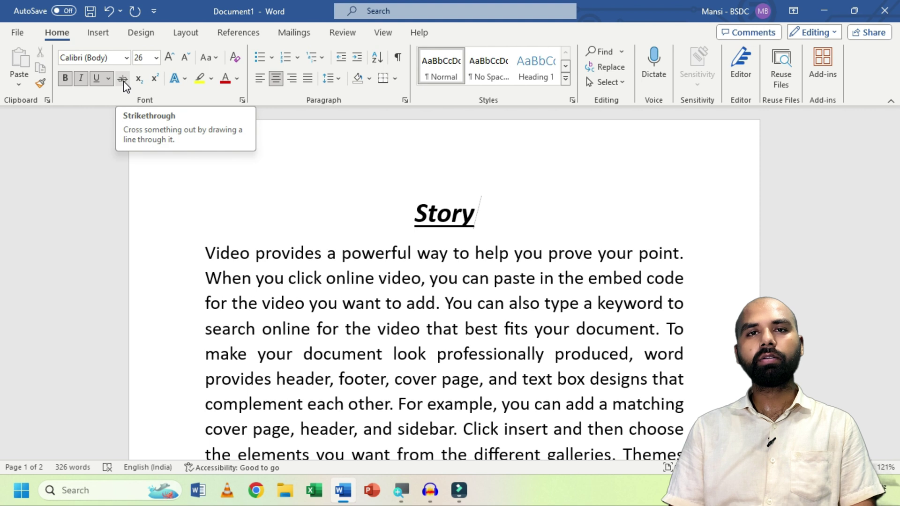
Step: Enter "1000/-" and "999/-" separated by a tab below the last paragraph, and strike through "1000/-"
scroll(516, 300, "down", 15)
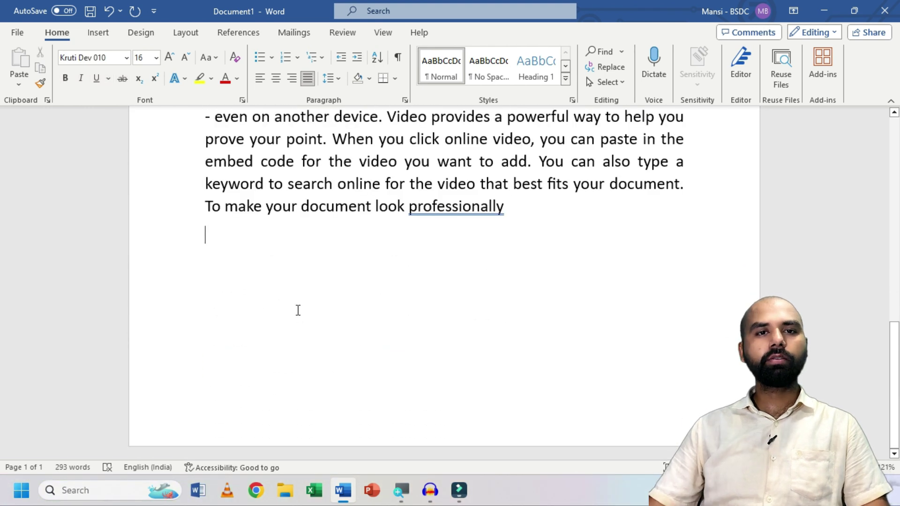
type("1000/-\t999/-")
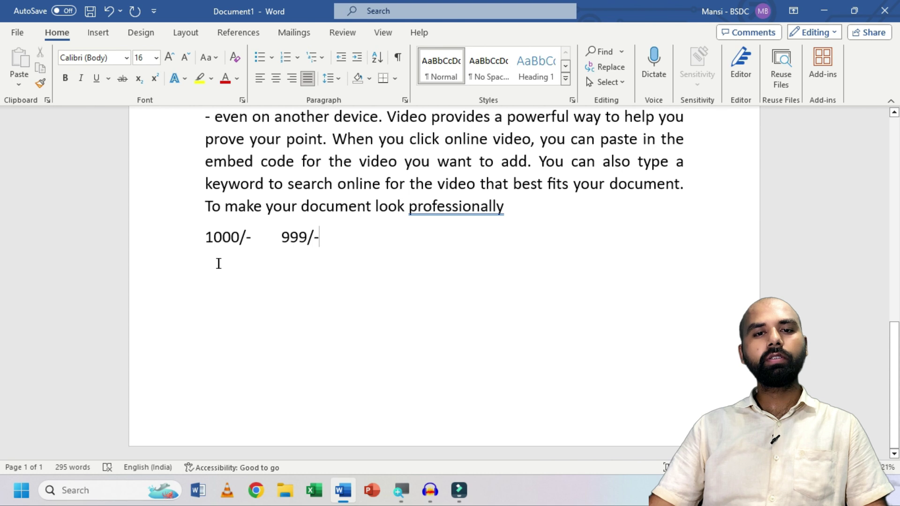
left_click_drag(253, 237, 212, 241)
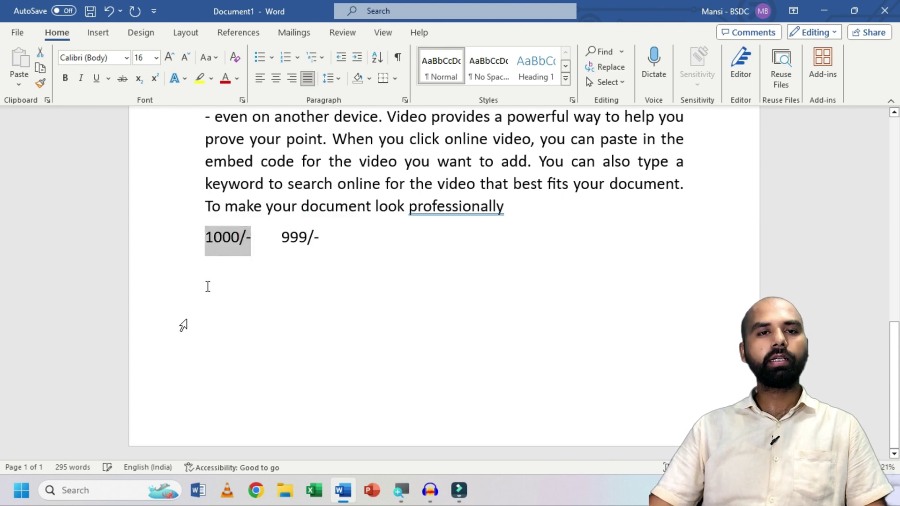
left_click(123, 77)
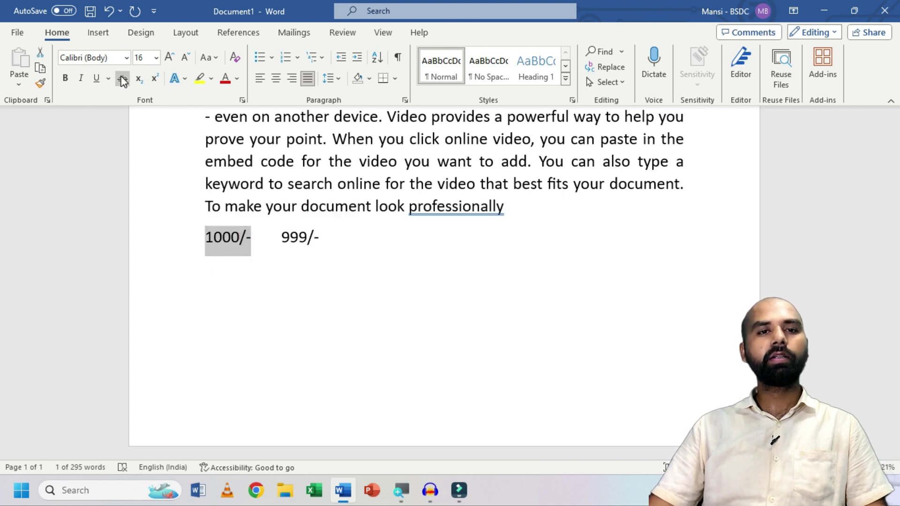
left_click(232, 286)
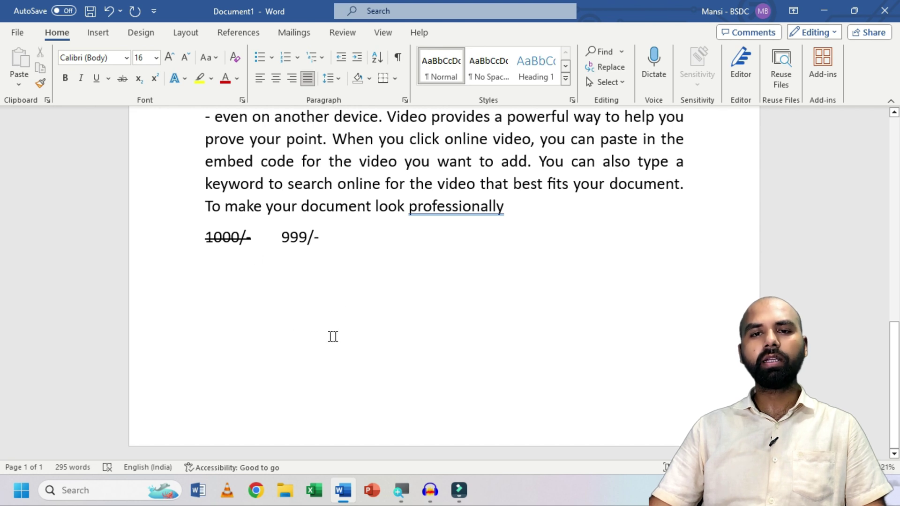
Step: Strike through the words "search online" in the last paragraph and clear the selection
left_click_drag(288, 183, 384, 183)
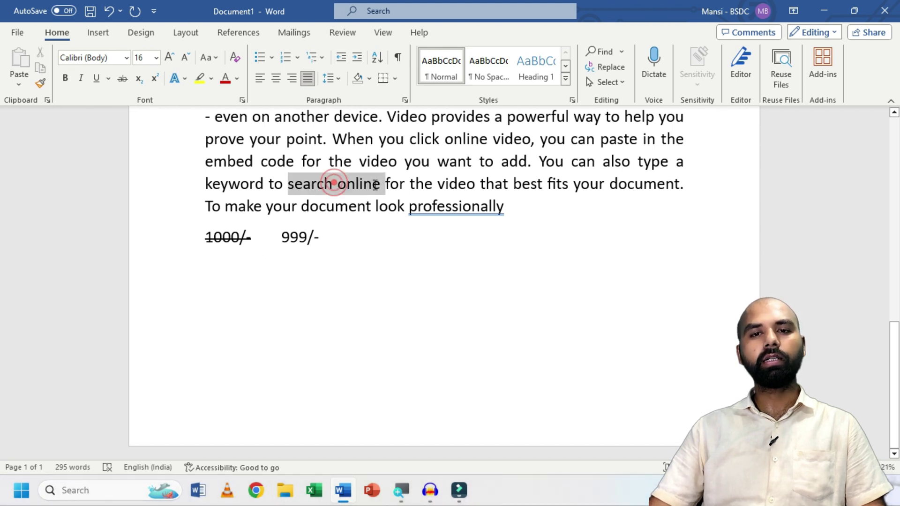
left_click(124, 79)
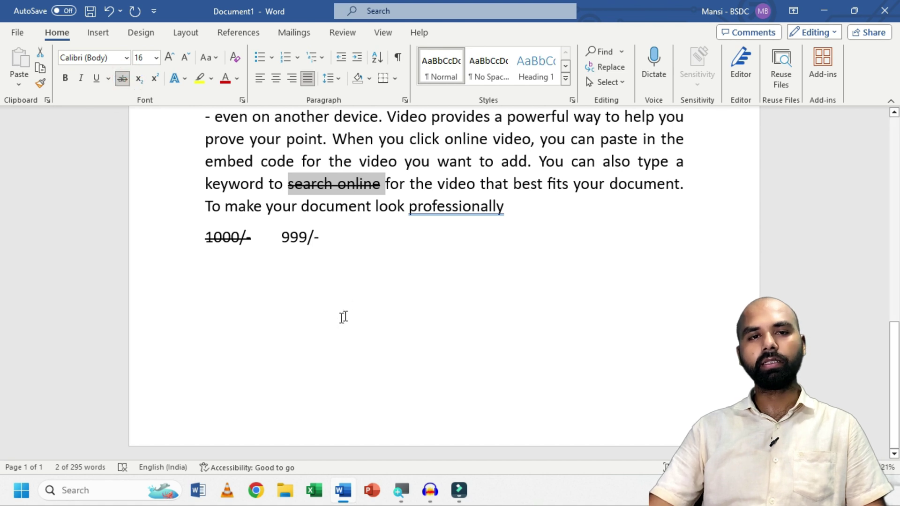
left_click(370, 252)
scroll(368, 250, "up", 10)
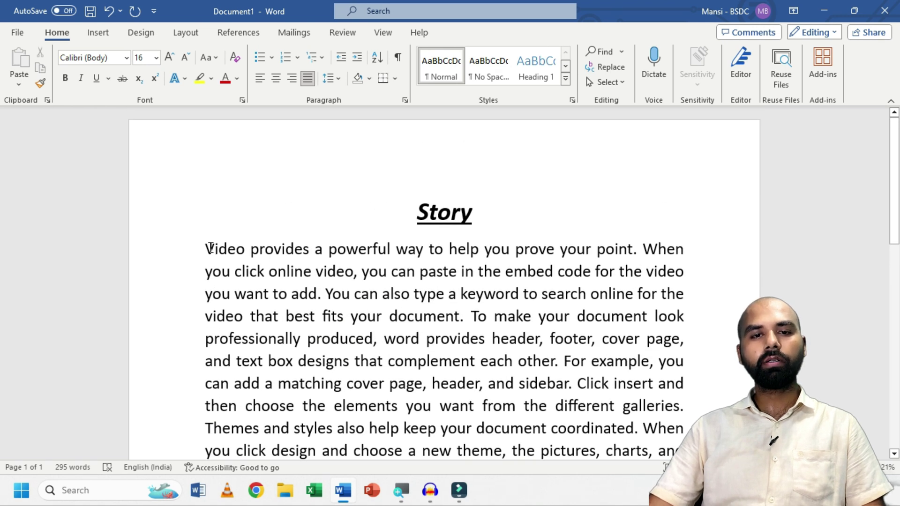
Step: Strike through the words "Video provides" at the start of the first paragraph
left_click_drag(209, 248, 304, 254)
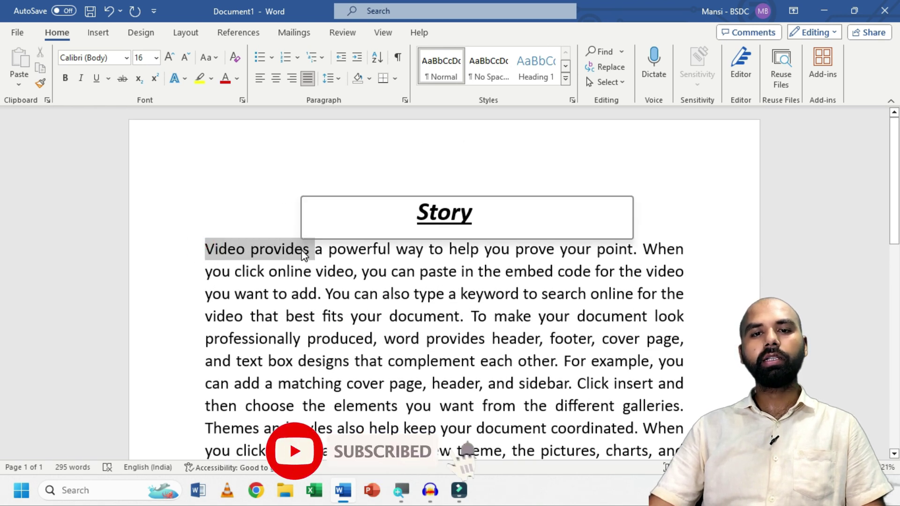
left_click(122, 79)
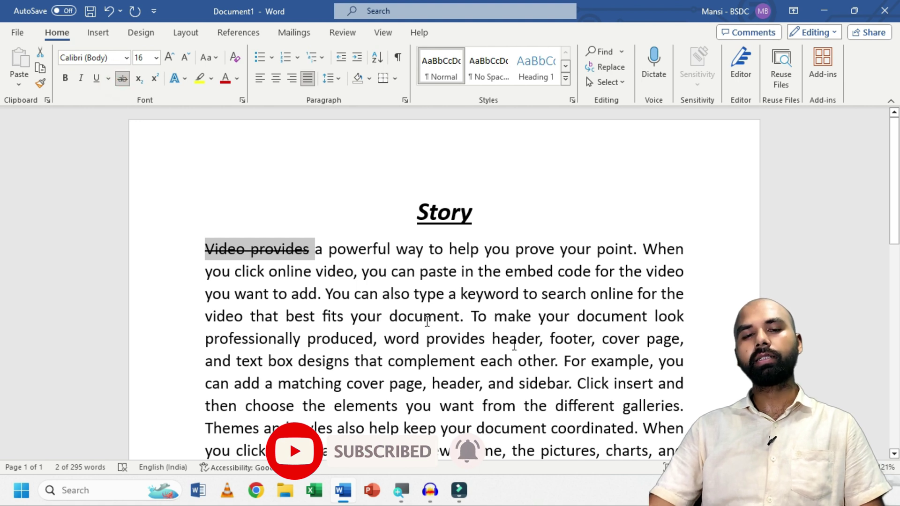
scroll(427, 321, "down", 10)
left_click_drag(341, 243, 190, 249)
Step: On the empty line below the prices, enter "H2O" followed by a second "H2O" whose 2 is subscript
left_click(329, 304)
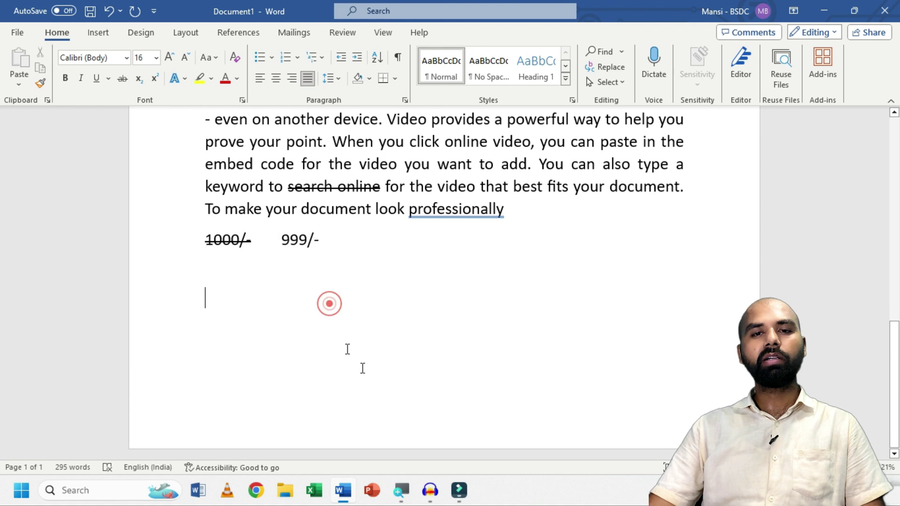
scroll(347, 349, "up", 10)
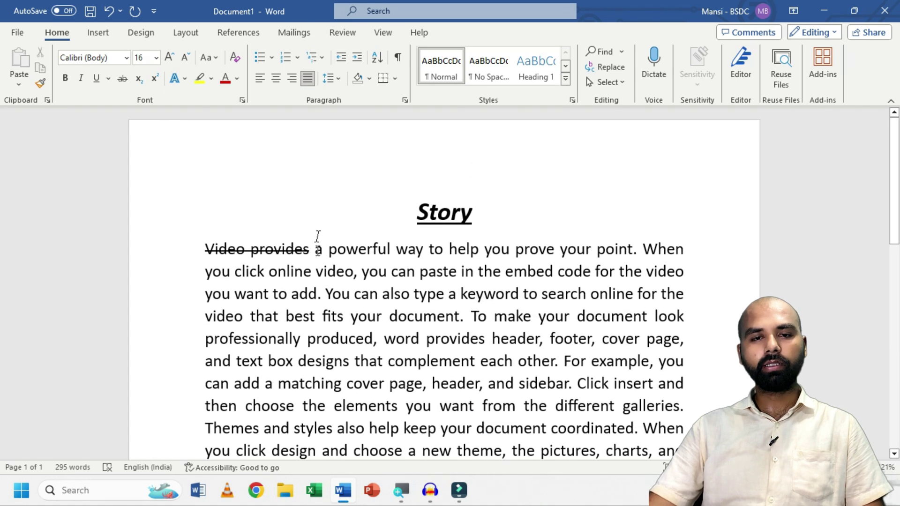
scroll(318, 237, "down", 10)
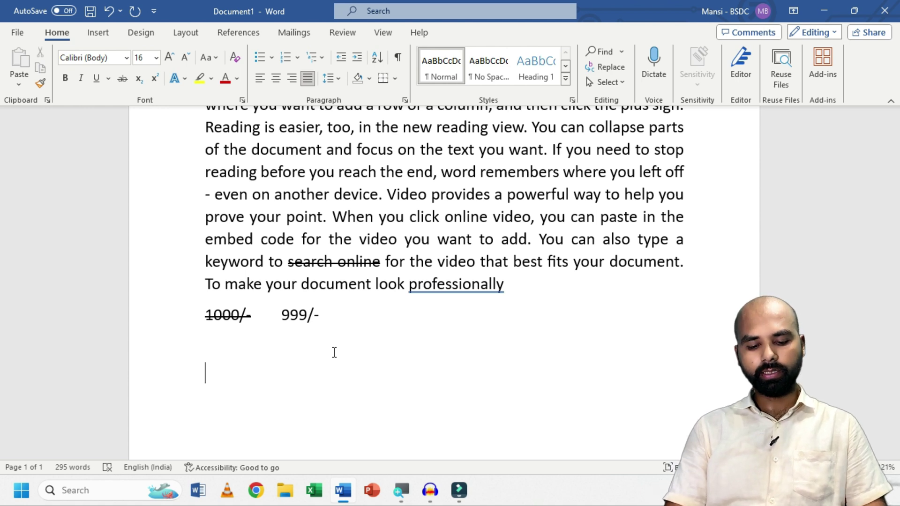
type("H2O  H2")
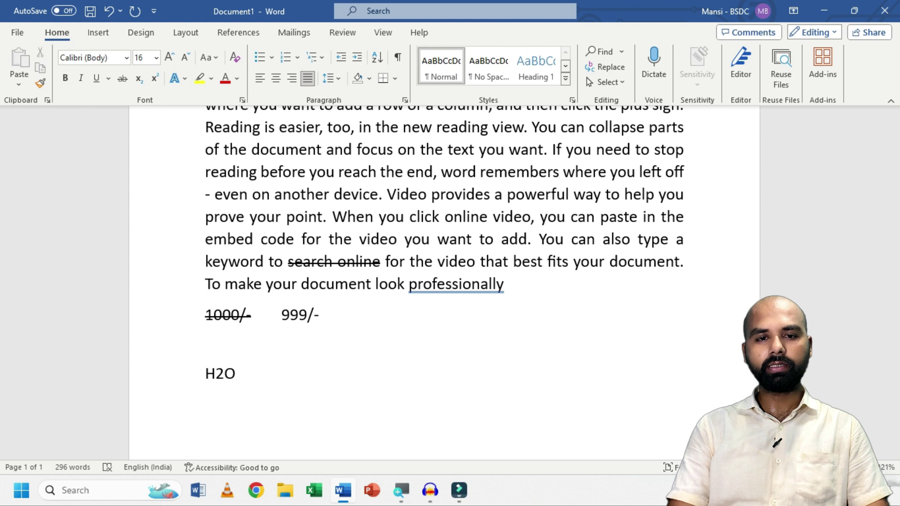
left_click(139, 84)
left_click(139, 84)
type("O")
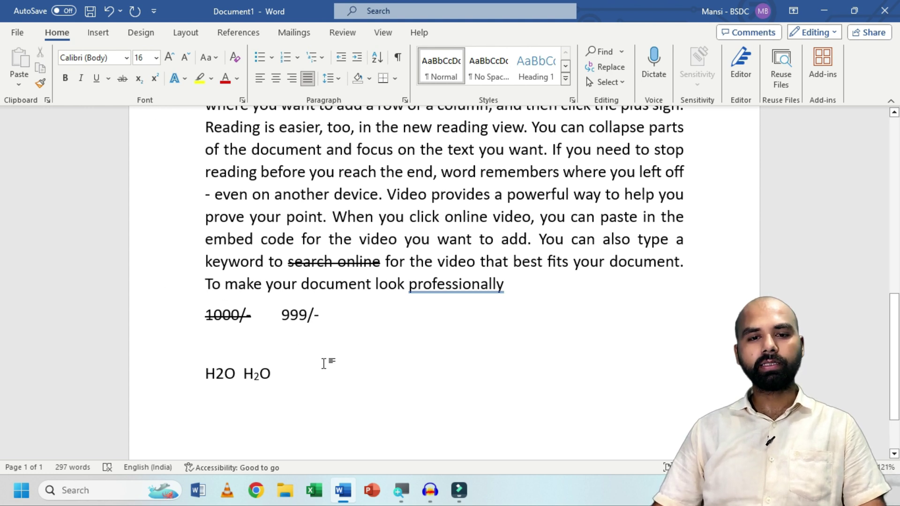
Step: Add a new line with "10" followed by a superscript 2, and turn superscript off
key("Return")
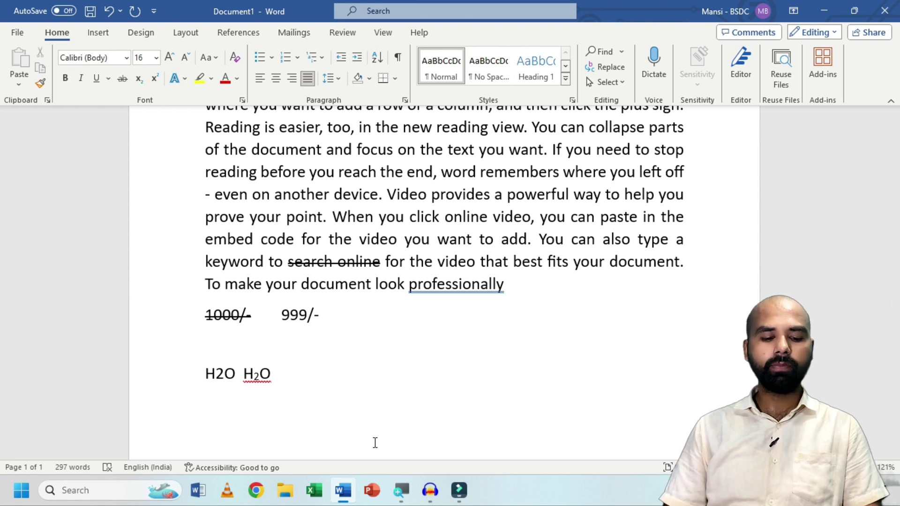
type("10²")
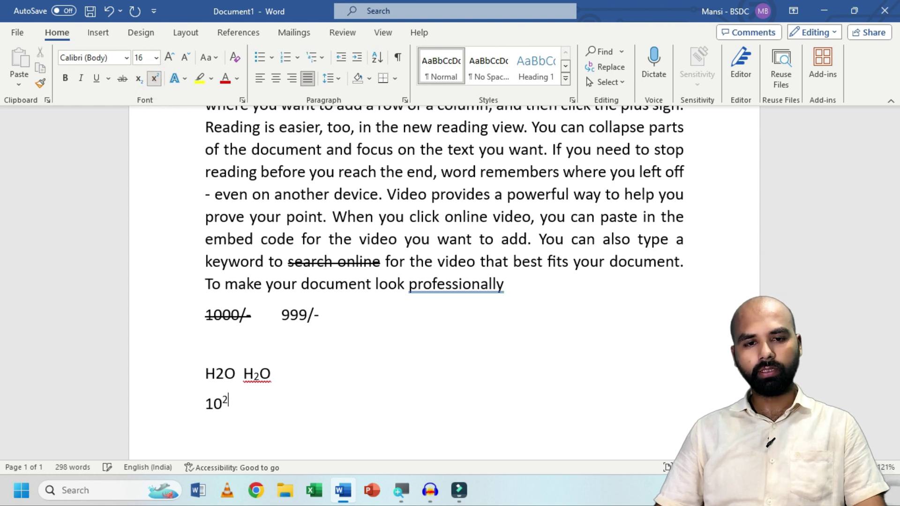
left_click(153, 78)
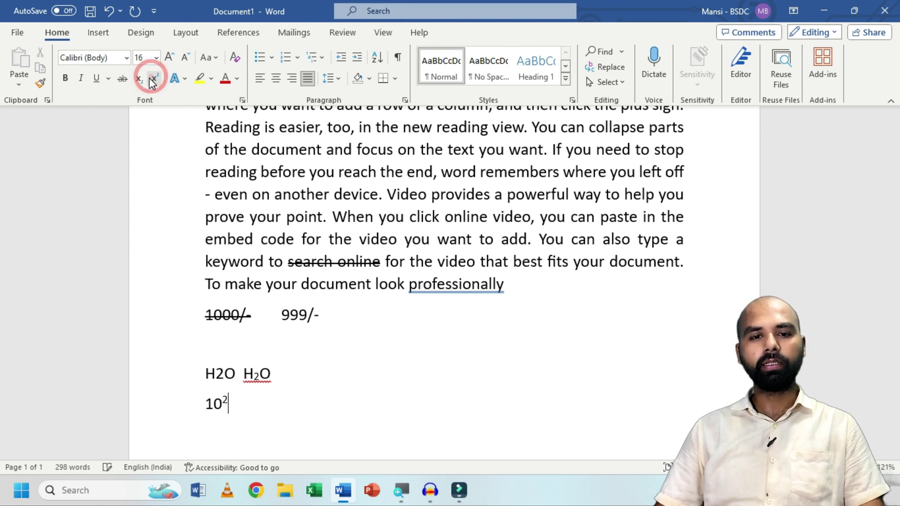
Step: Enter "12TH" on a new line, make the "TH" superscript, and clear the selection
type("2TH")
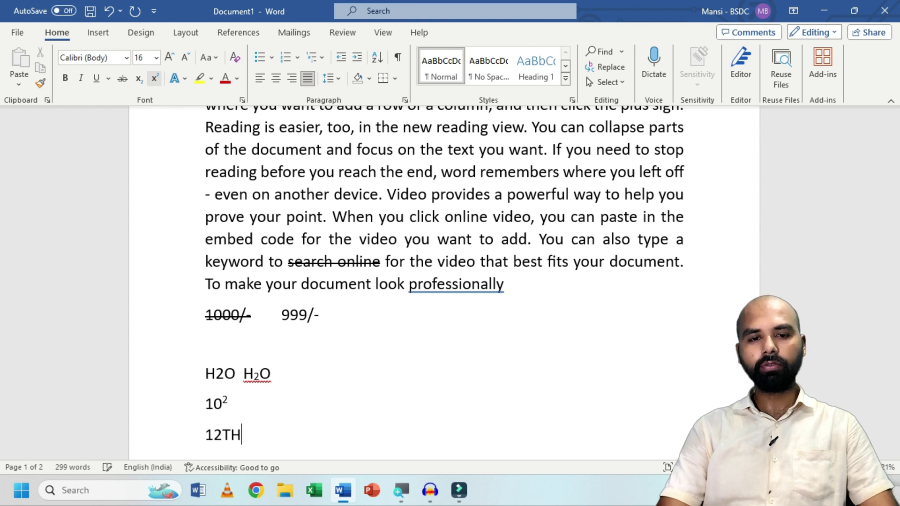
scroll(239, 366, "down", 2)
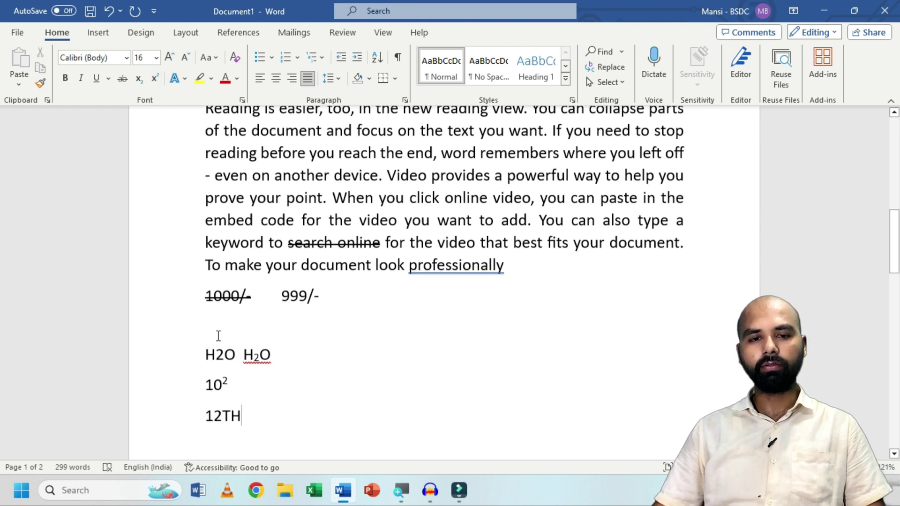
left_click_drag(236, 359, 241, 359)
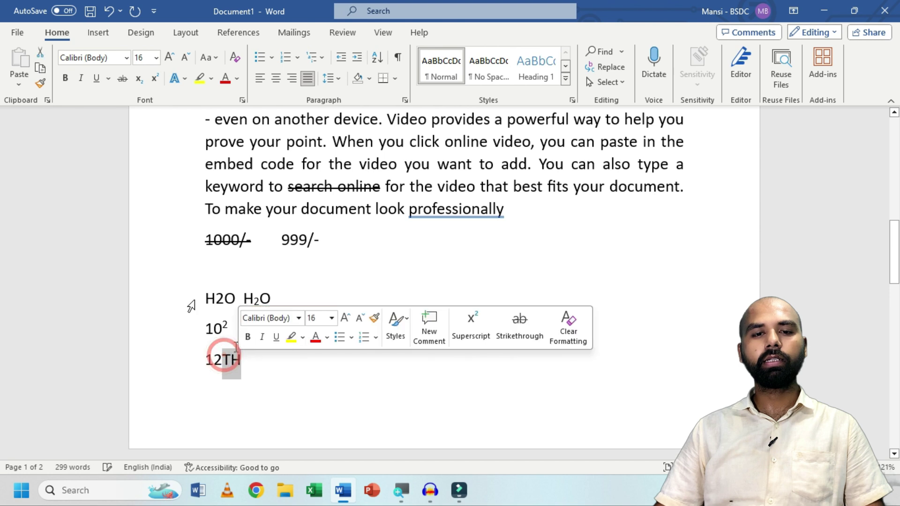
left_click(154, 78)
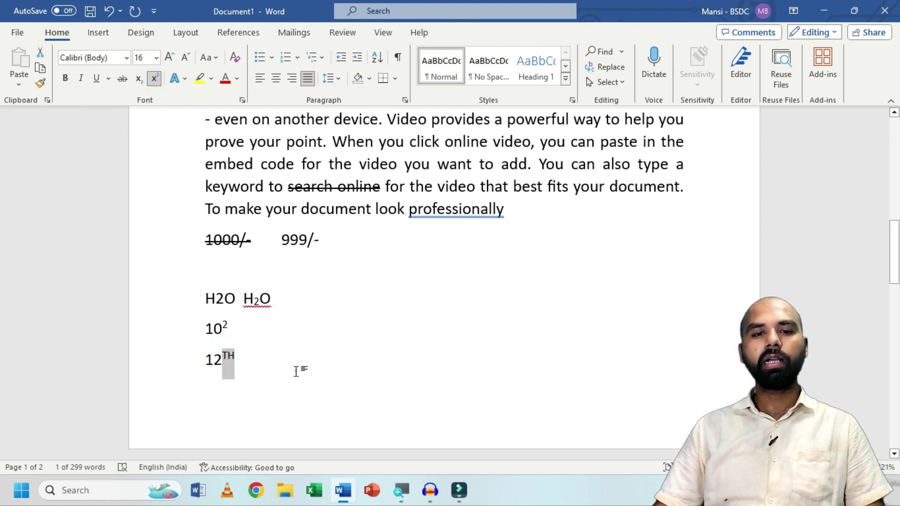
left_click(296, 370)
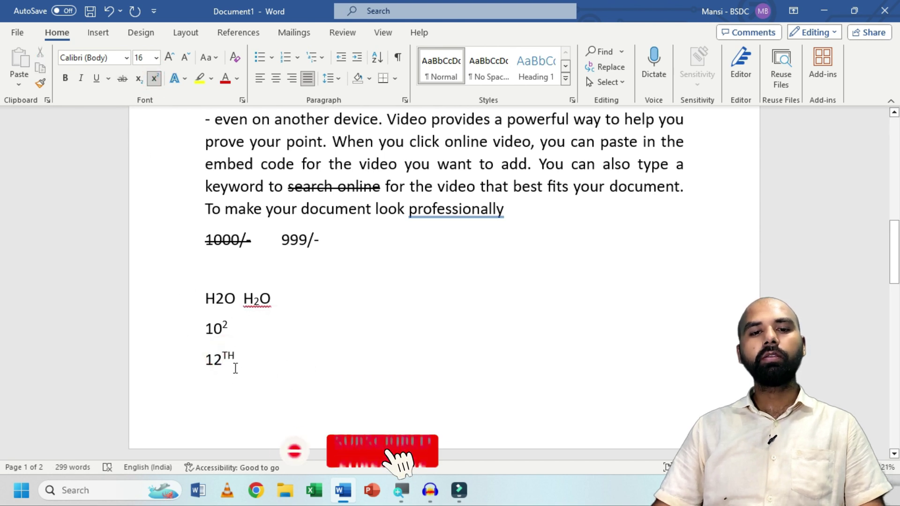
left_click(197, 363)
left_click(302, 366)
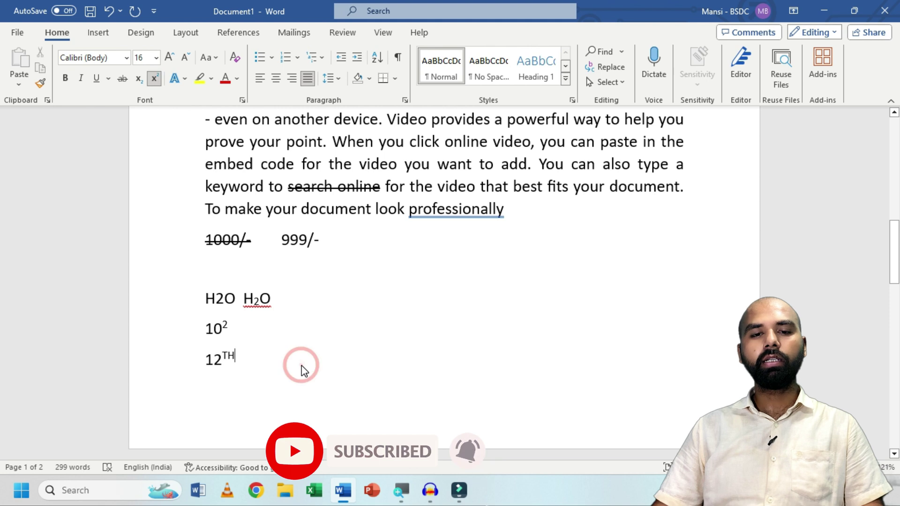
Step: Start a new line in normal text with "10" and add "th" as superscript
key("Return")
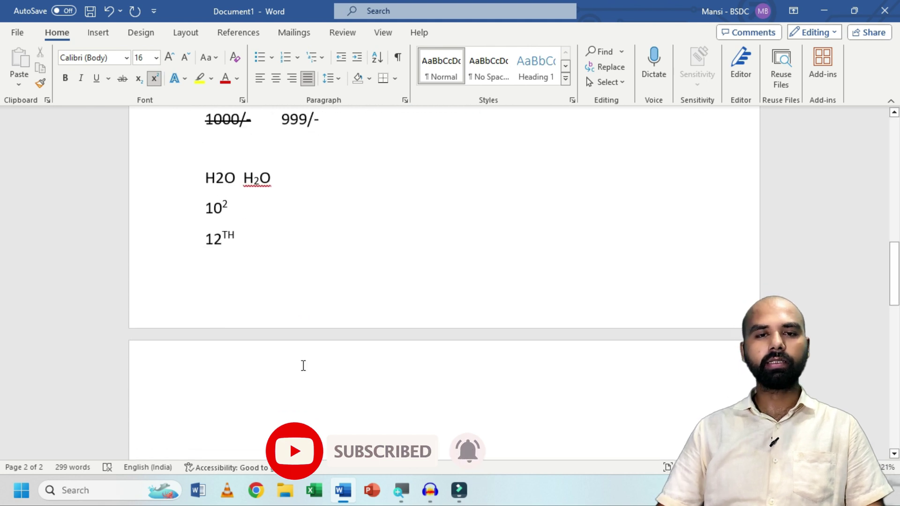
key("ctrl+shift+plus")
type("10")
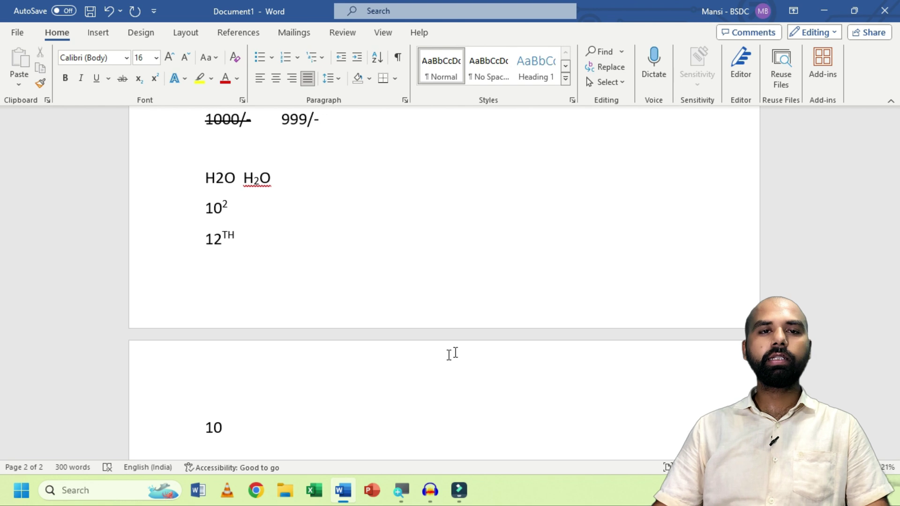
left_click(156, 79)
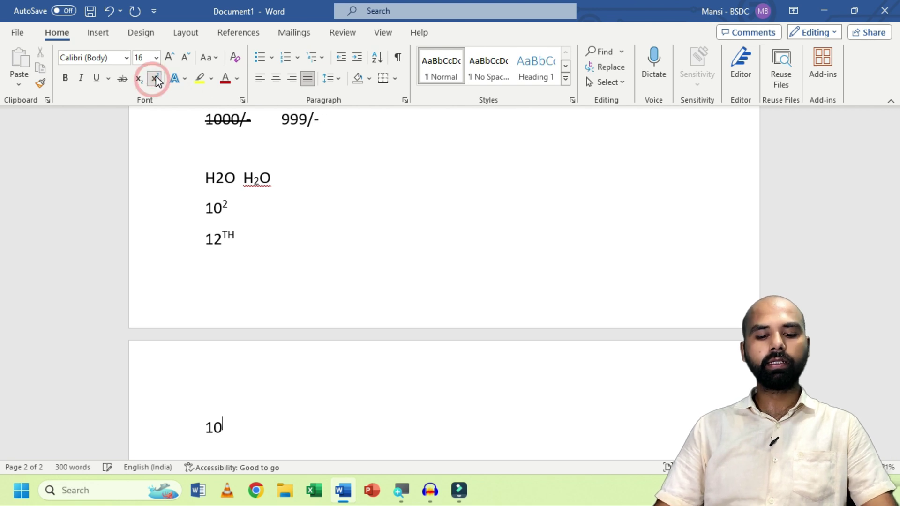
type("th")
Step: Examine the superscript "10th" entry and the subscript in the second "H2O"
scroll(216, 246, "down", 4)
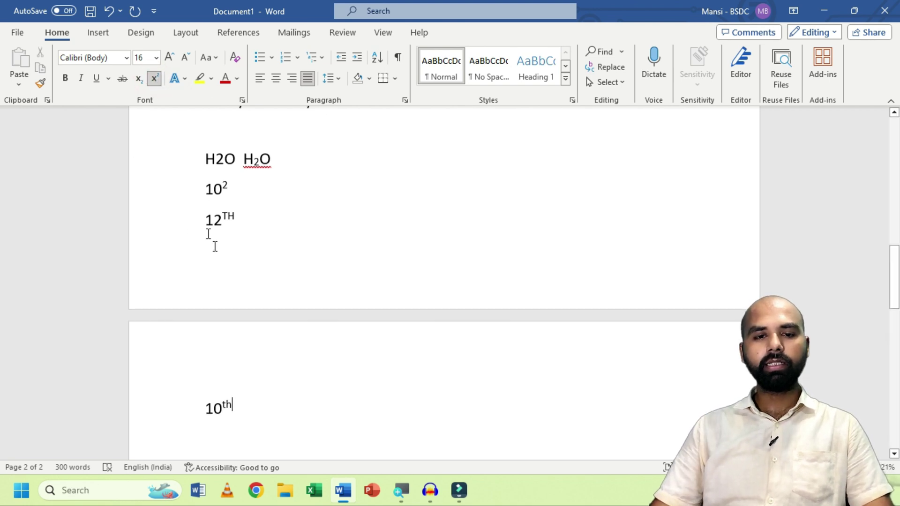
double_click(237, 237)
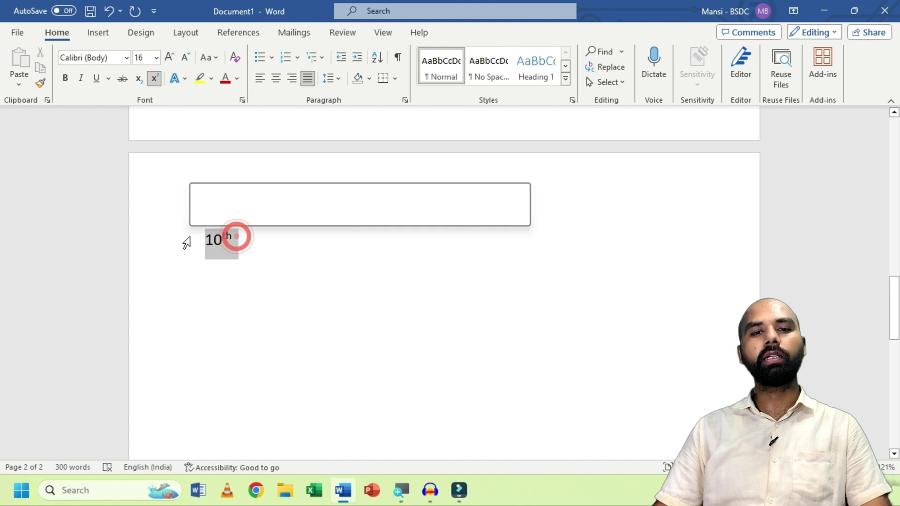
left_click(247, 288)
double_click(223, 231)
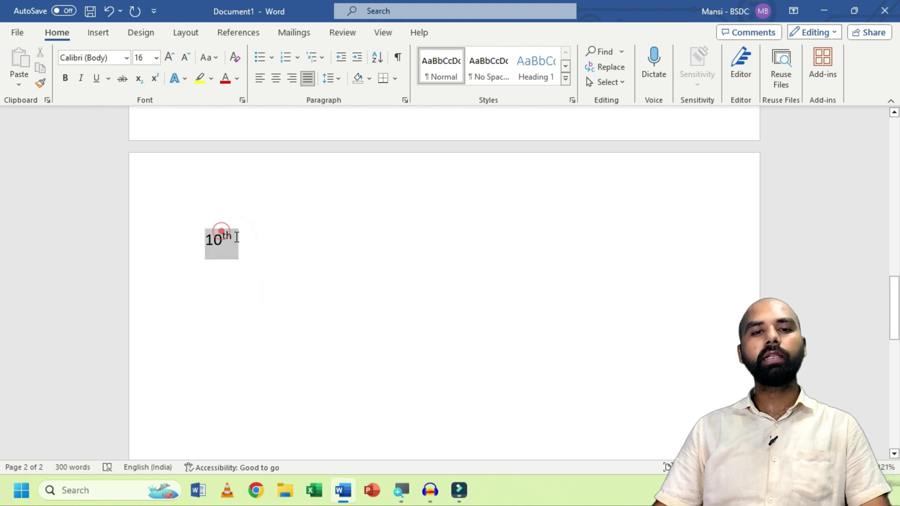
left_click(231, 257)
scroll(232, 258, "up", 4)
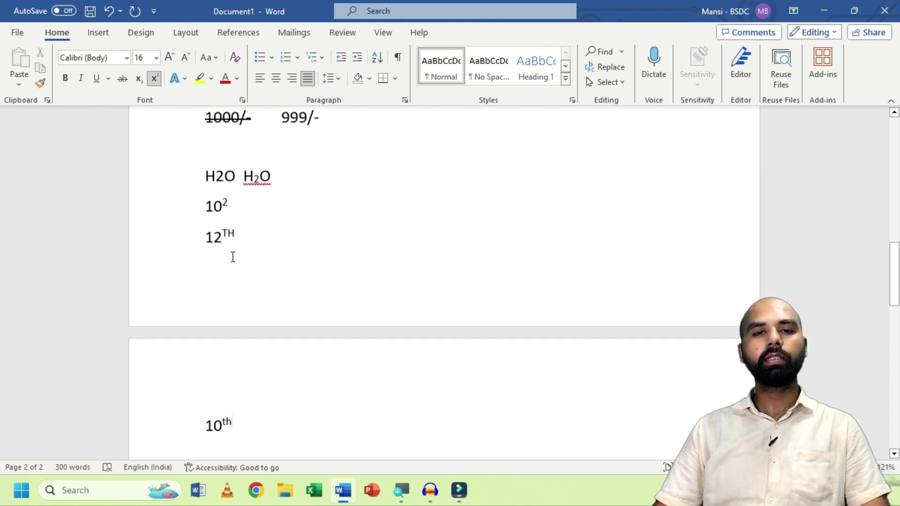
left_click(256, 182)
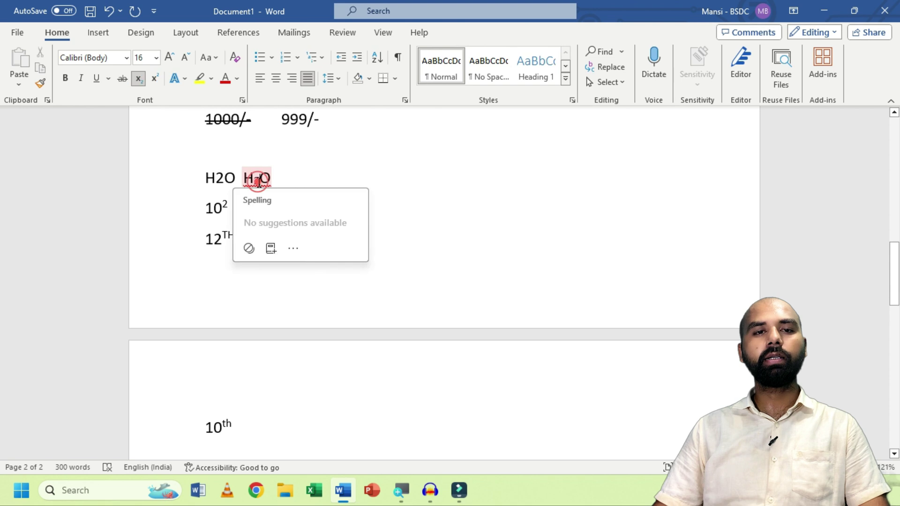
left_click(297, 163)
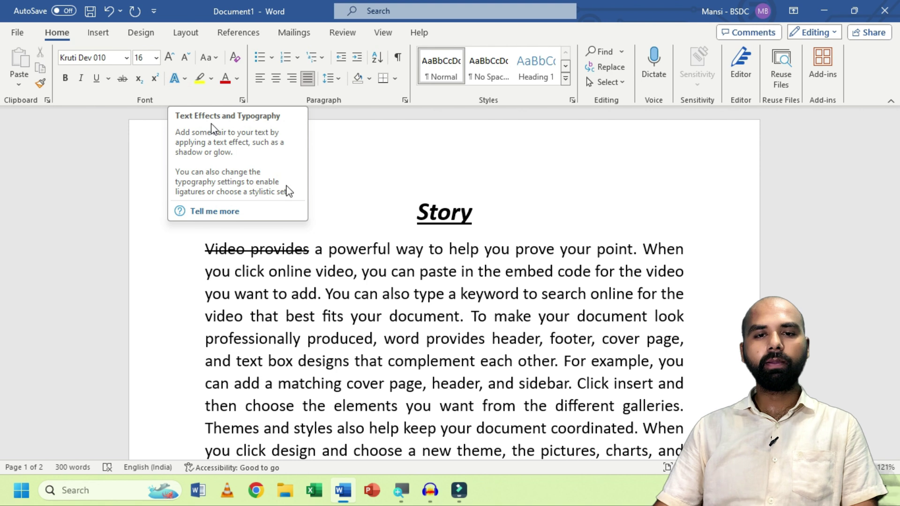
Step: Select the "Story" title and apply the black-filled text effect with a blue hard shadow
left_click_drag(487, 215, 402, 217)
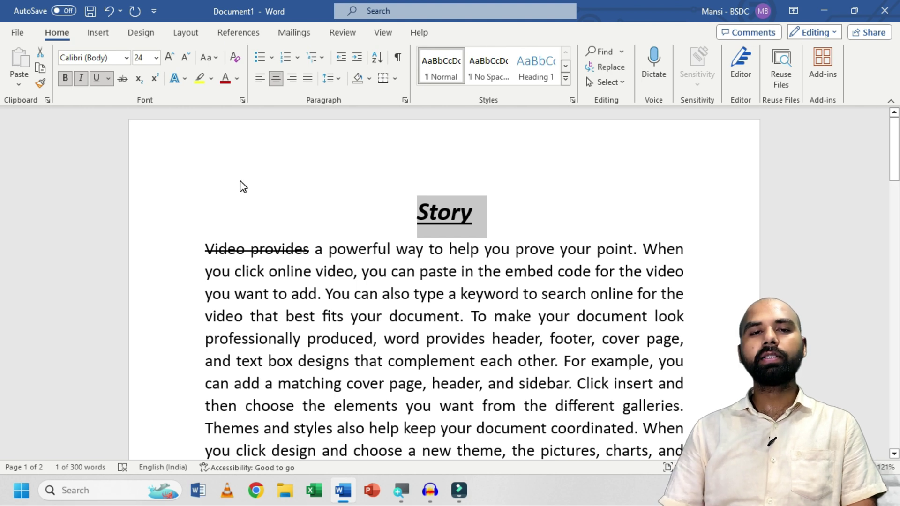
left_click(183, 81)
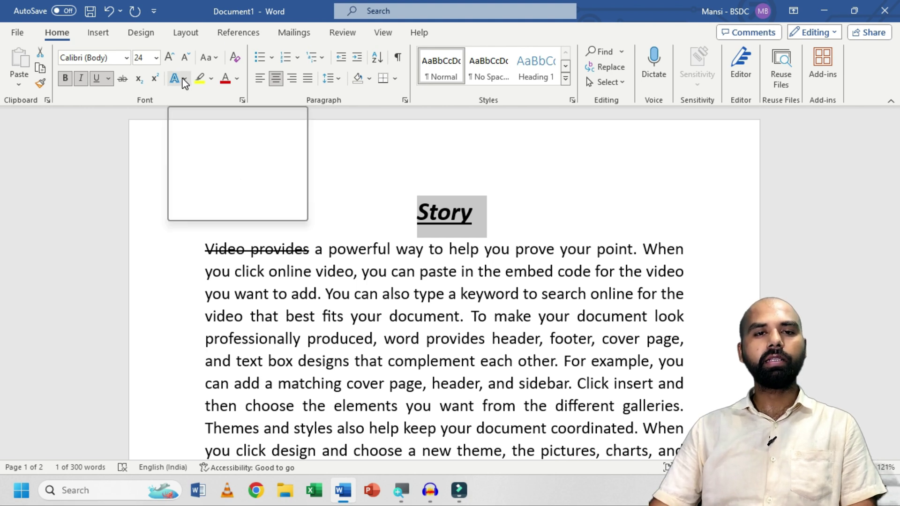
left_click(184, 78)
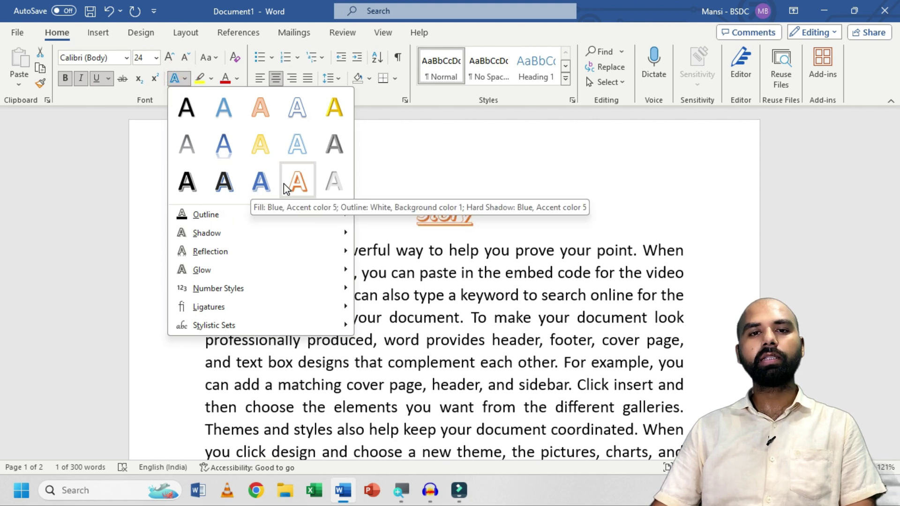
left_click(230, 188)
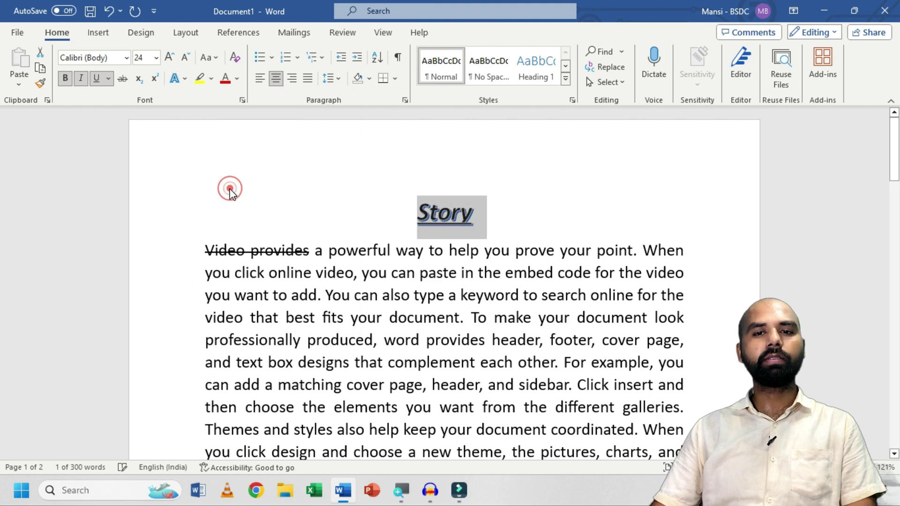
Step: Change the "Story" title's text effect to the plain black fill with a soft shadow and clear the selection
left_click(182, 84)
left_click(182, 98)
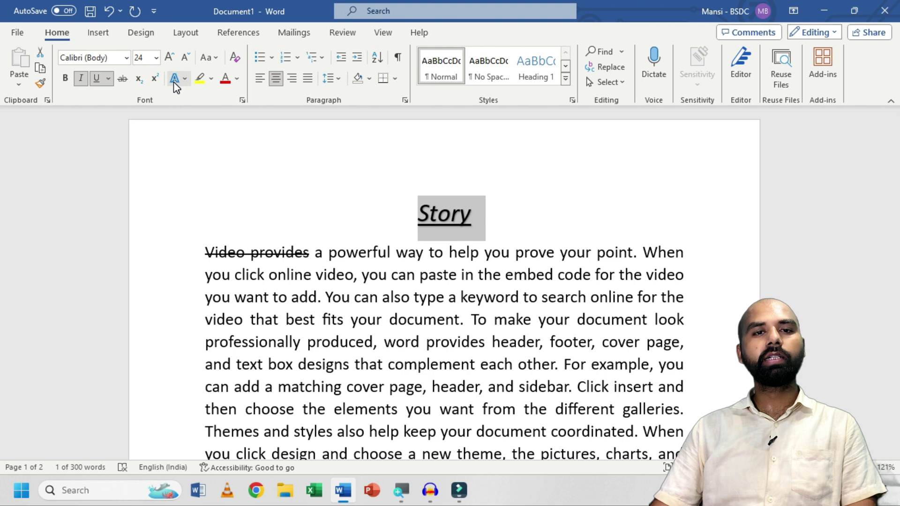
left_click(191, 129)
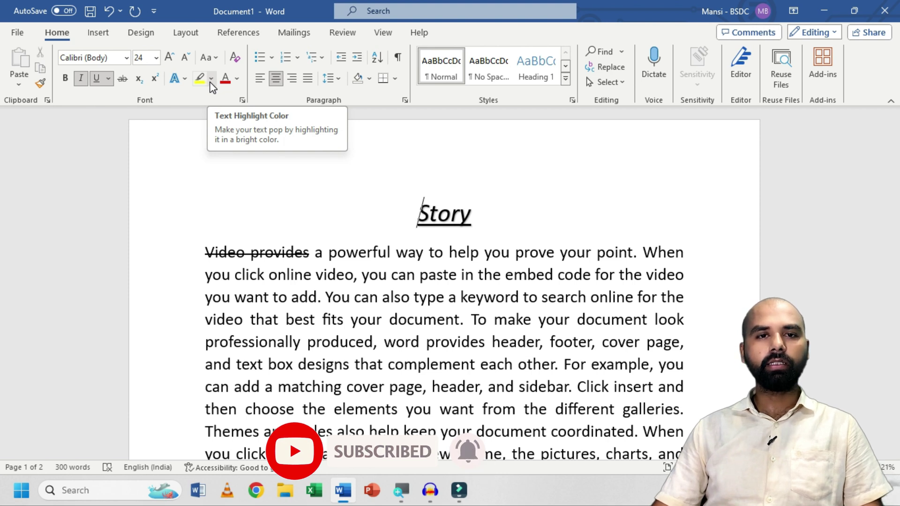
Step: Highlight the words "can add a matching cover page" in the first paragraph in yellow
scroll(320, 274, "down", 3)
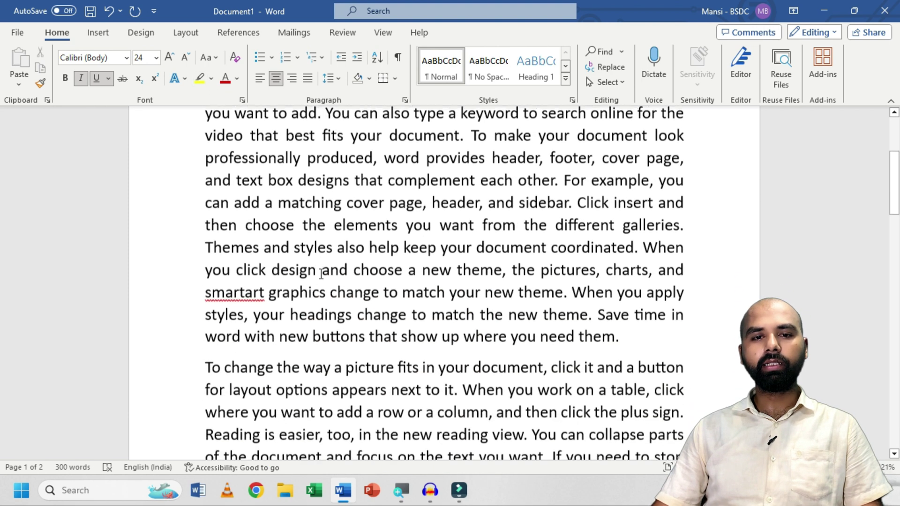
left_click_drag(206, 198, 422, 201)
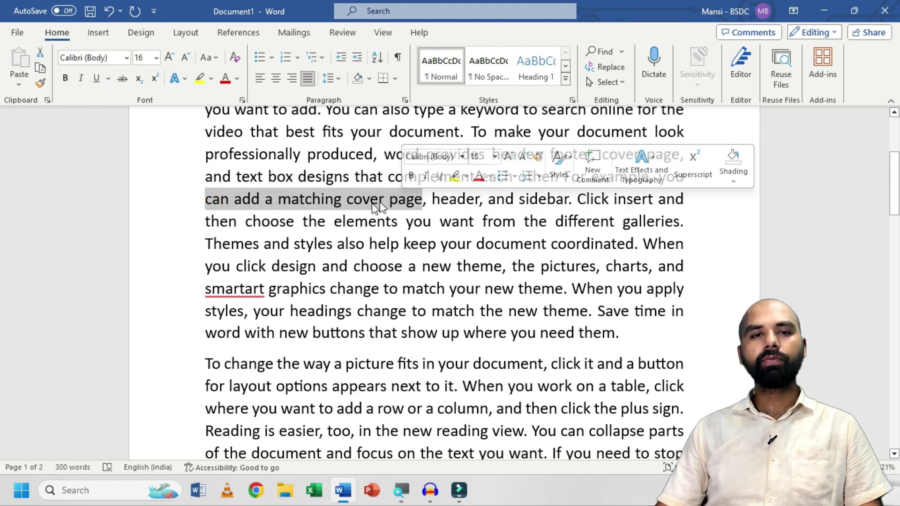
left_click(200, 82)
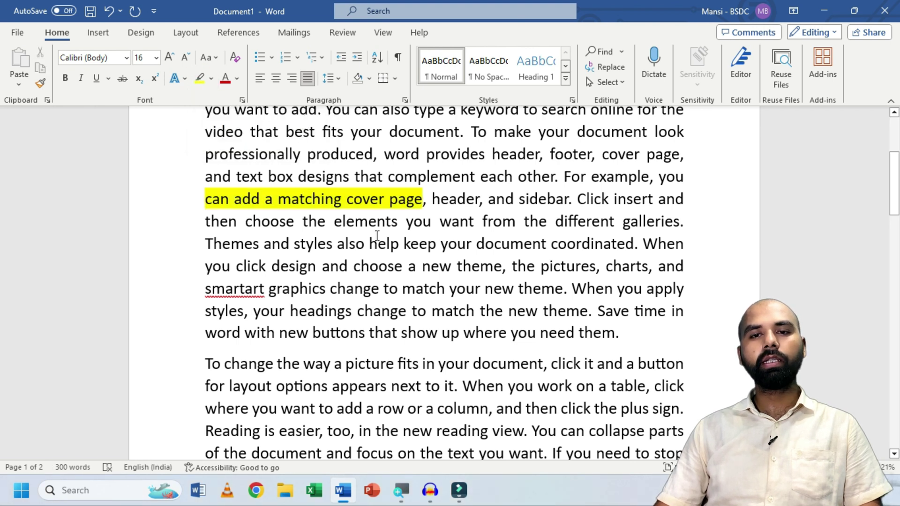
Step: Highlight the words "To change the way" at the start of the second paragraph in turquoise
scroll(377, 236, "down", 1)
left_click_drag(203, 287, 332, 293)
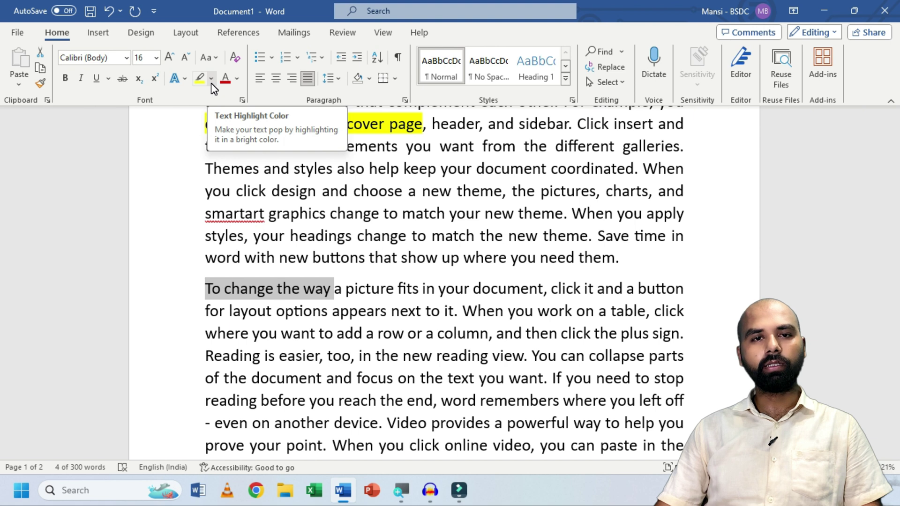
left_click(211, 83)
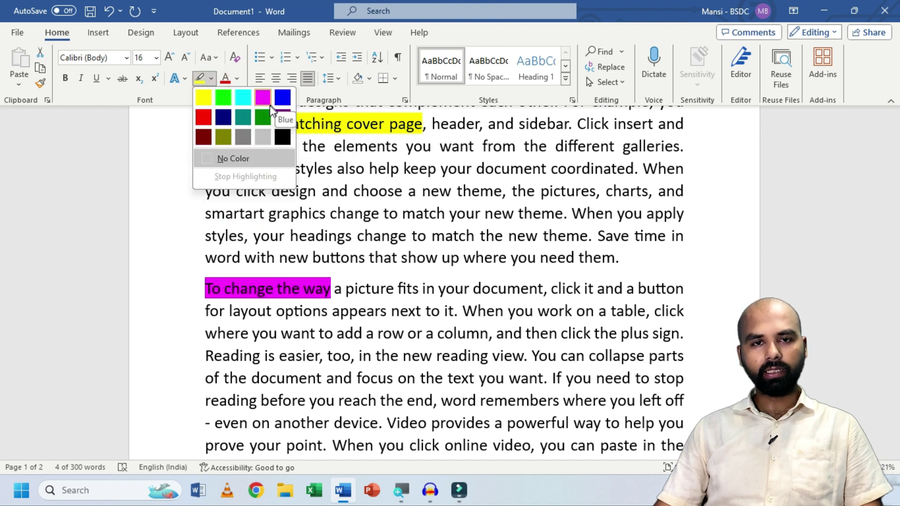
left_click(243, 98)
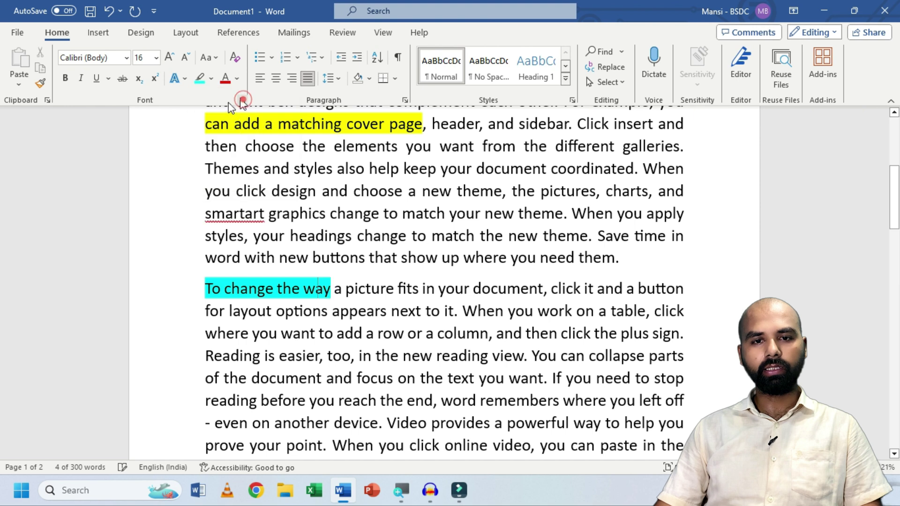
key("Right")
Step: Highlight the words "to search online" near the end of the second paragraph in bright green
scroll(385, 274, "down", 3)
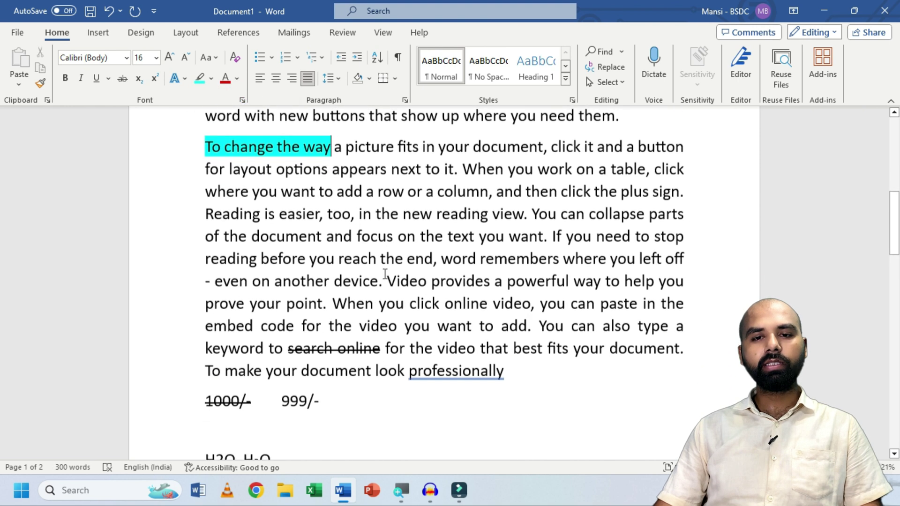
left_click_drag(281, 338, 383, 340)
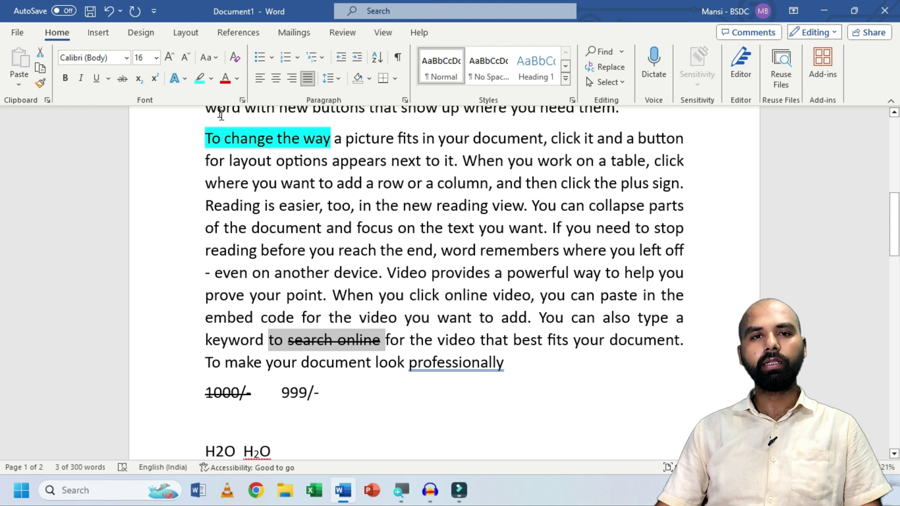
left_click(211, 78)
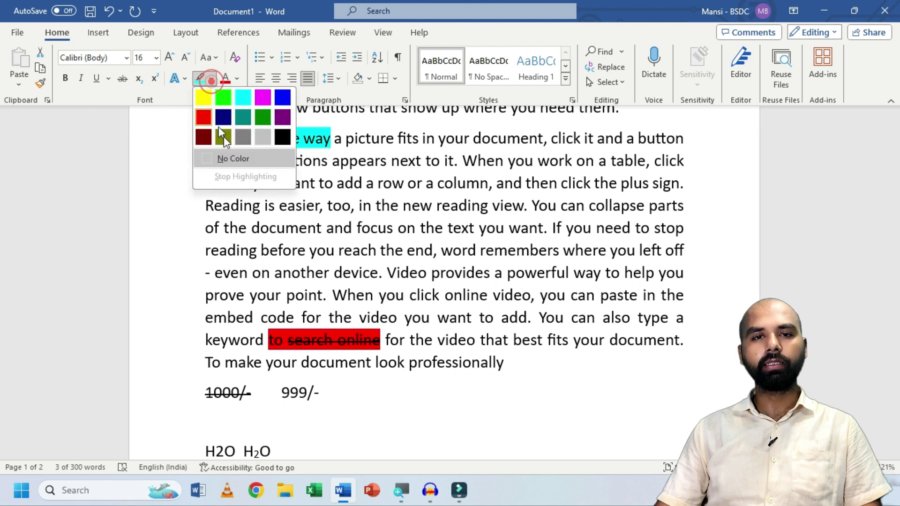
left_click(224, 98)
left_click(182, 293)
Step: Remove the highlight from "To change the way" in the second paragraph by applying No Color
scroll(340, 250, "up", 1)
scroll(340, 250, "up", 3)
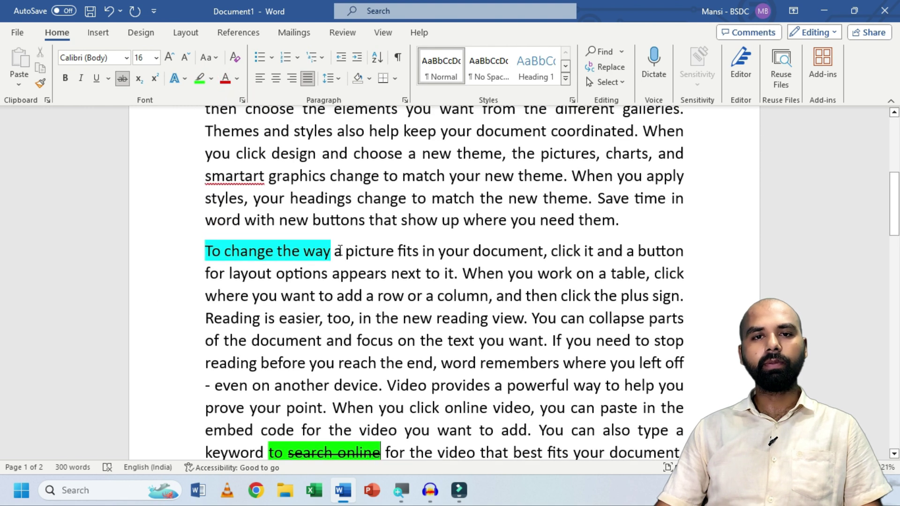
left_click_drag(330, 250, 205, 251)
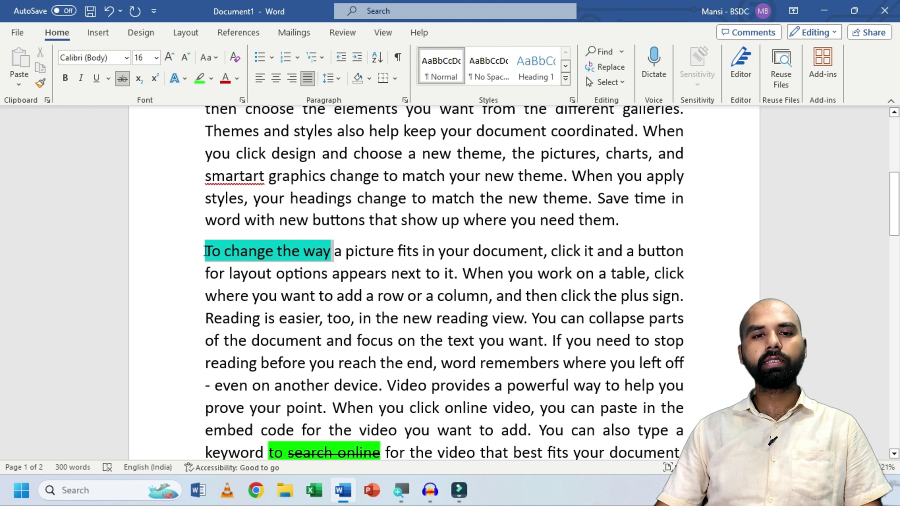
left_click(211, 80)
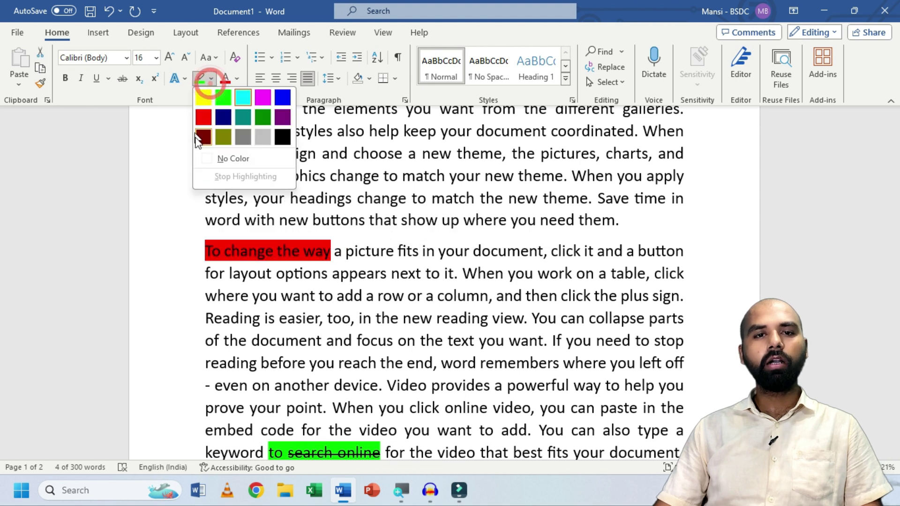
left_click(222, 160)
left_click(143, 254)
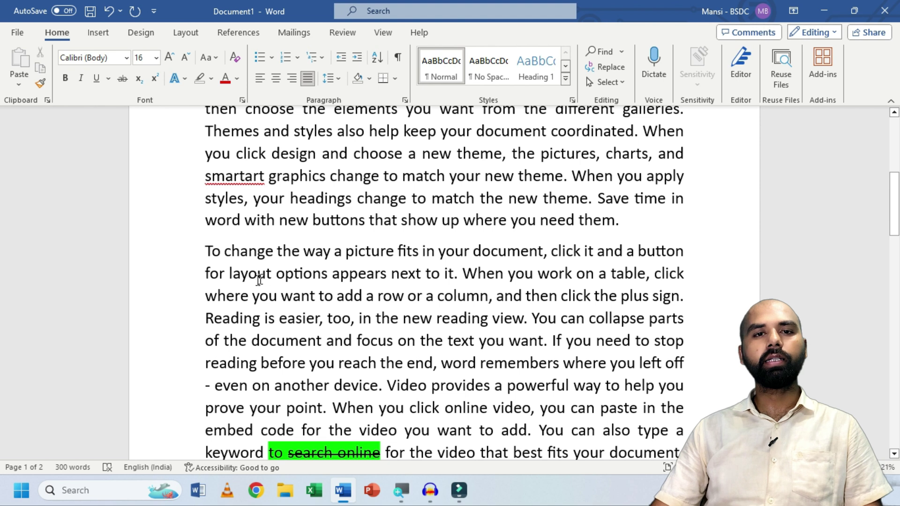
Step: Set the font color of the first paragraph's opening text, from "Video provides" to "you want to add.", to red
scroll(300, 281, "up", 1)
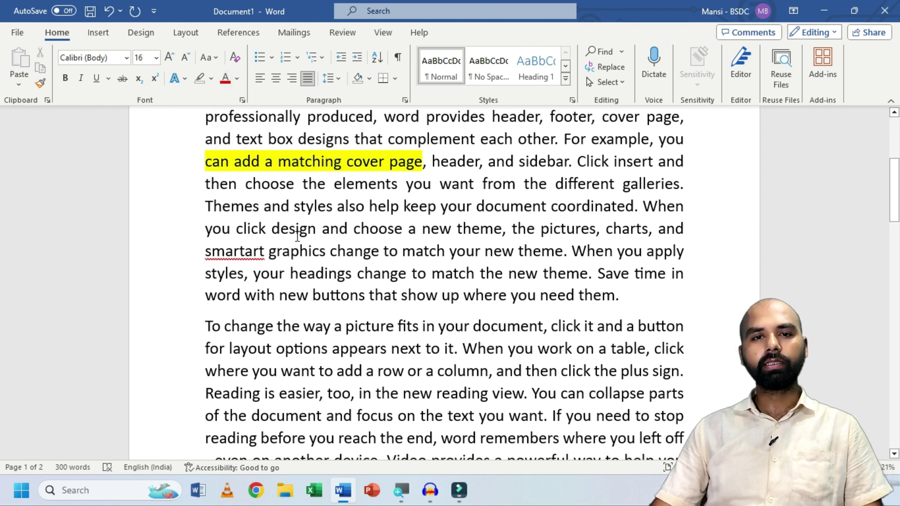
scroll(297, 236, "up", 3)
scroll(295, 277, "down", 2)
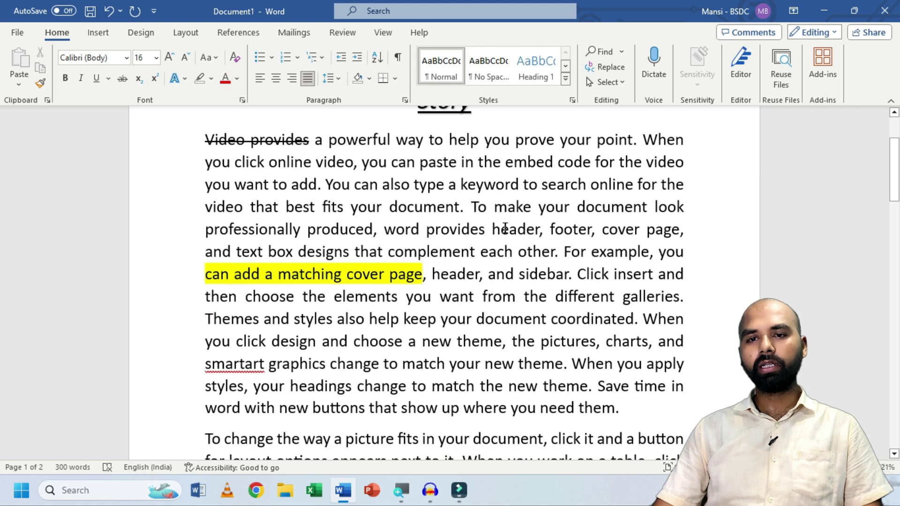
scroll(504, 228, "down", 8)
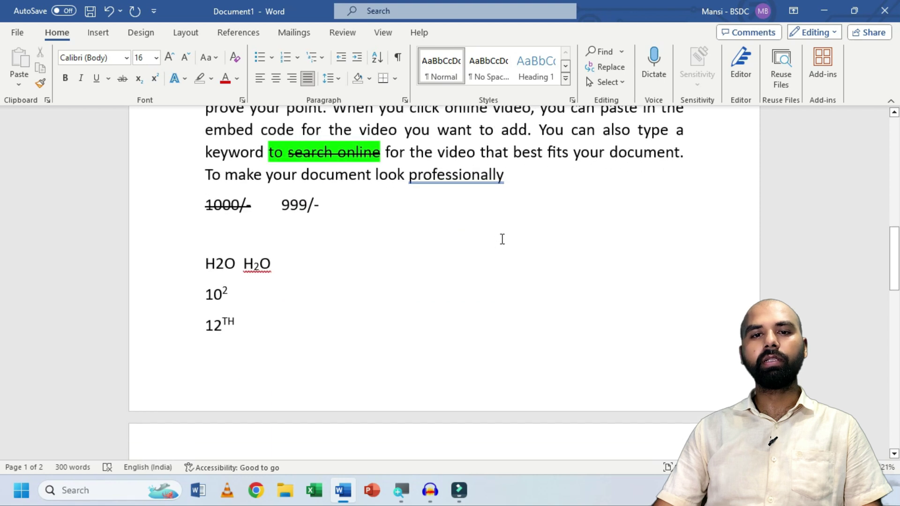
scroll(446, 298, "up", 10)
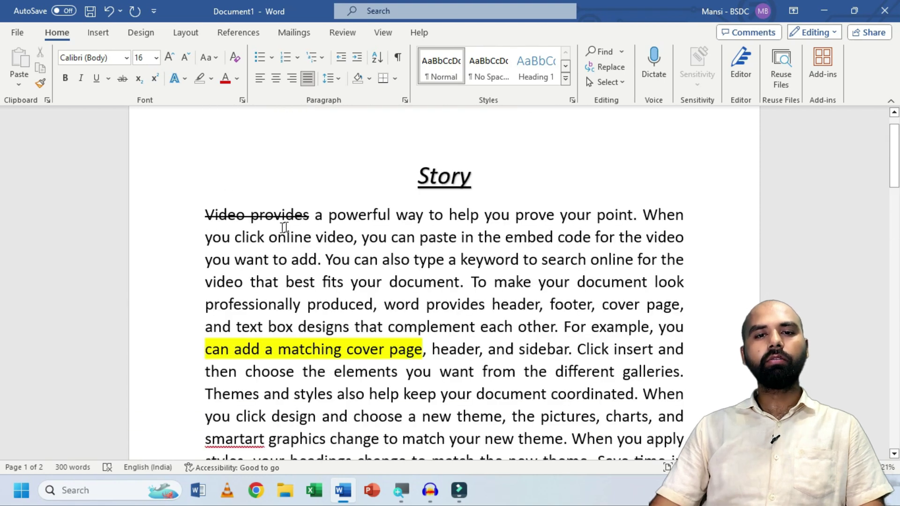
left_click_drag(215, 219, 325, 260)
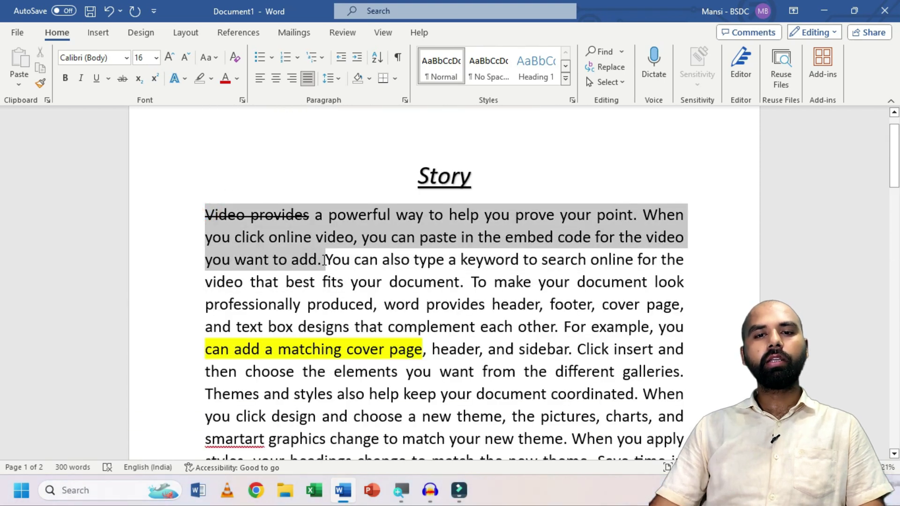
left_click(225, 83)
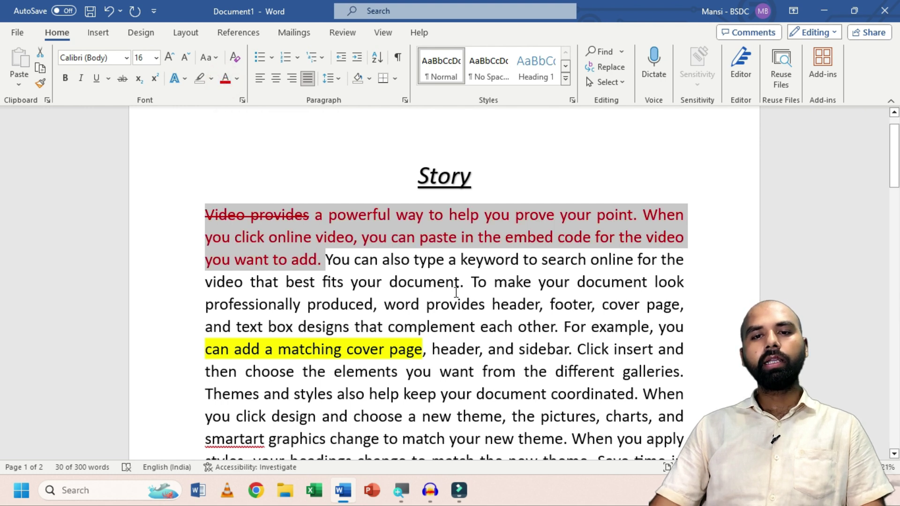
Step: Set the font color of the text from "You can also type" to "professionally produced" to standard purple
scroll(456, 292, "down", 1)
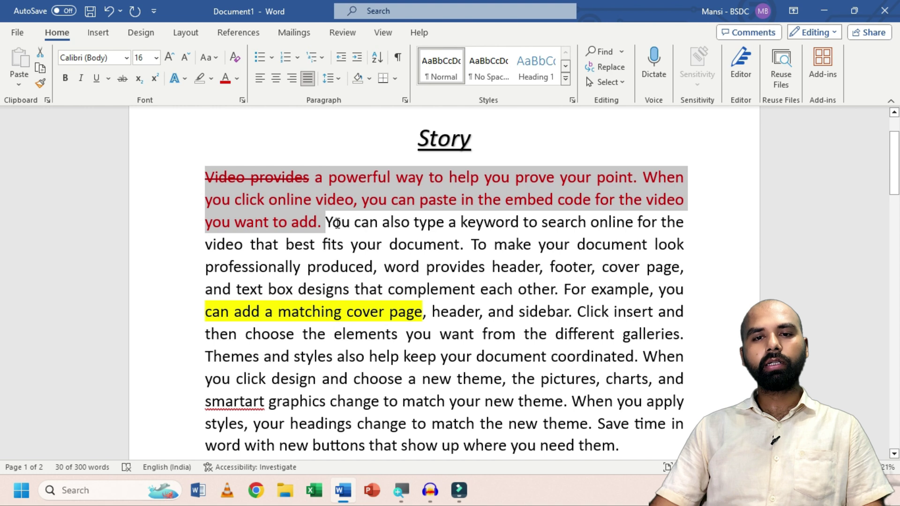
left_click_drag(327, 223, 373, 266)
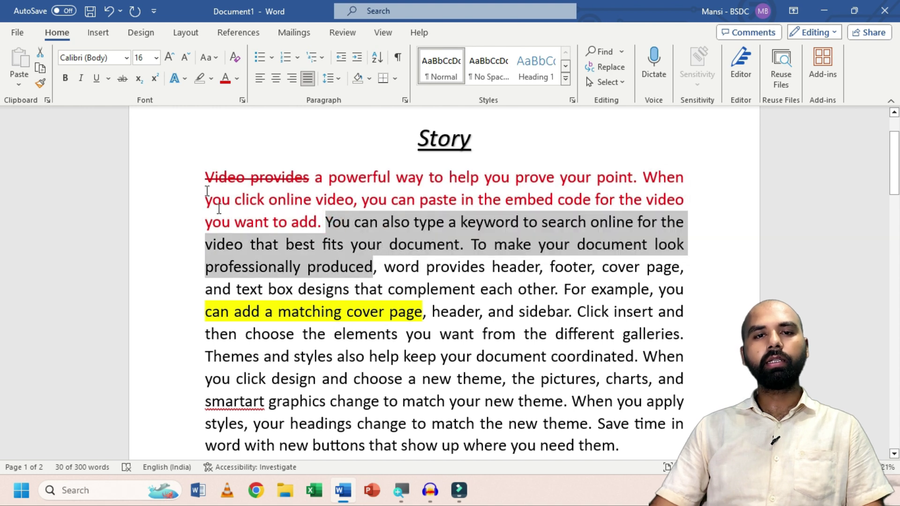
left_click(237, 79)
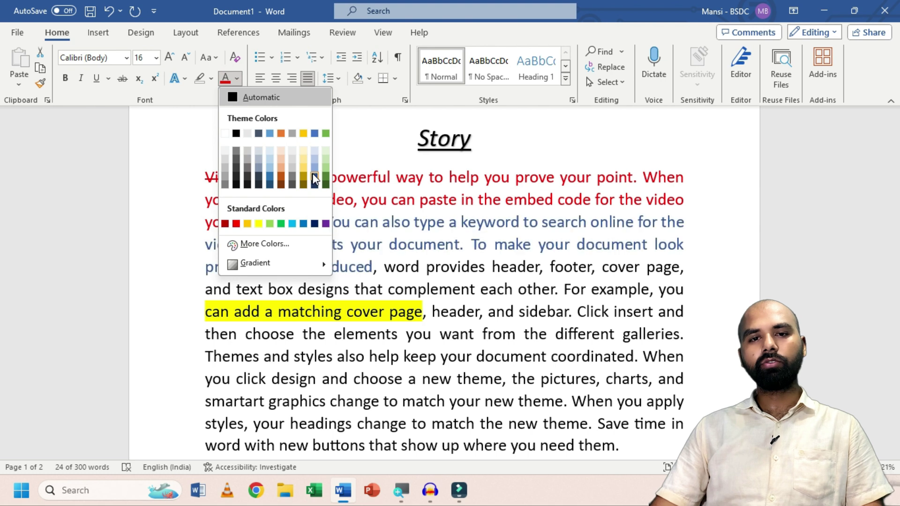
left_click(326, 224)
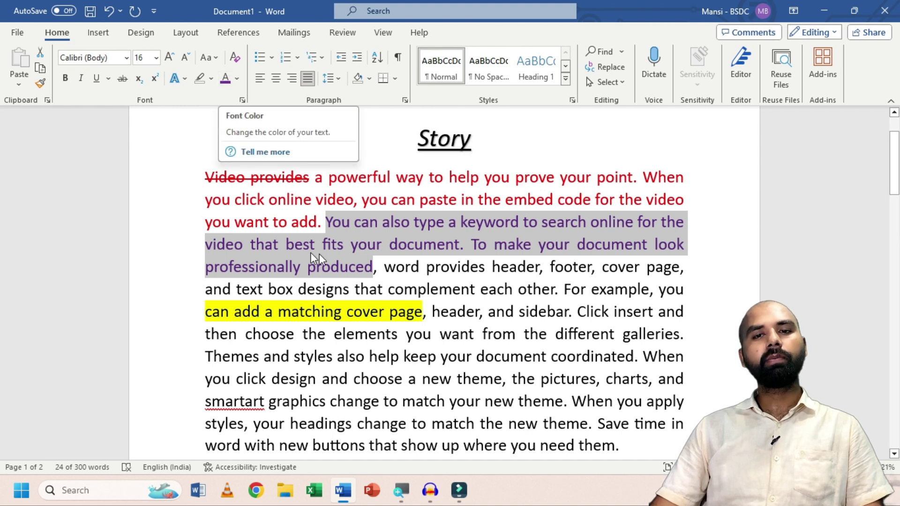
Step: Set the font color of the "Story" title to standard green
scroll(429, 260, "down", 2)
scroll(422, 306, "up", 5)
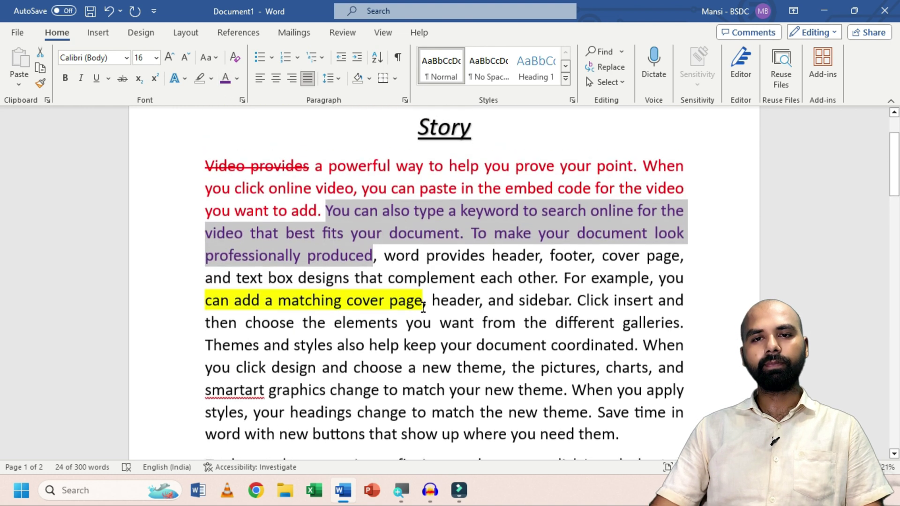
left_click_drag(471, 215, 392, 220)
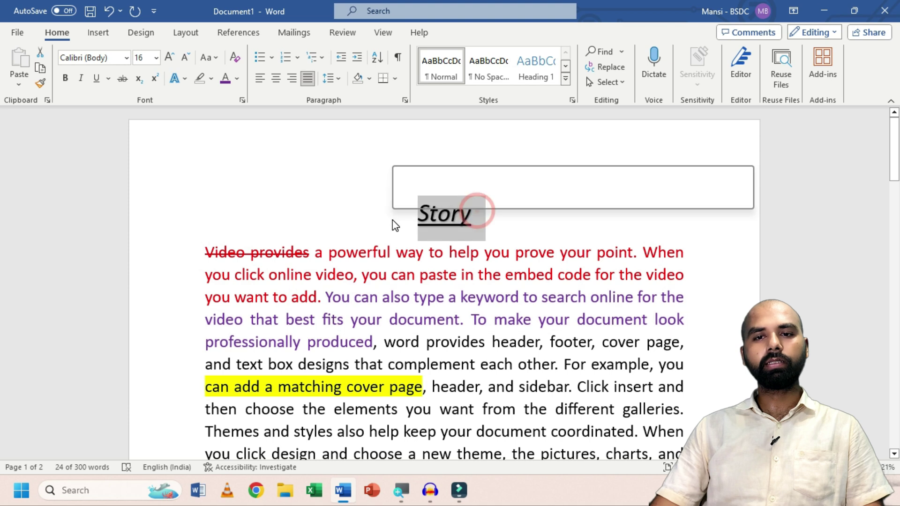
left_click(236, 80)
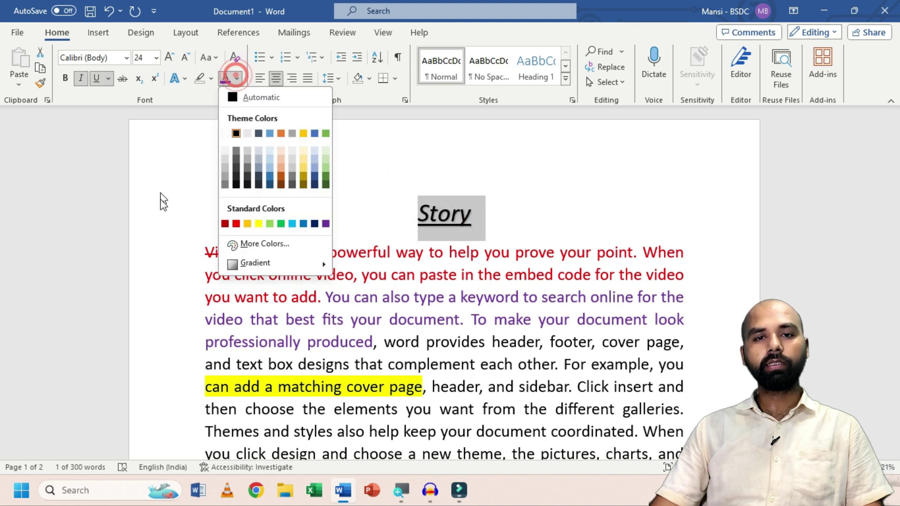
left_click(281, 224)
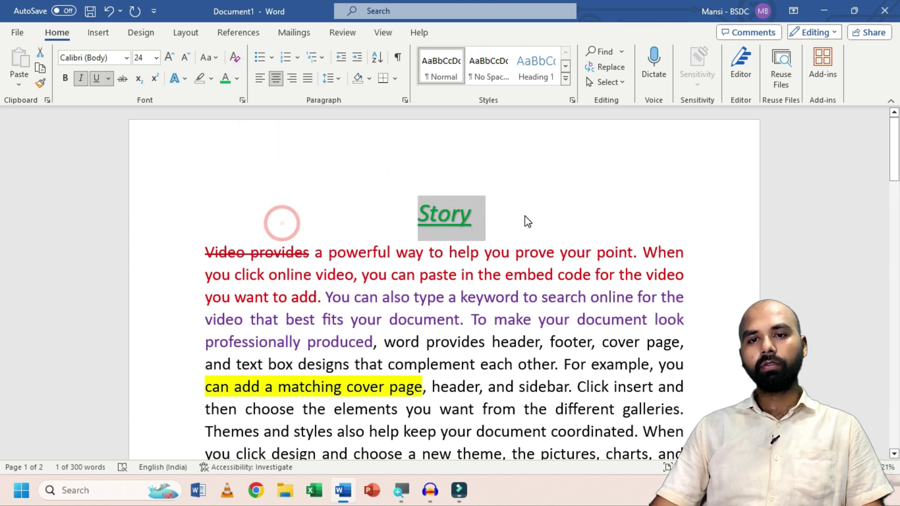
Step: Increase the "Story" title's font size to 48 and clear the selection
left_click(170, 57)
left_click(169, 57)
left_click(169, 57)
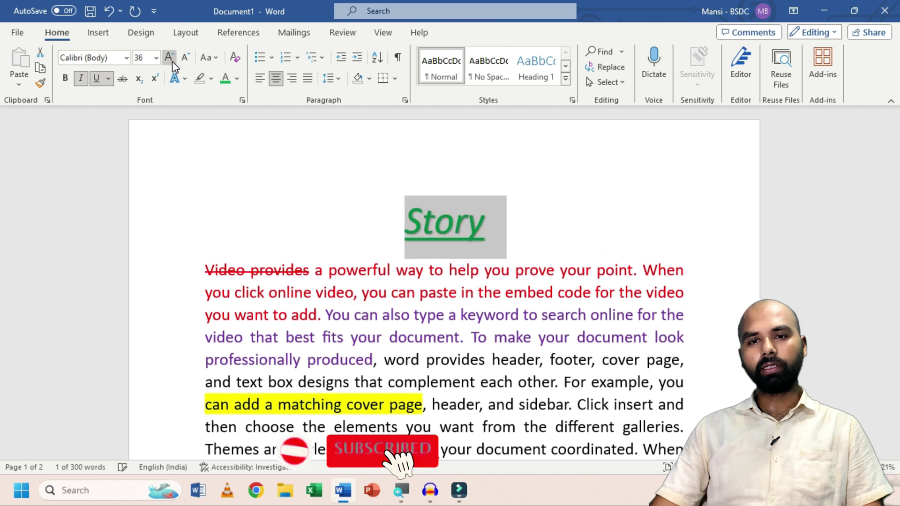
left_click(169, 57)
left_click(266, 213)
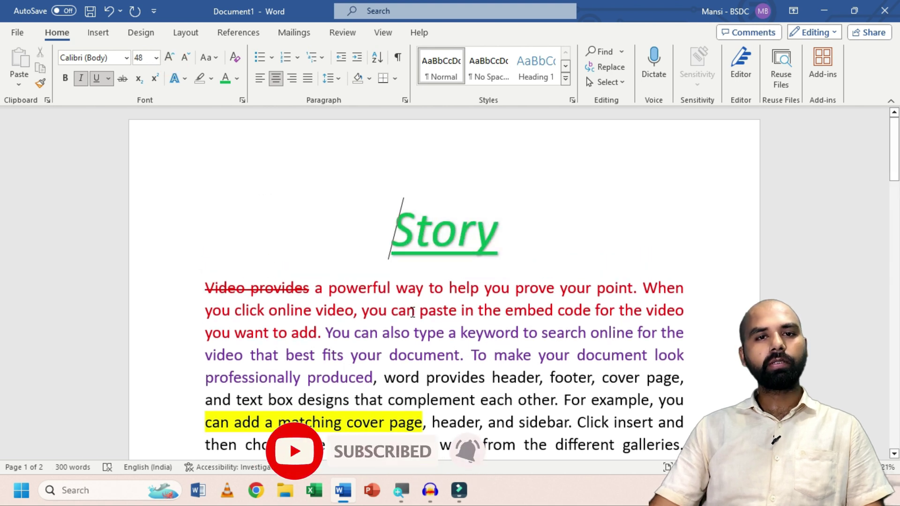
left_click(405, 352)
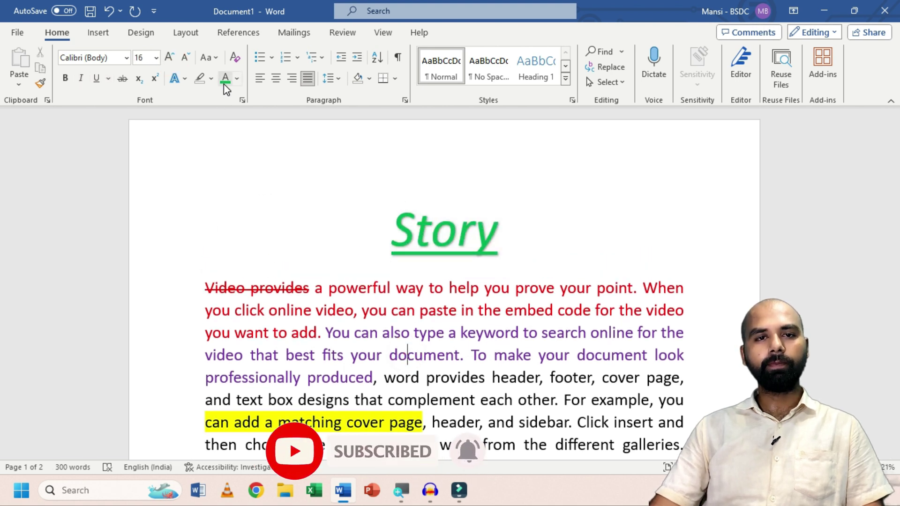
key("ctrl+2")
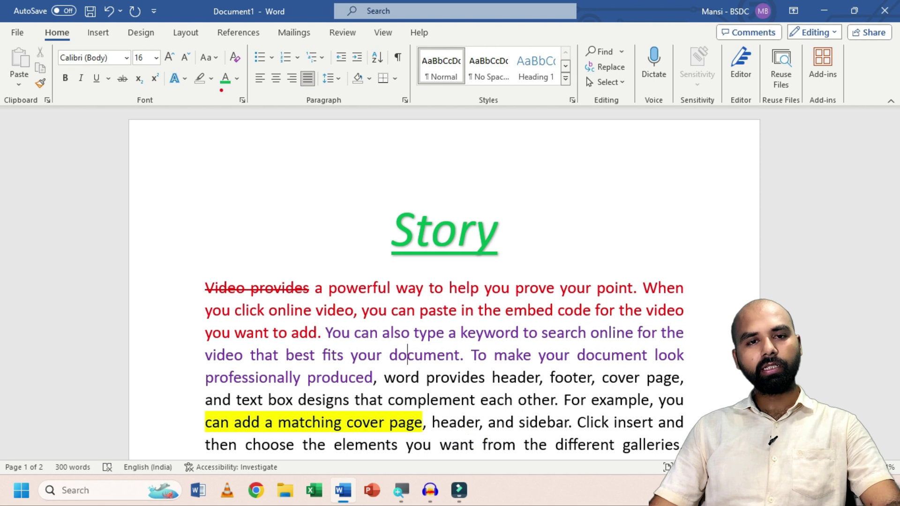
left_click_drag(223, 48, 241, 74)
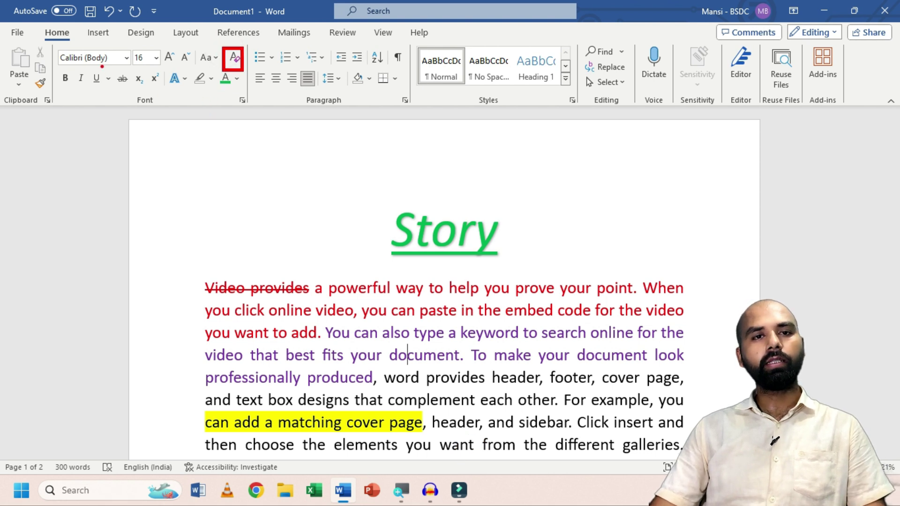
left_click_drag(82, 50, 58, 32)
left_click_drag(146, 51, 109, 34)
left_click_drag(167, 53, 150, 25)
left_click_drag(188, 50, 222, 32)
mouse_move(67, 82)
left_mouse_down()
mouse_move(77, 134)
mouse_move(92, 91)
mouse_move(94, 139)
left_mouse_up()
left_click_drag(101, 85, 113, 139)
left_click_drag(125, 85, 141, 150)
left_click_drag(150, 104, 162, 123)
left_click_drag(156, 84, 182, 124)
left_click_drag(178, 86, 199, 123)
left_click_drag(207, 86, 218, 127)
mouse_move(232, 92)
left_mouse_down()
mouse_move(233, 127)
mouse_move(238, 91)
left_mouse_up()
left_click_drag(214, 53, 239, 29)
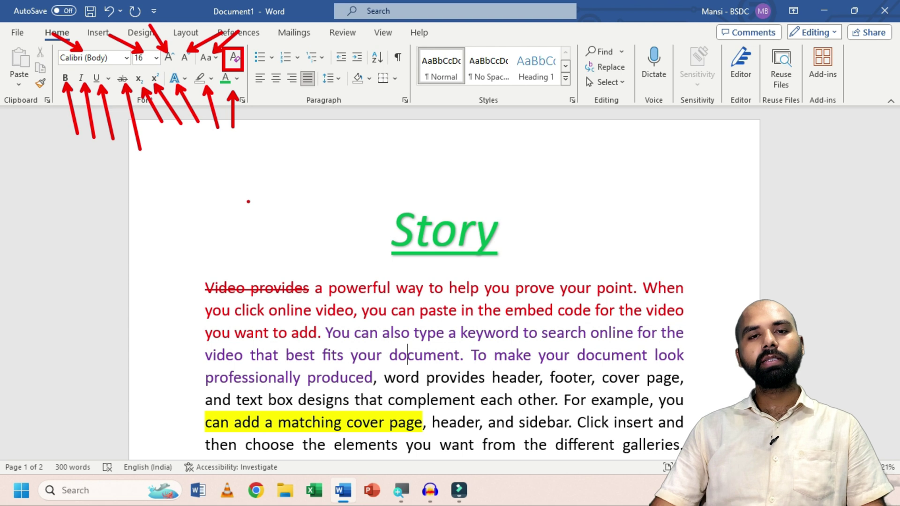
key("Escape")
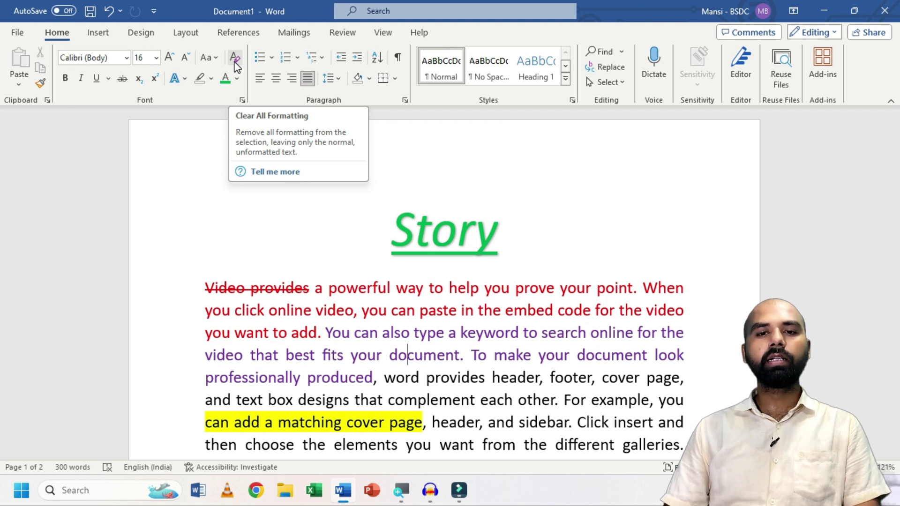
Step: Clear all formatting from the first paragraph's text, from "Video provides" through "professionally produced,"
scroll(279, 257, "down", 2)
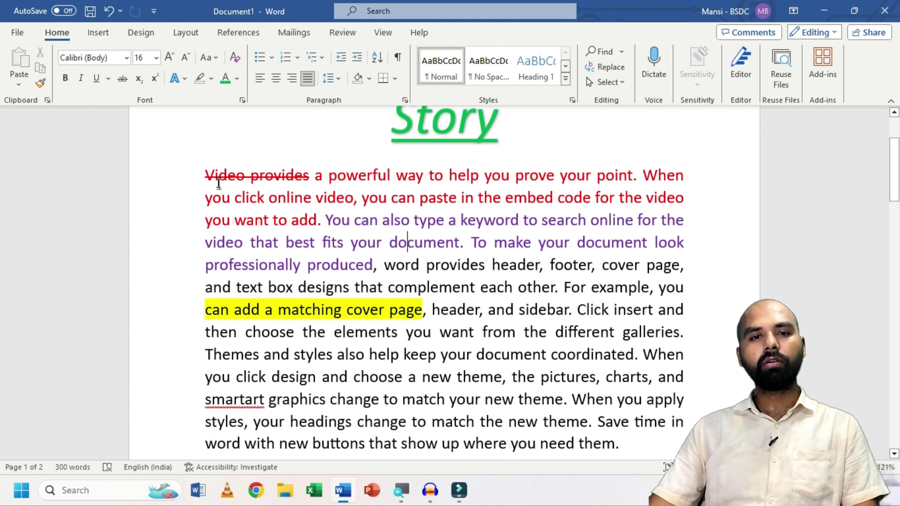
left_click_drag(208, 171, 422, 310)
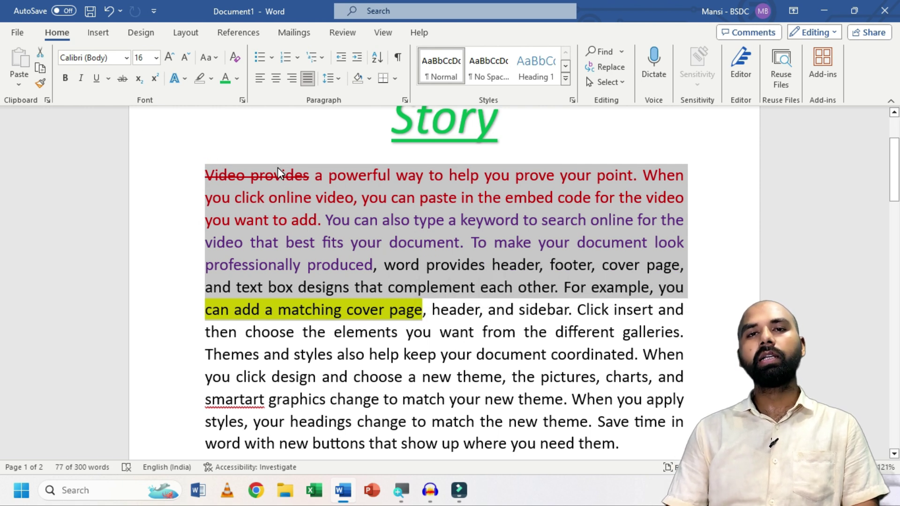
left_click(354, 226)
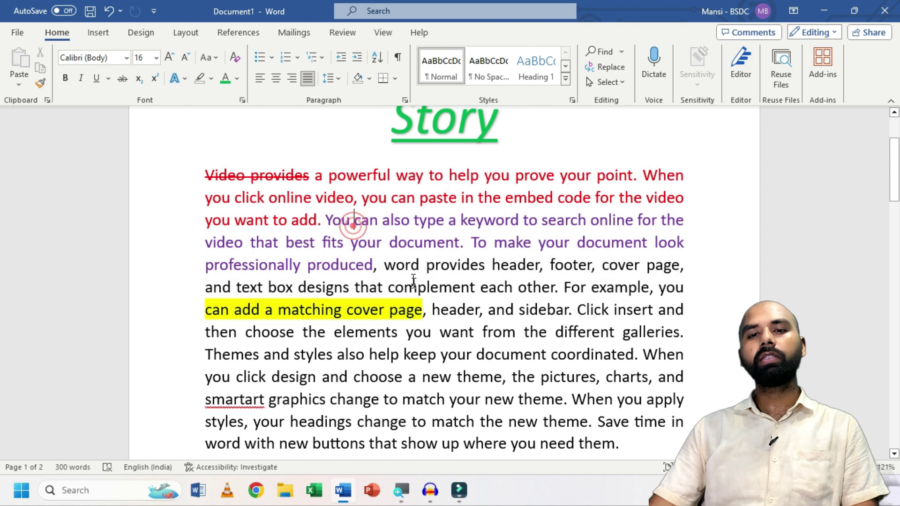
left_click(380, 265)
left_click_drag(380, 265, 210, 177)
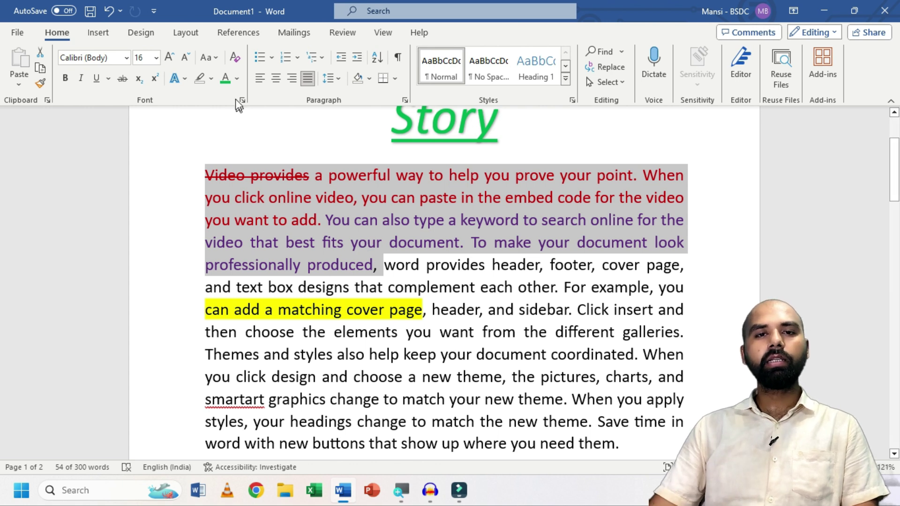
left_click(234, 58)
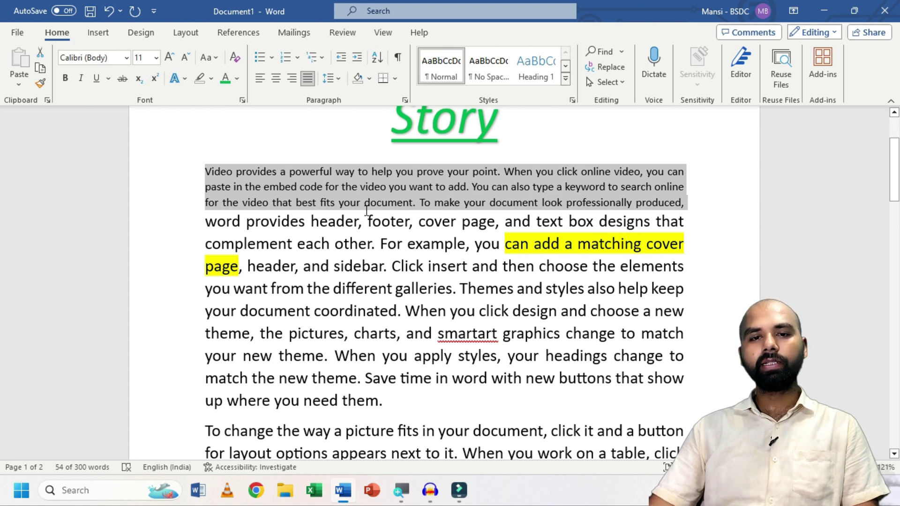
scroll(367, 210, "down", 4)
scroll(367, 211, "down", 3)
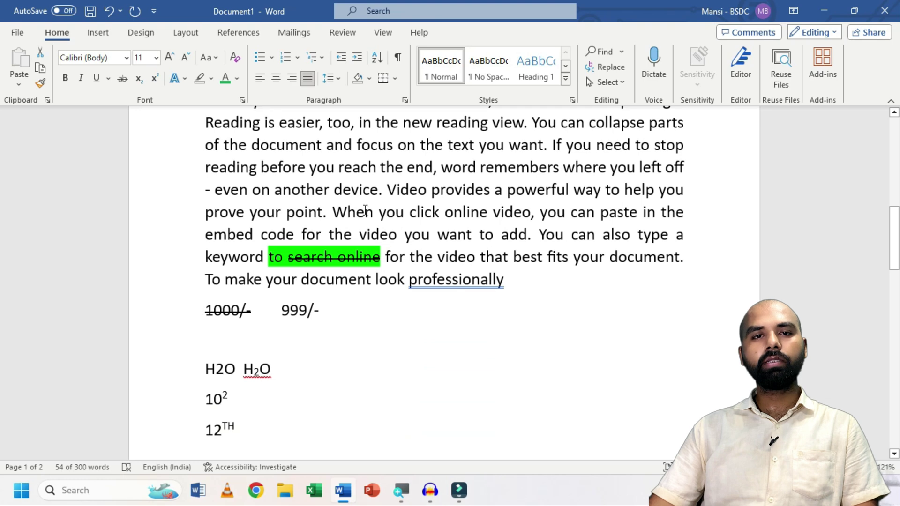